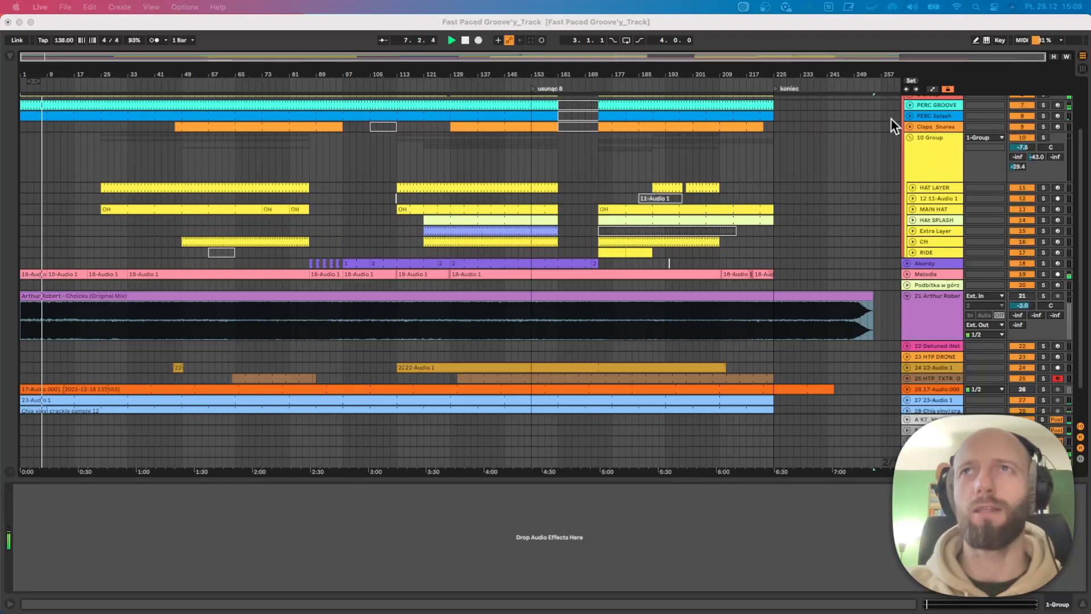
Hide the device view to enlarge the arrangement and fold the reference audio track 21.
left_click(907, 142)
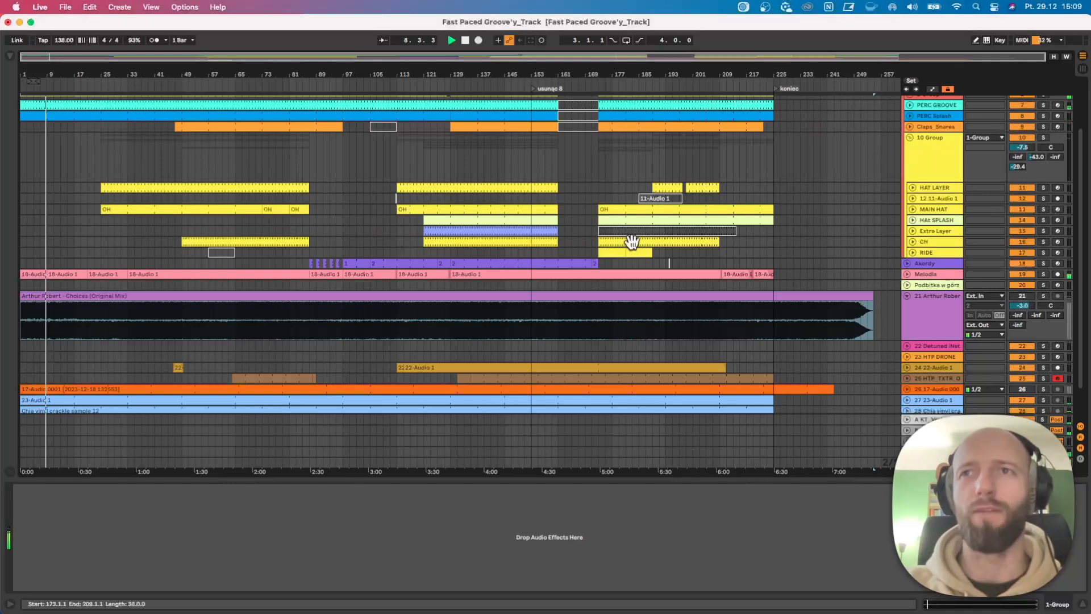
scroll(534, 381, "down", 2)
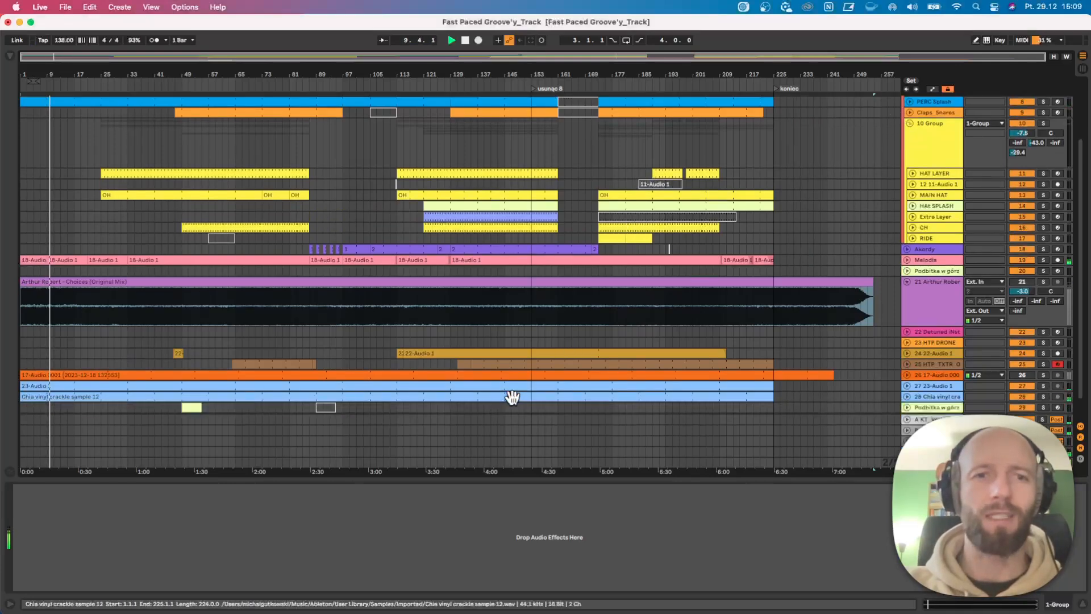
scroll(390, 319, "up", 6)
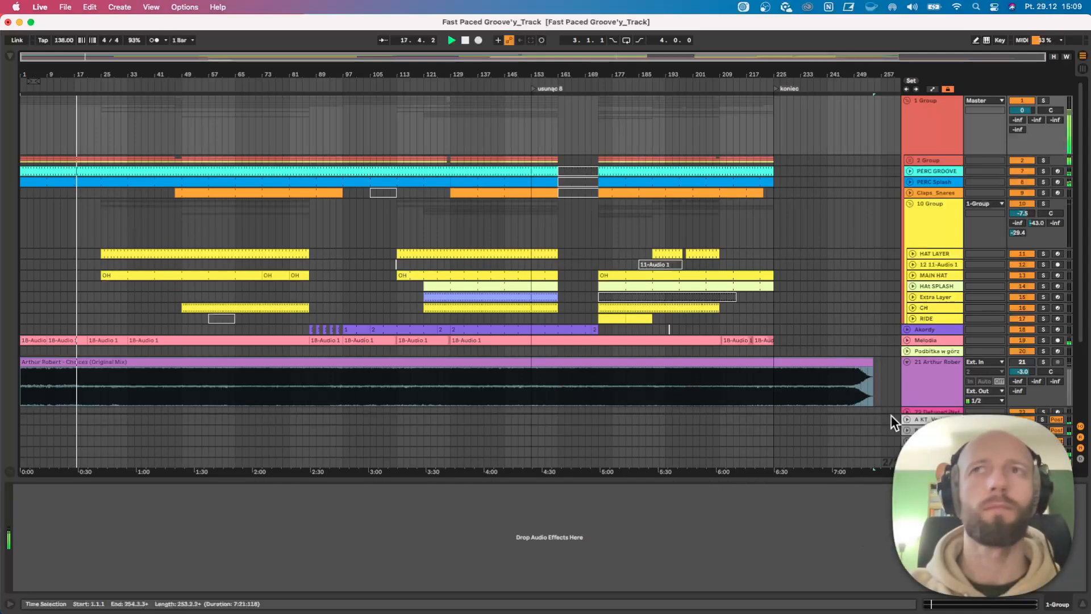
left_click_drag(860, 483, 869, 579)
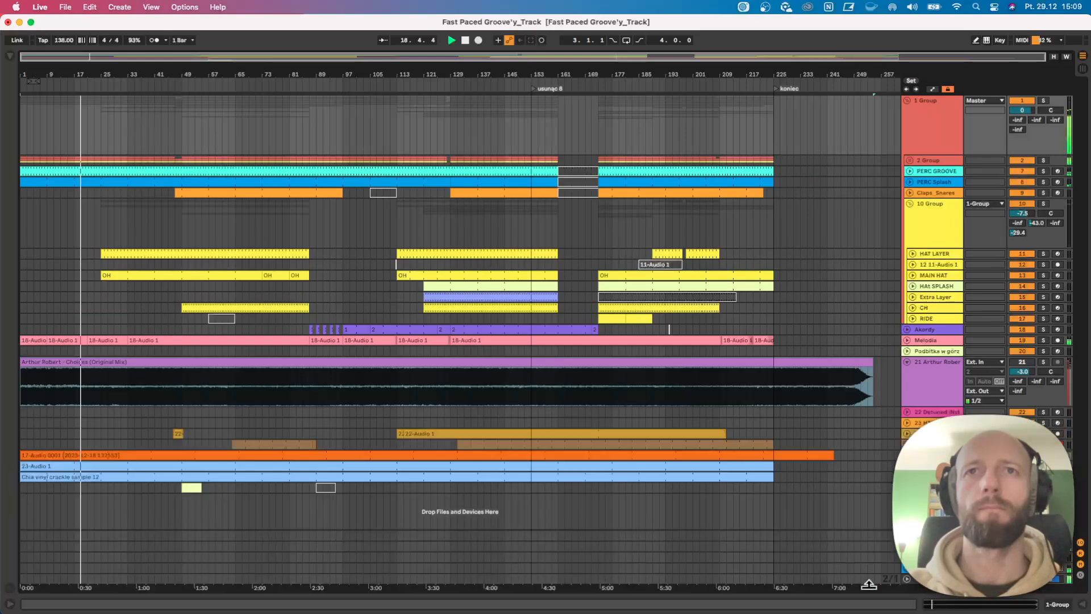
left_click(906, 363)
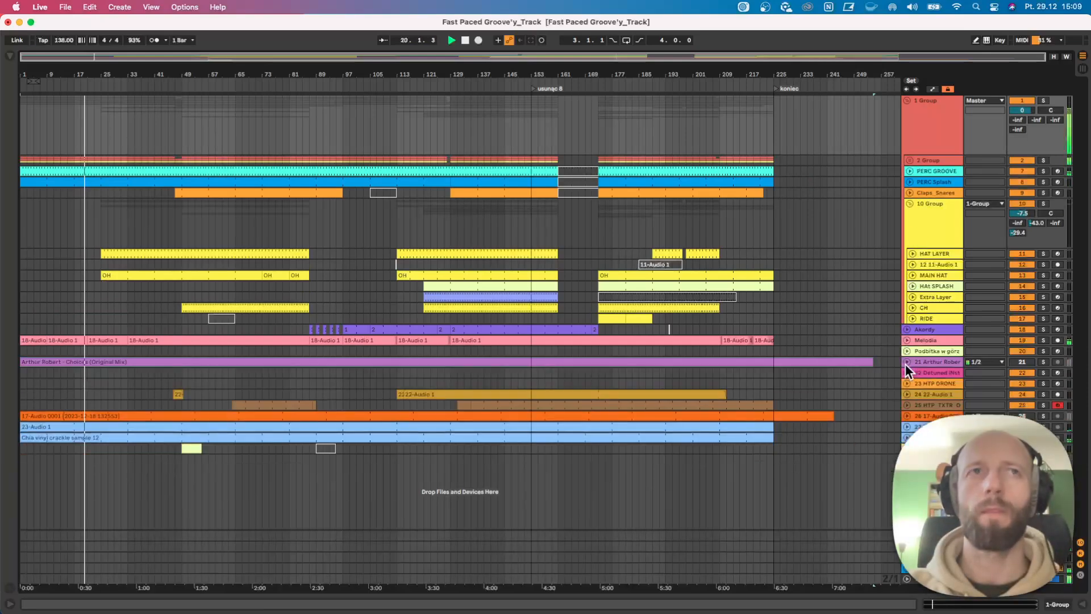
Expand the 2 Group to view its kick tracks, and collapse both it and the 10 Group.
left_click(908, 160)
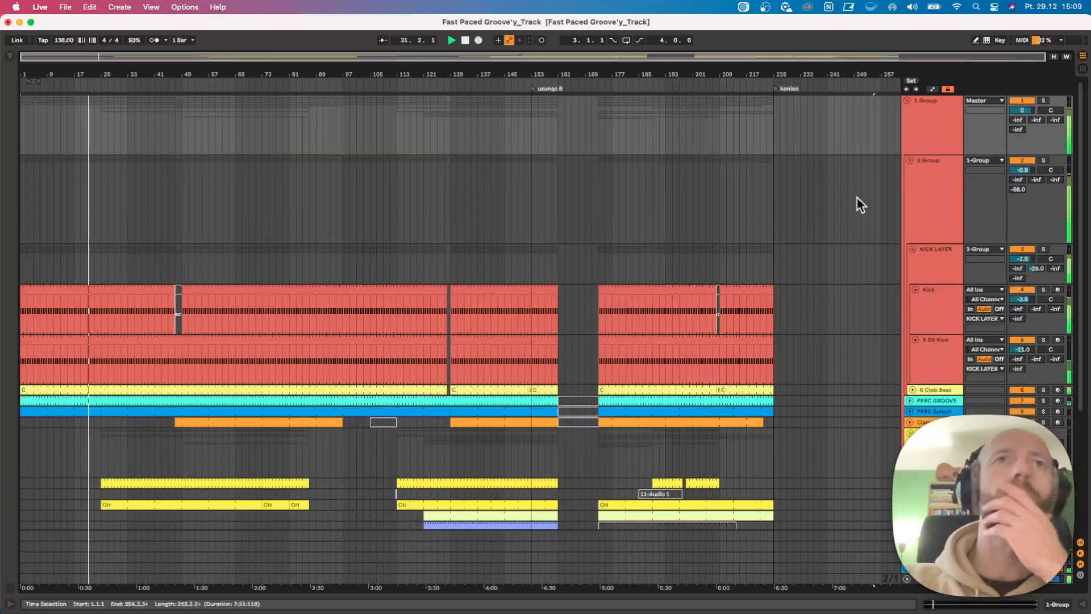
left_click(908, 159)
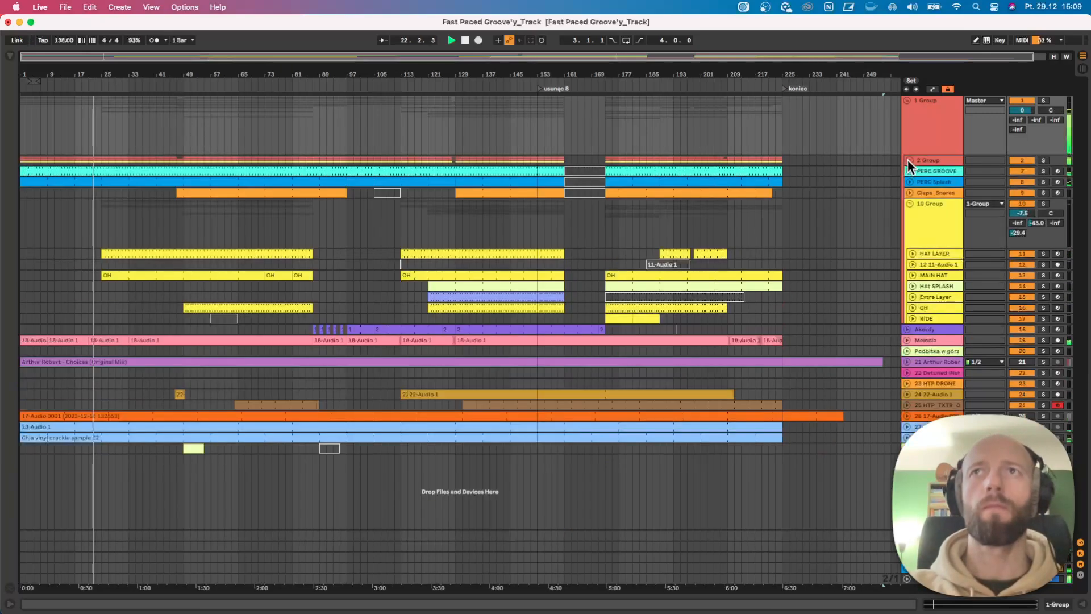
left_click(908, 159)
left_click(908, 159)
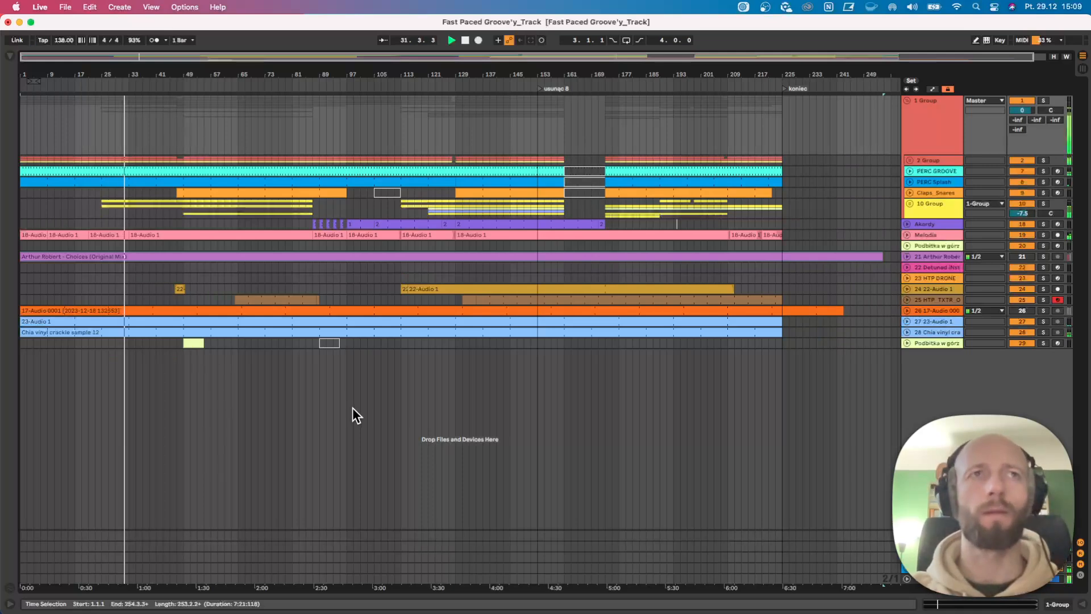
Unfold the Melodia track and show its device chain.
left_click(907, 234)
left_click(916, 239)
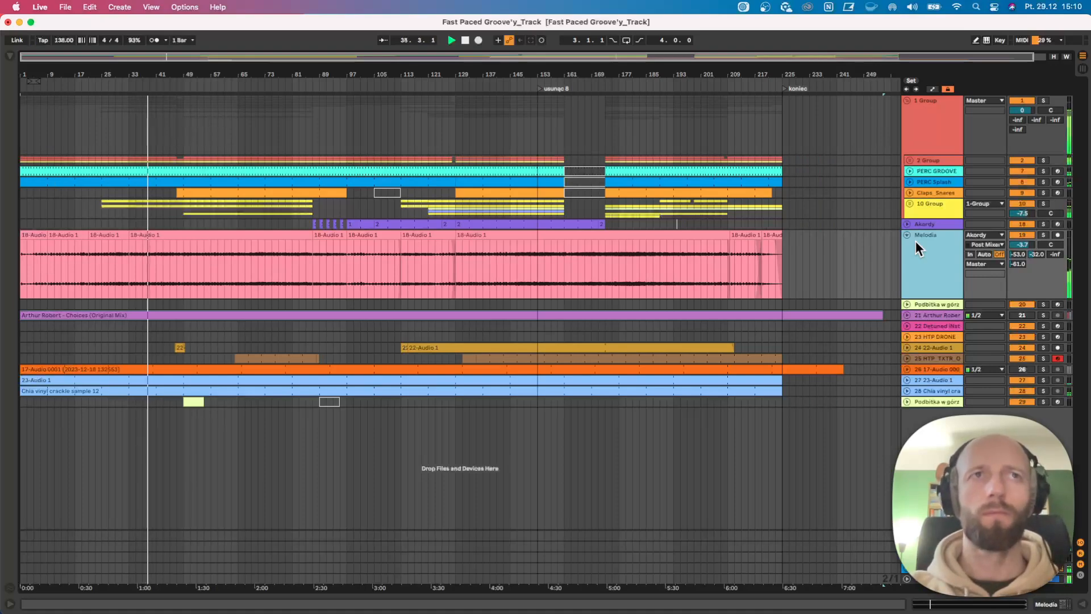
double_click(916, 241)
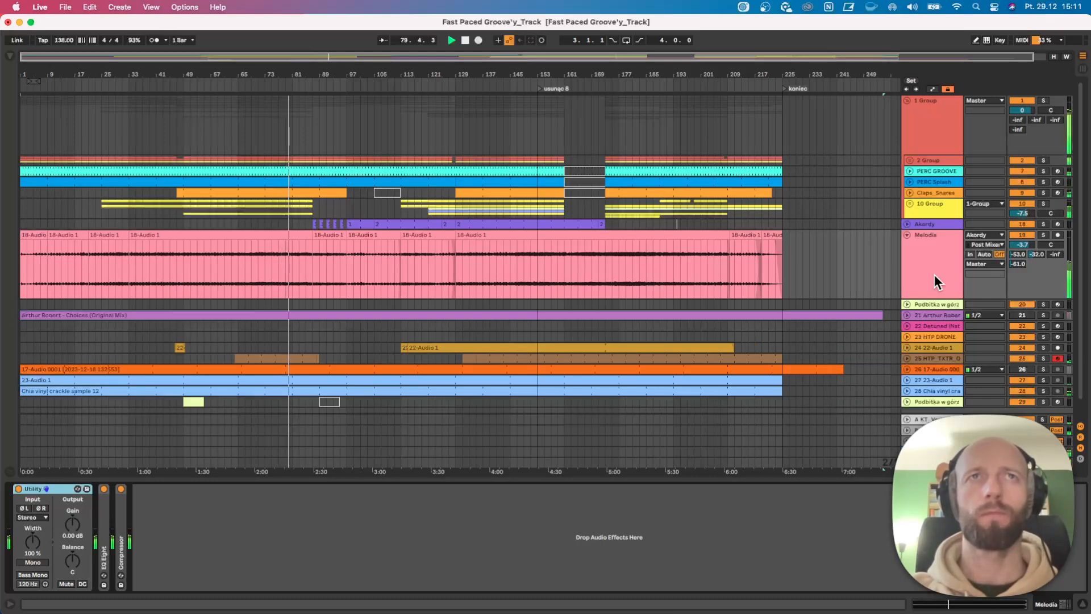
Unfold the Akordy track, increase its height and show its device chain.
mouse_move(308, 76)
left_mouse_down()
mouse_move(309, 123)
mouse_move(321, 80)
left_mouse_up()
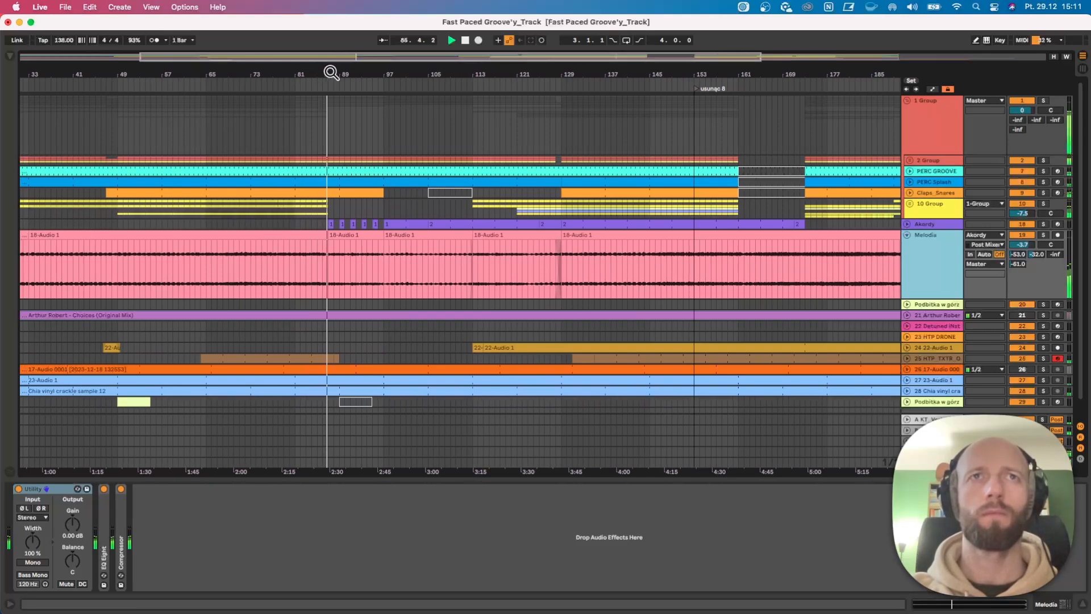
left_click_drag(329, 74, 327, 64)
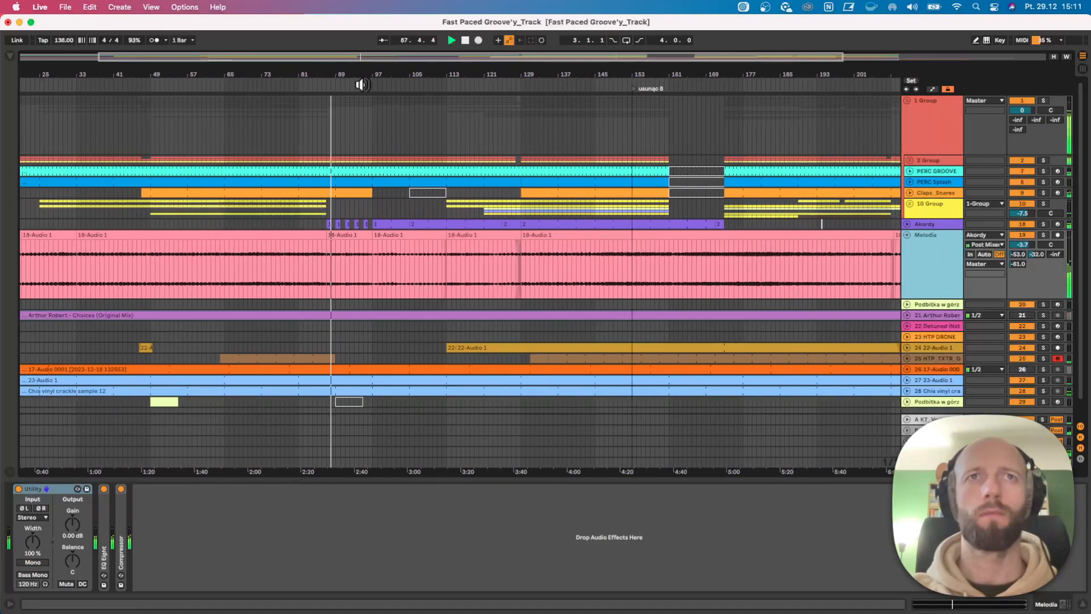
left_click(904, 220)
left_click(905, 225)
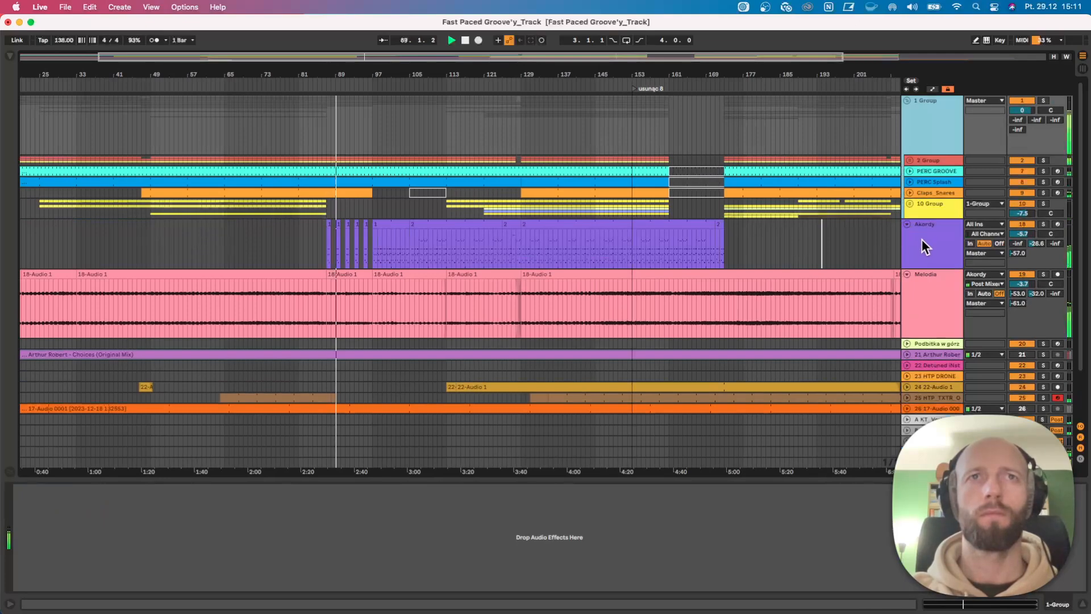
left_click_drag(941, 268, 943, 288)
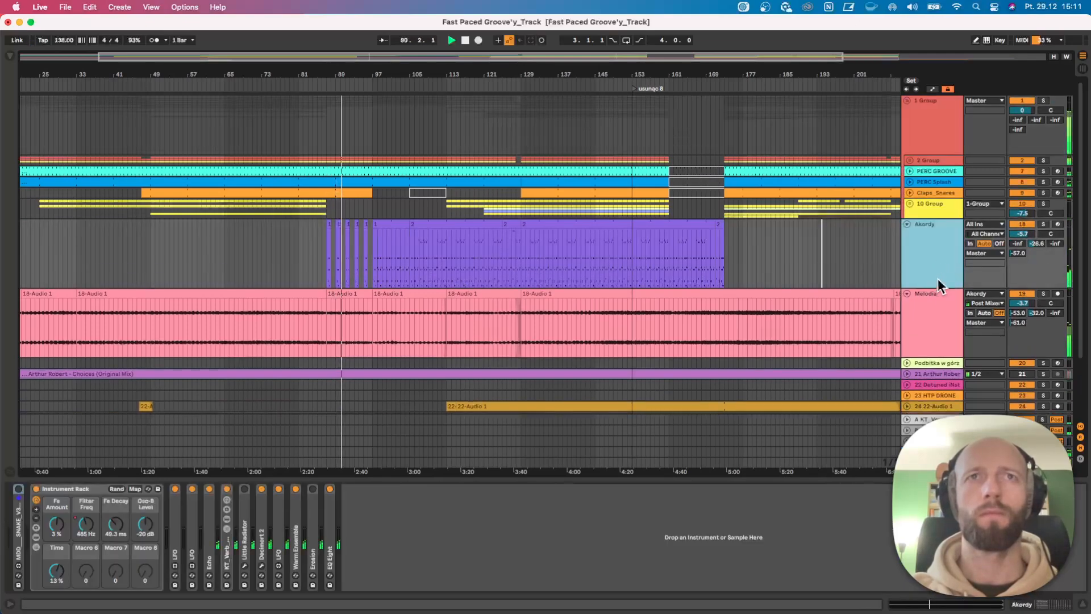
Unfold track 24 and set its sends to -36.4 dB on A, -48.0 dB on B and -51.0 dB on D.
left_click_drag(442, 74, 317, 74)
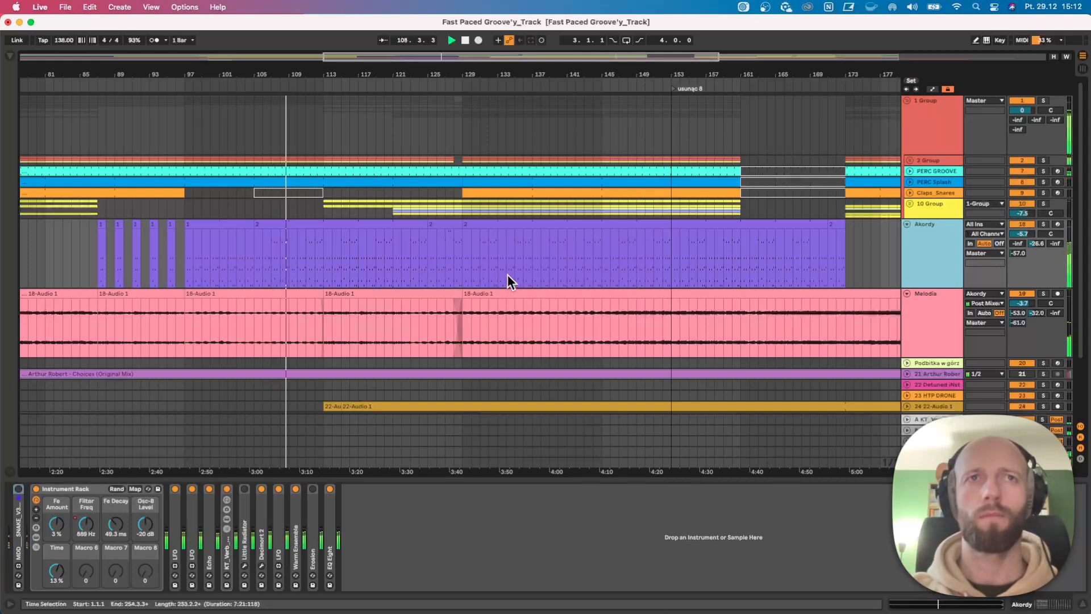
left_click_drag(414, 73, 414, 63)
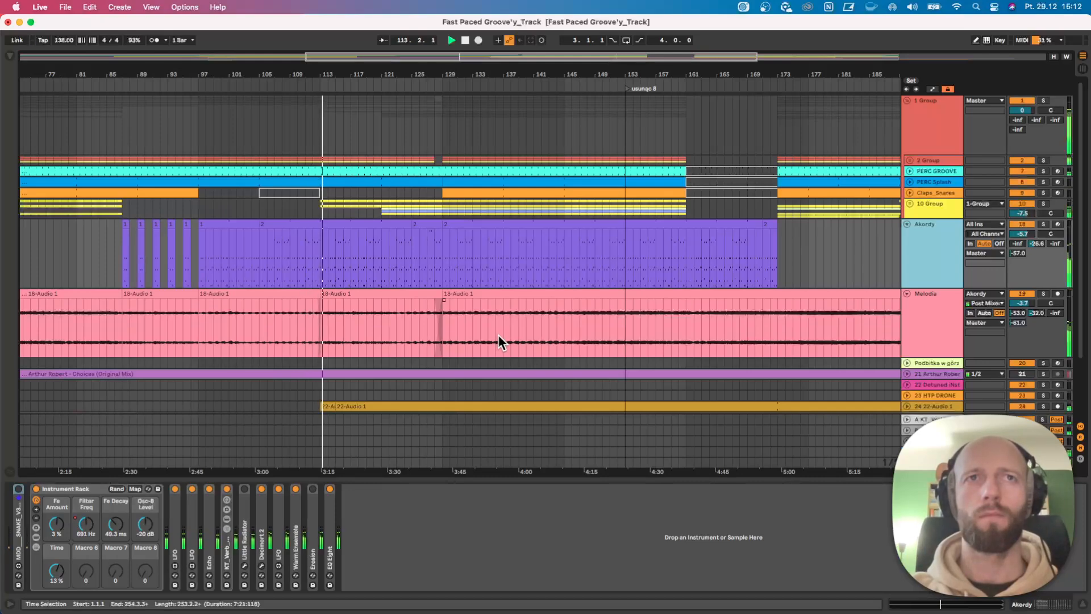
scroll(516, 221, "down", 3)
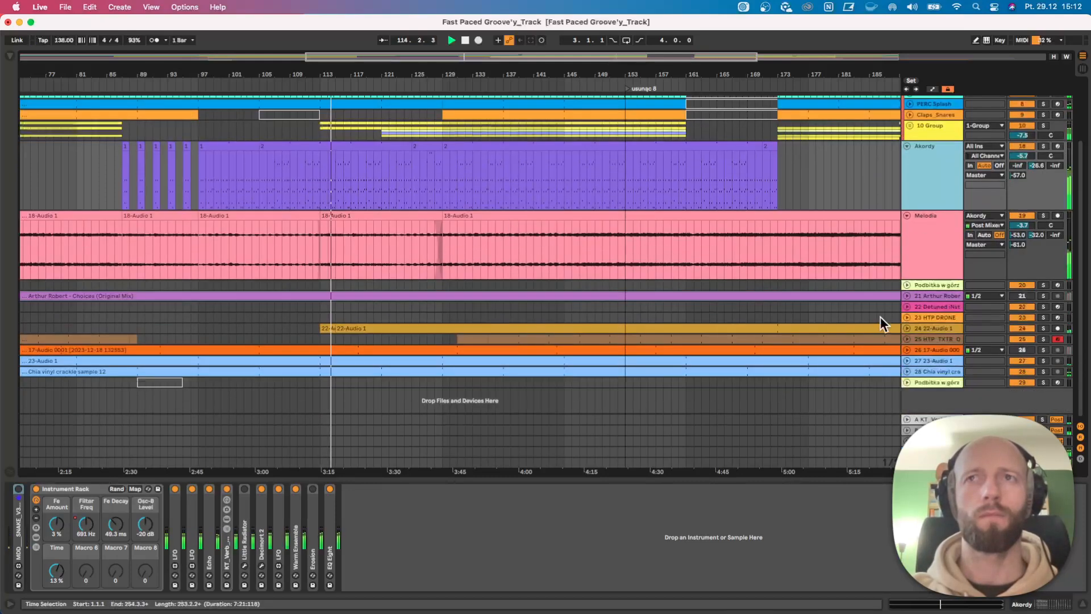
left_click(907, 329)
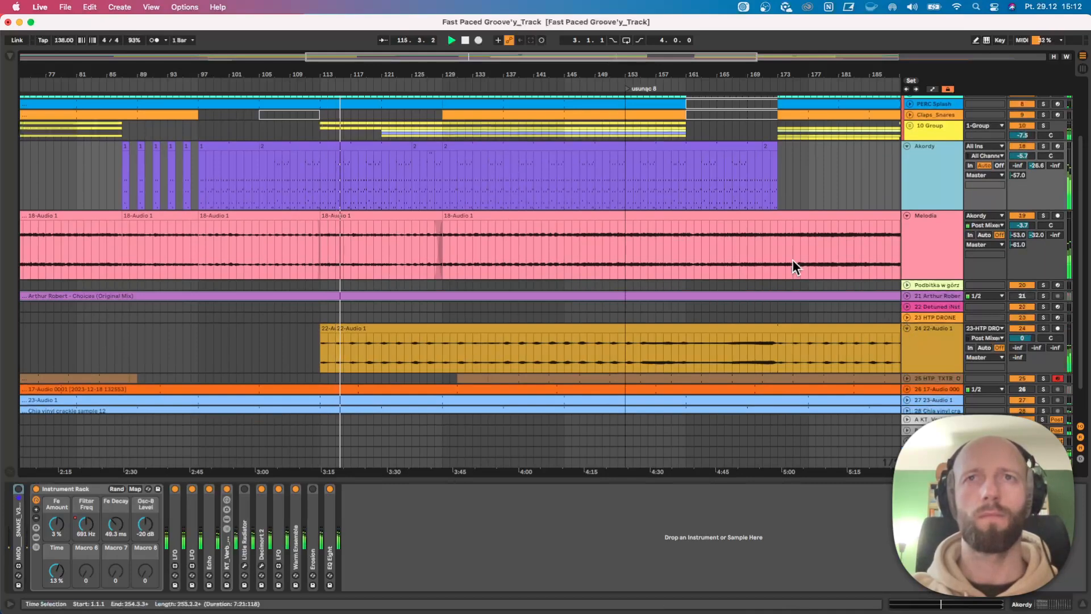
mouse_move(1018, 348)
left_mouse_down()
mouse_move(1034, 344)
mouse_move(1014, 369)
left_mouse_up()
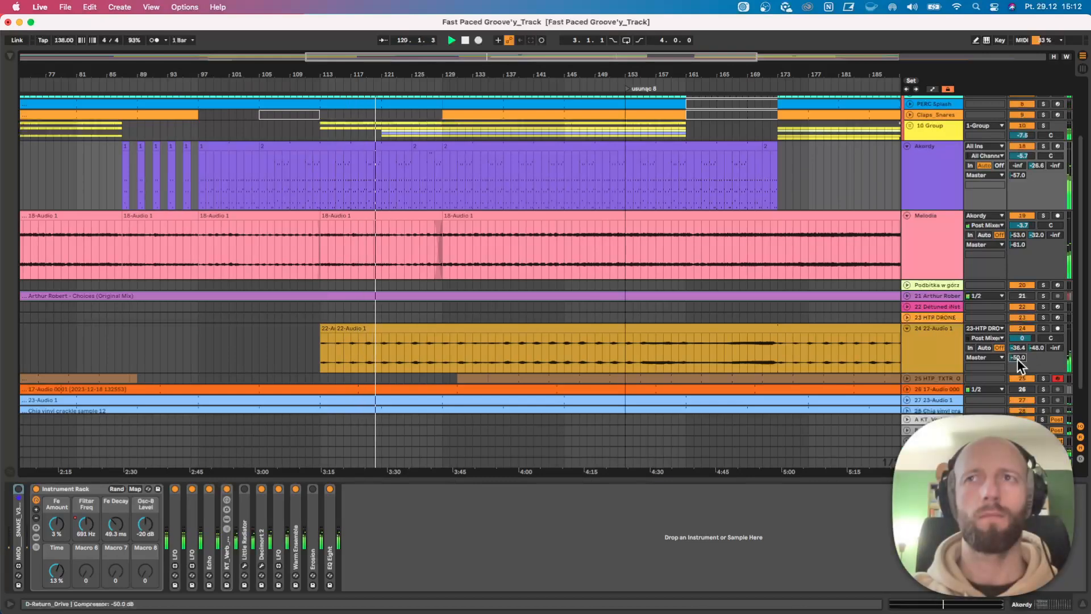
Expand the 10 Group to show its hi-hat tracks across the wider arrangement.
left_click_drag(514, 75, 448, 67)
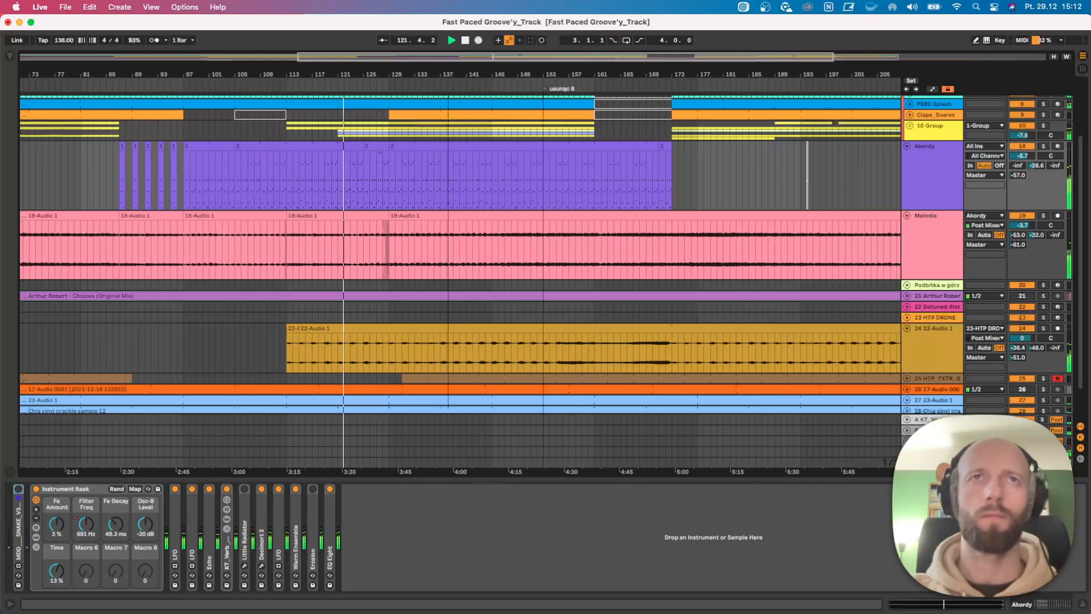
left_click(910, 126)
left_click_drag(443, 70, 443, 44)
key("super+a")
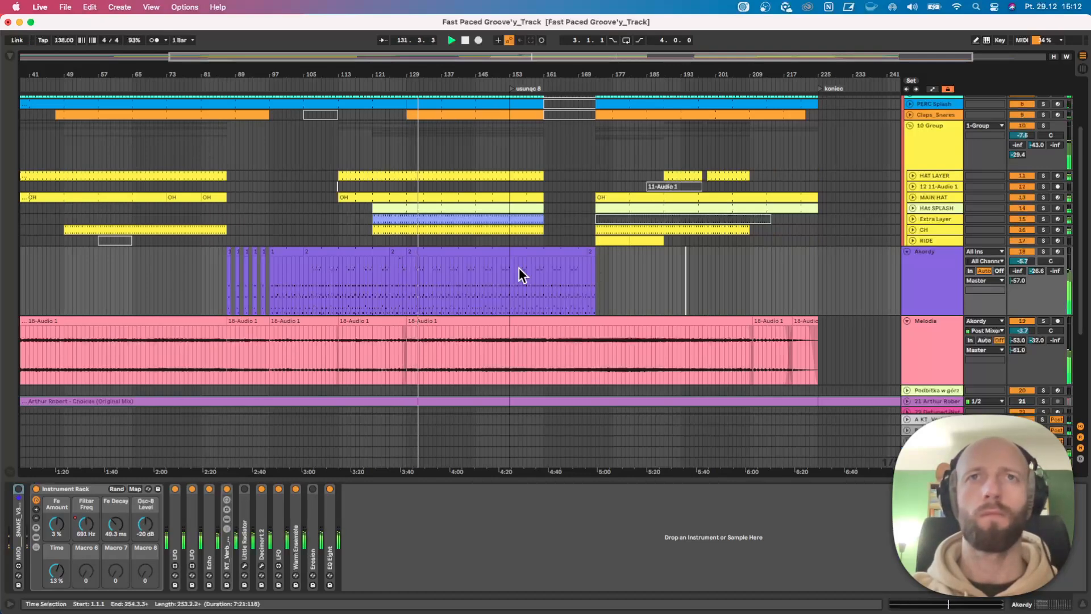
Reduce the heights of the Akordy and Melodia tracks and show the Melodia devices.
scroll(521, 274, "up", 2)
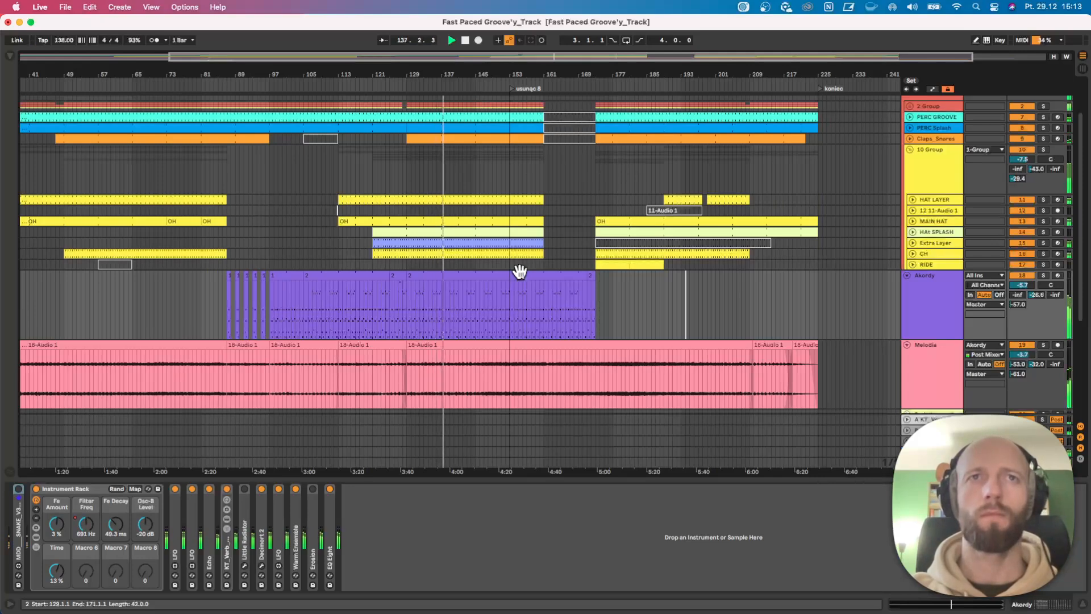
scroll(520, 272, "down", 1)
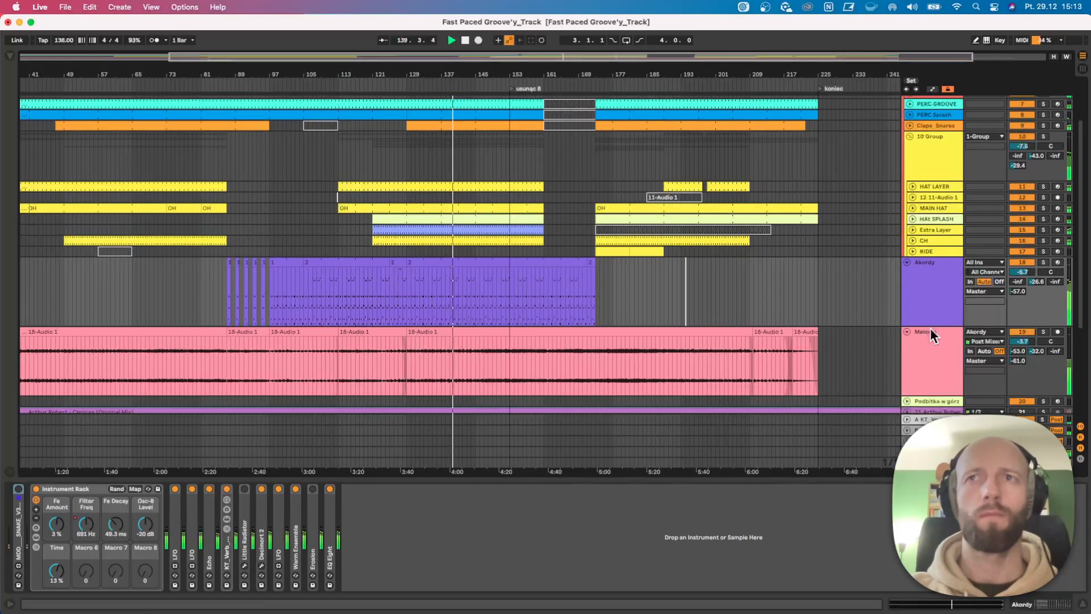
left_click_drag(929, 326, 930, 287)
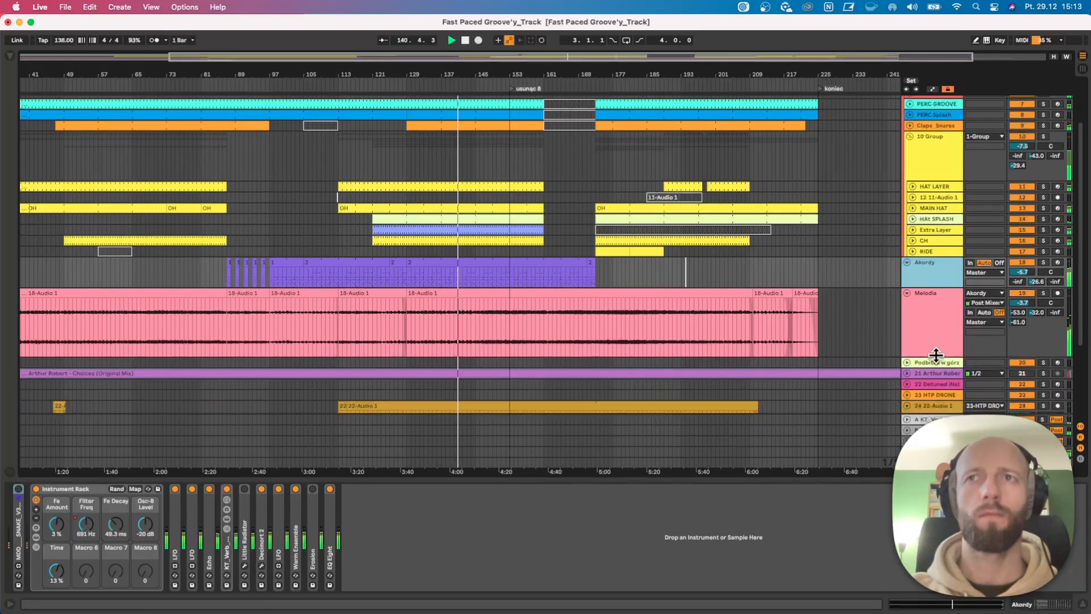
left_click_drag(936, 361, 935, 326)
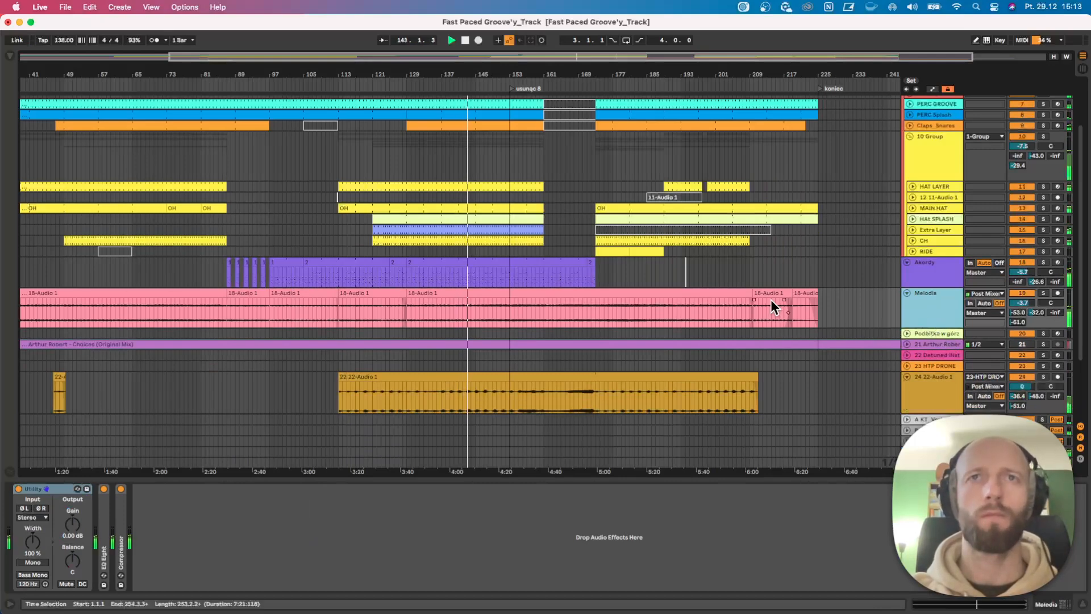
Examine the arrangement's layers from the drum groups down to the lowest tracks around the playing section.
scroll(770, 299, "down", 3)
scroll(771, 299, "up", 2)
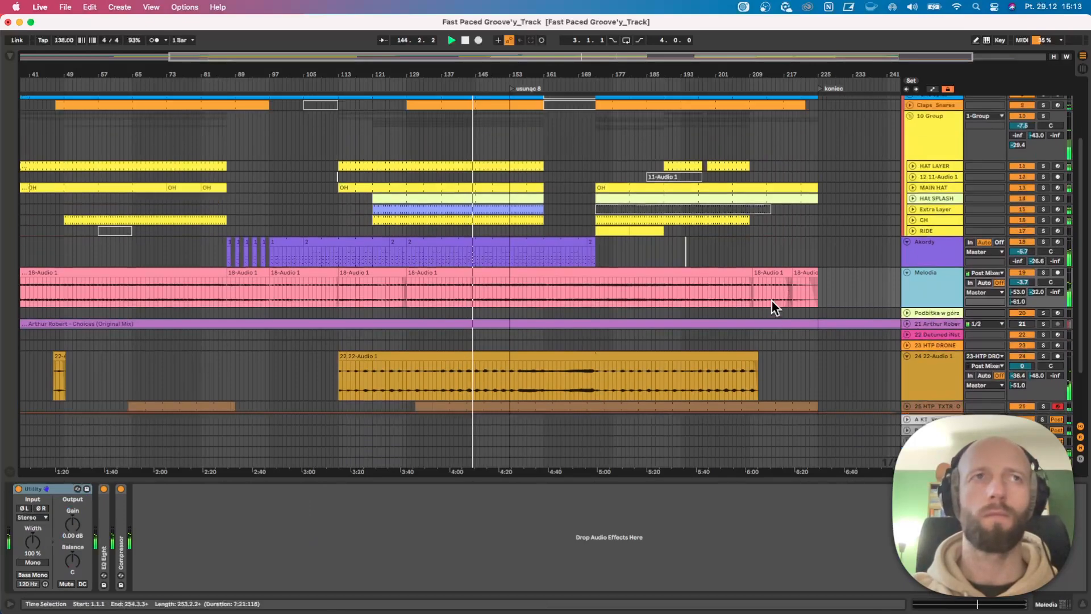
scroll(601, 303, "down", 4)
scroll(582, 298, "up", 7)
scroll(582, 298, "down", 1)
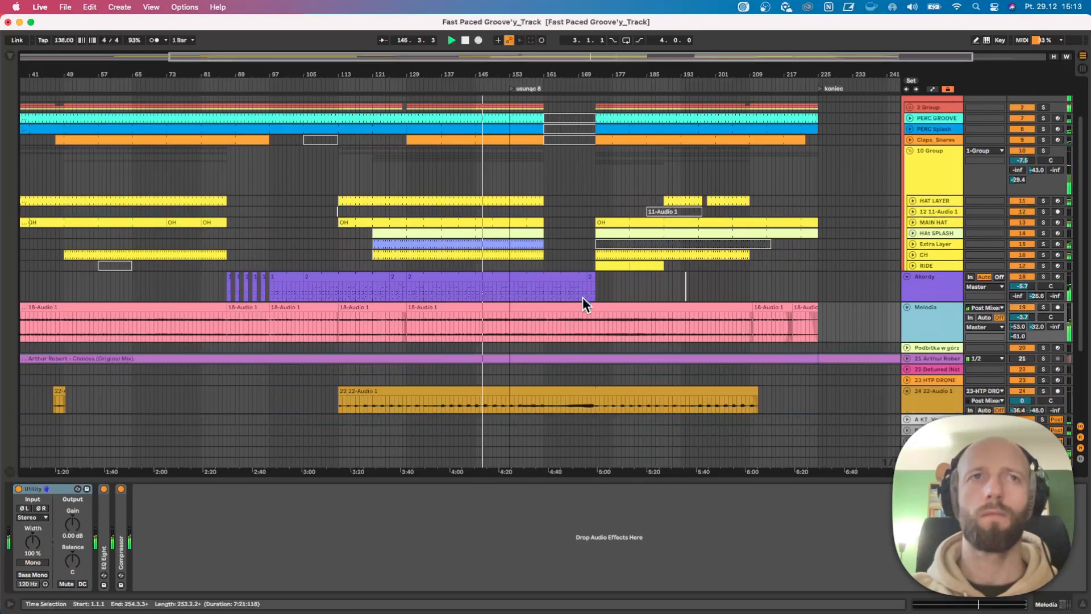
scroll(574, 298, "up", 4)
scroll(573, 298, "down", 3)
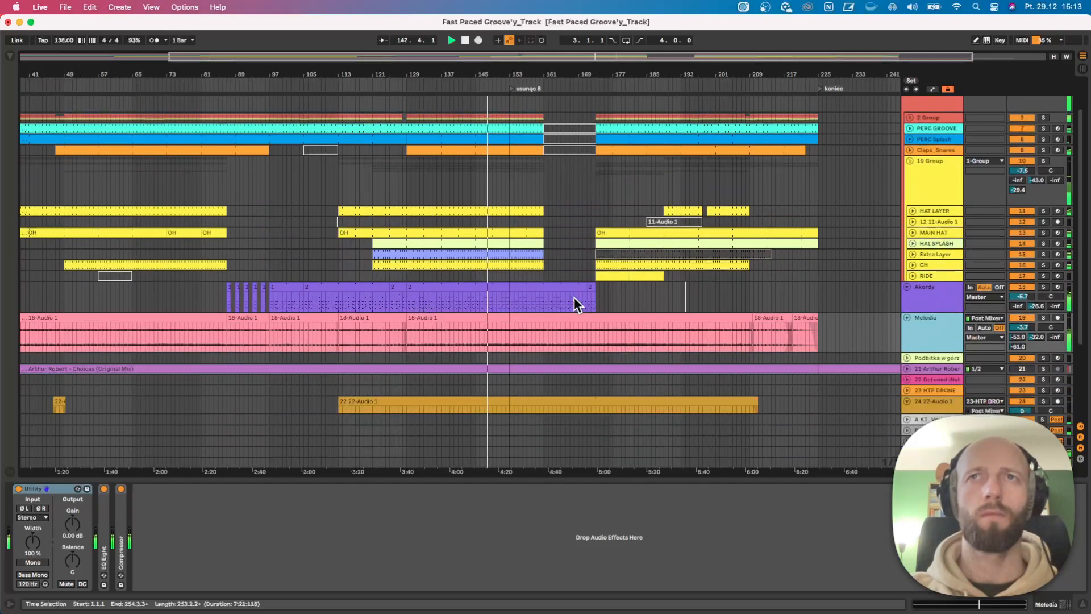
scroll(573, 297, "down", 8)
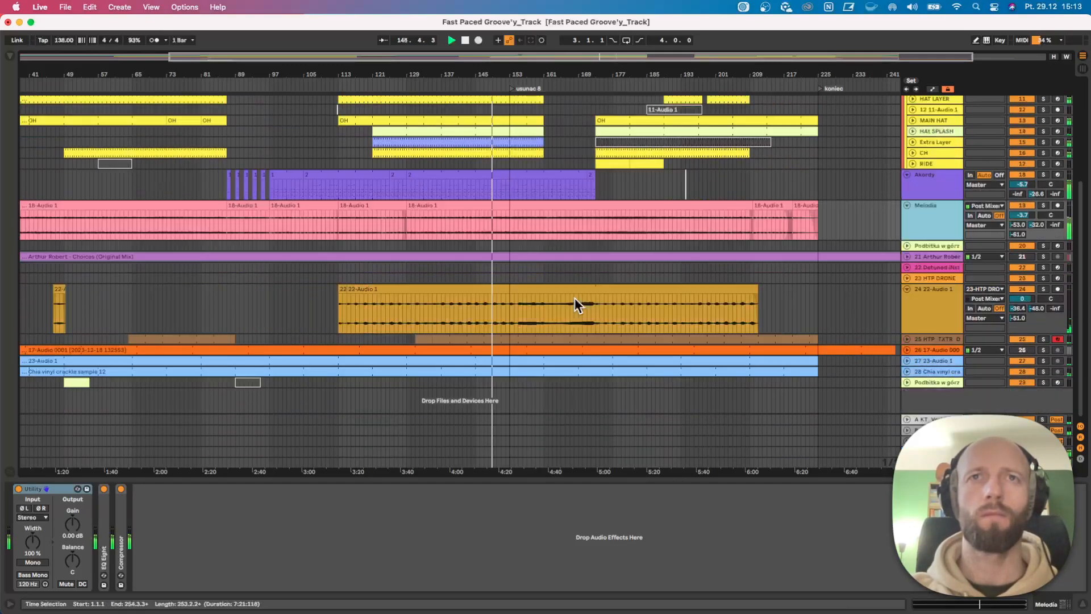
Copy the six-bar clip on track 29, Podbitka w górze, from bar 49 to bar 153.
left_click(78, 381)
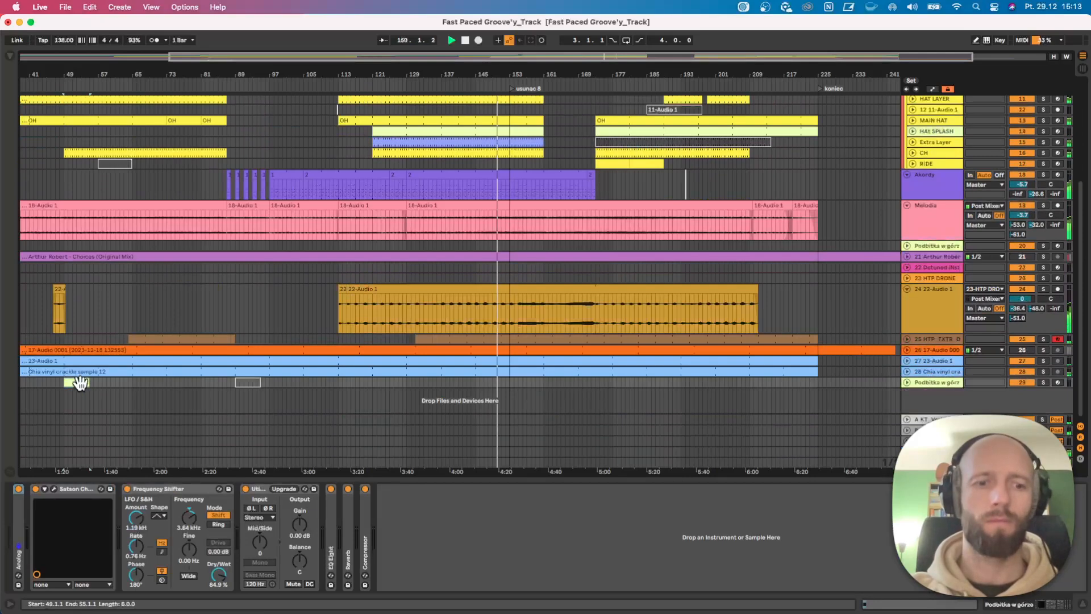
left_click_drag(79, 382, 524, 382)
scroll(523, 382, "up", 3)
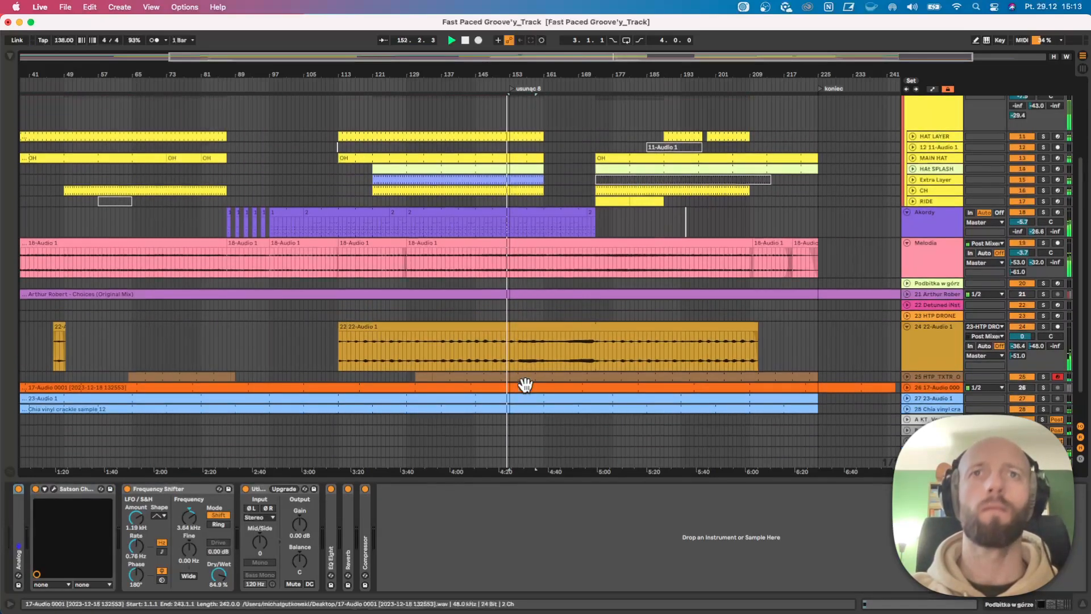
scroll(568, 406, "down", 3)
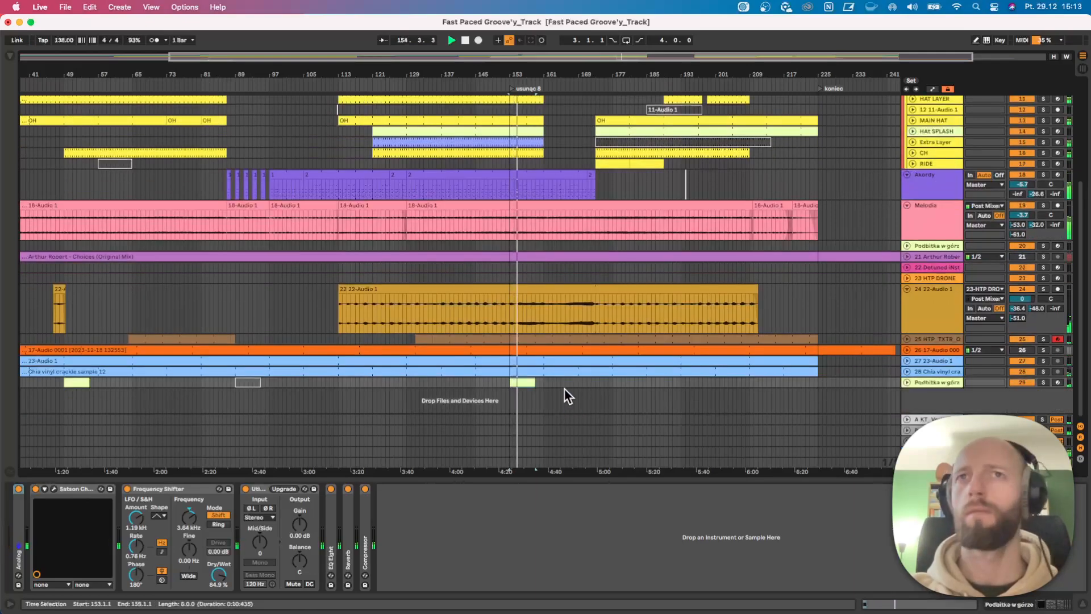
scroll(564, 386, "up", 10)
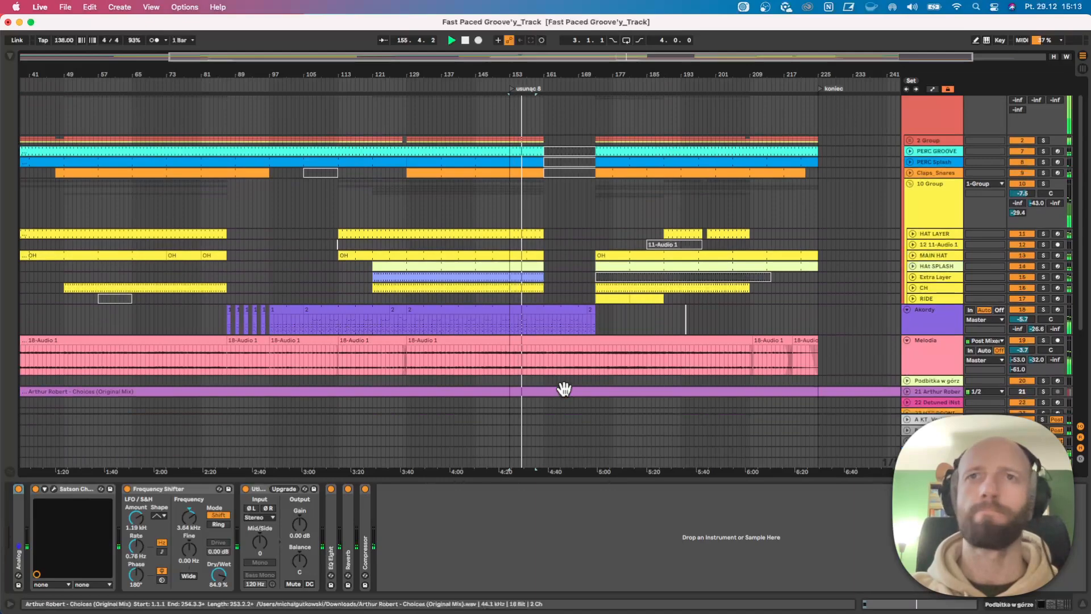
Copy the Podbitka w górze clip on track 29 from bar 153 to about bar 189.
scroll(563, 392, "down", 9)
left_click_drag(538, 416, 680, 404)
scroll(607, 394, "up", 3)
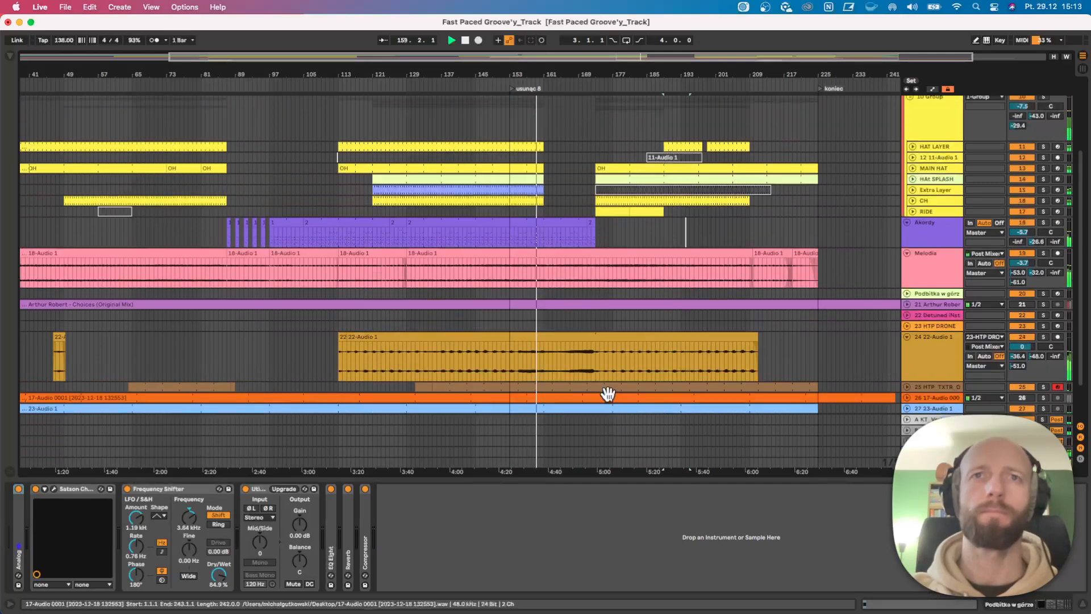
scroll(607, 394, "up", 8)
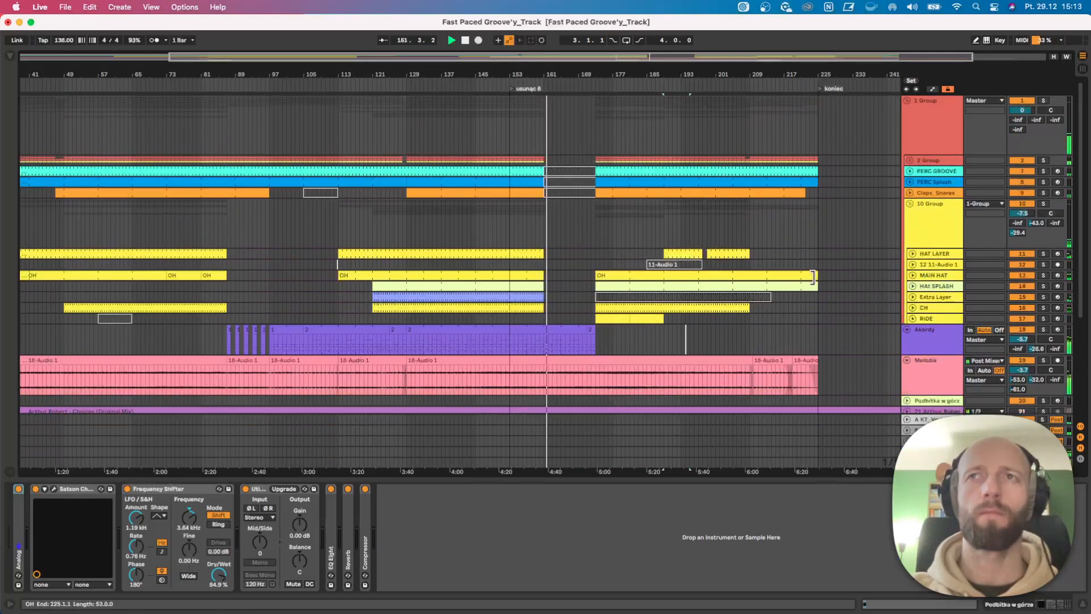
Reduce the height of the yellow 10 Group track and rename it HATS.
mouse_move(939, 246)
left_mouse_down()
mouse_move(940, 219)
mouse_move(935, 236)
left_mouse_up()
key("super+r")
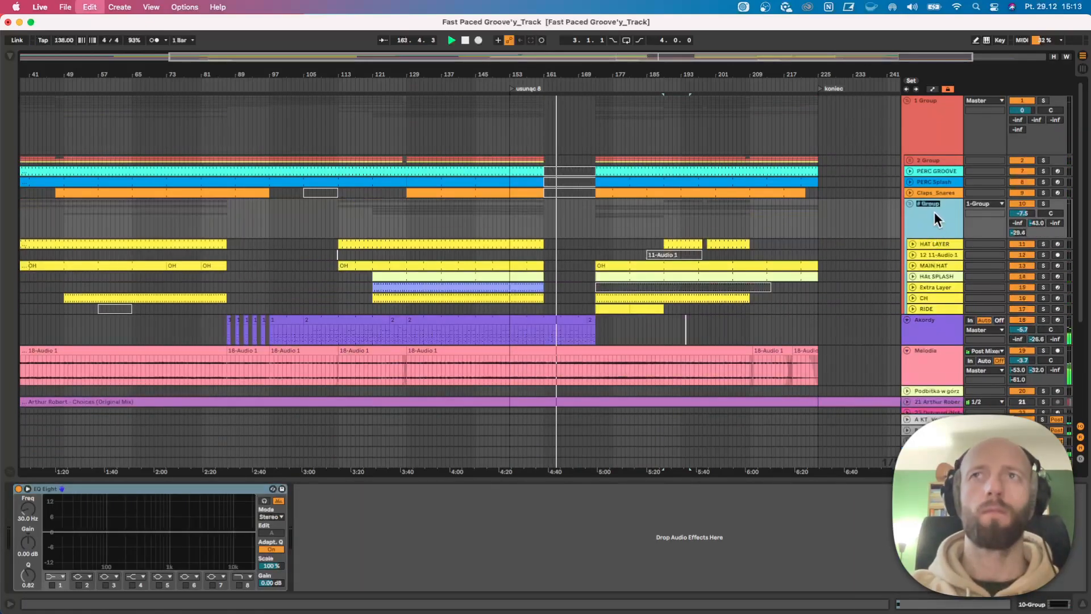
type("HATS")
key("Return")
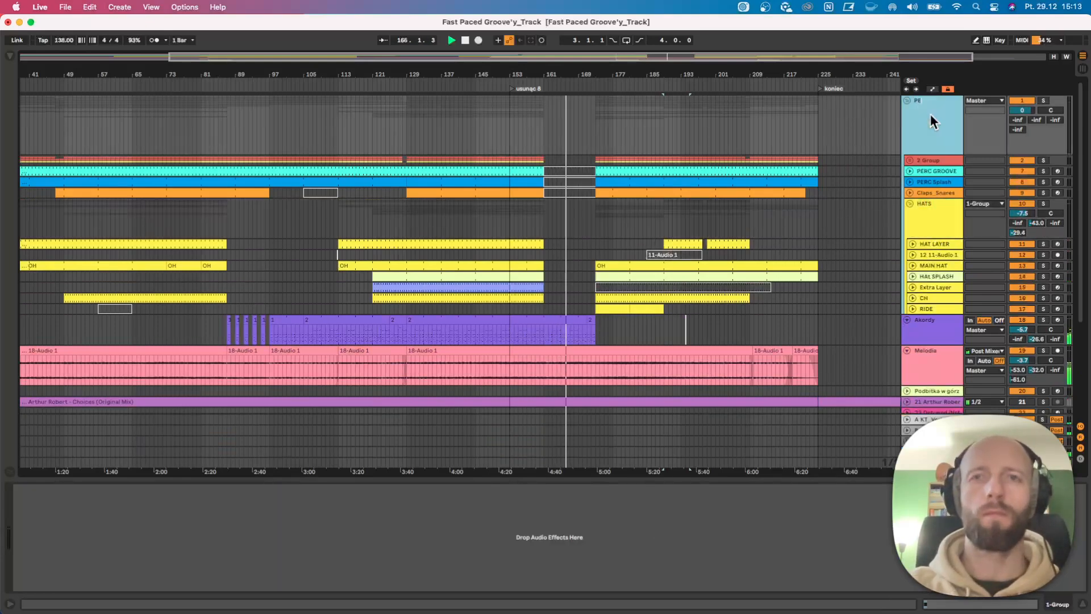
Rename the topmost group PERCS and the 2 Group inside it LOW end.
type("S")
key("Return")
left_click(940, 159)
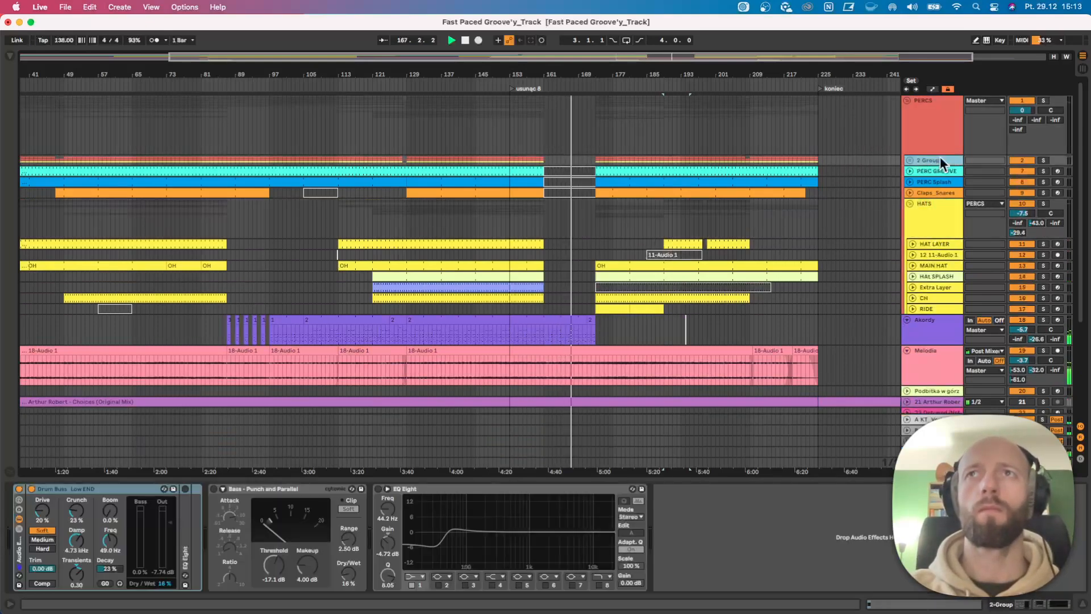
key("super+r")
type("LOW end")
key("Return")
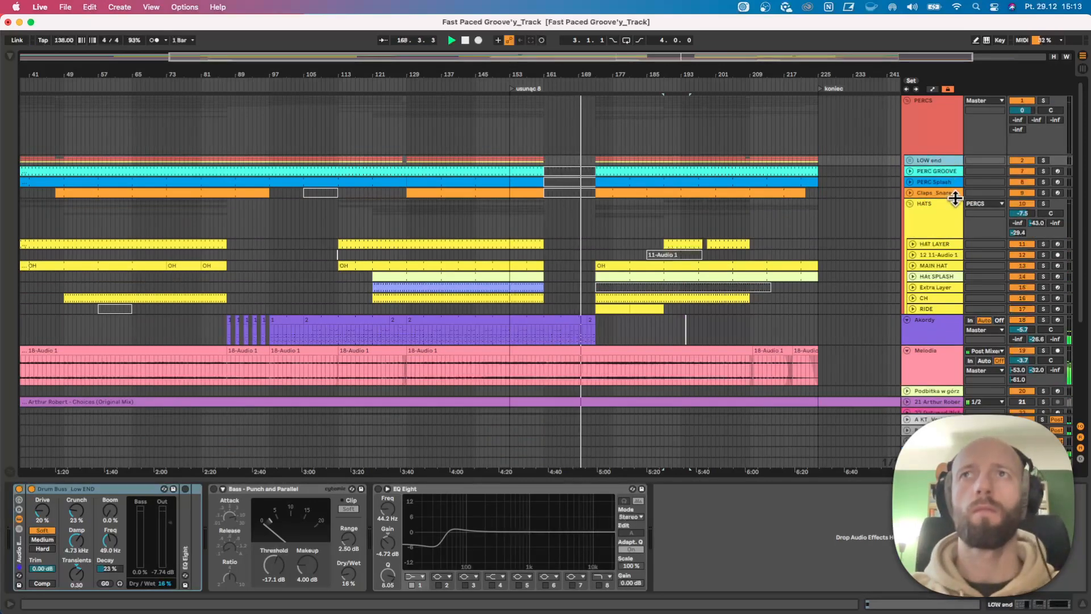
Unfold the HAT LAYER track and extend its clip starting at bar 189 to bar 199, closing the gap before the next clip.
scroll(884, 264, "down", 5)
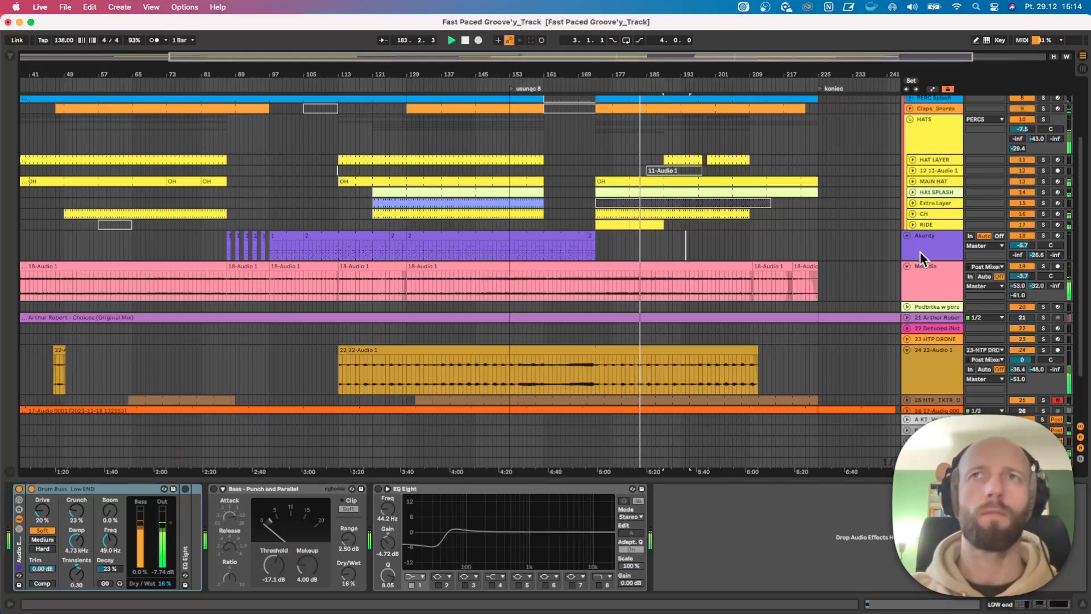
scroll(919, 251, "up", 3)
scroll(813, 326, "down", 5)
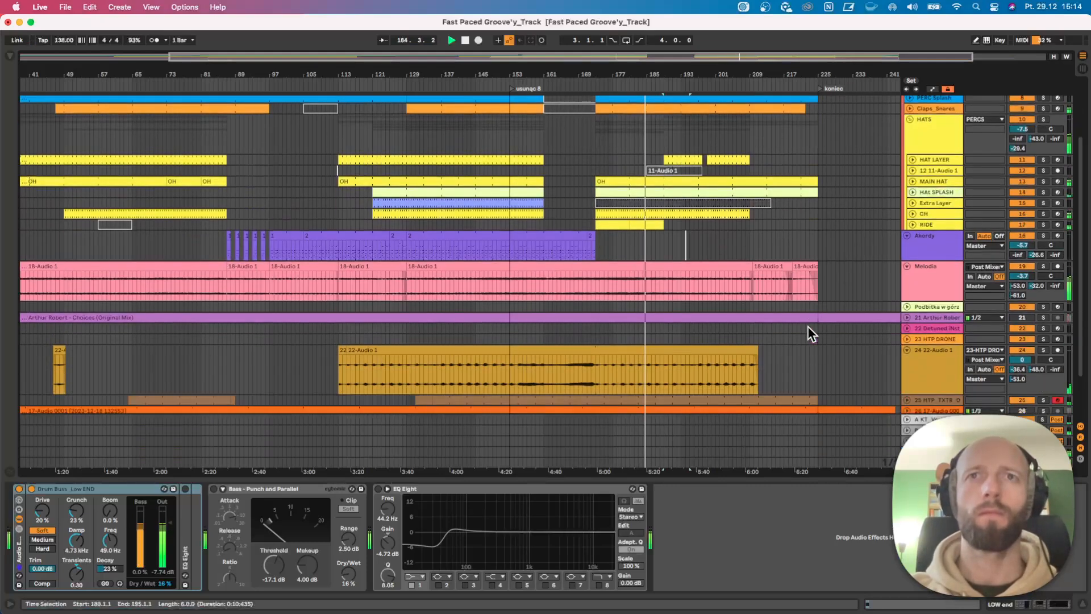
scroll(809, 328, "down", 1)
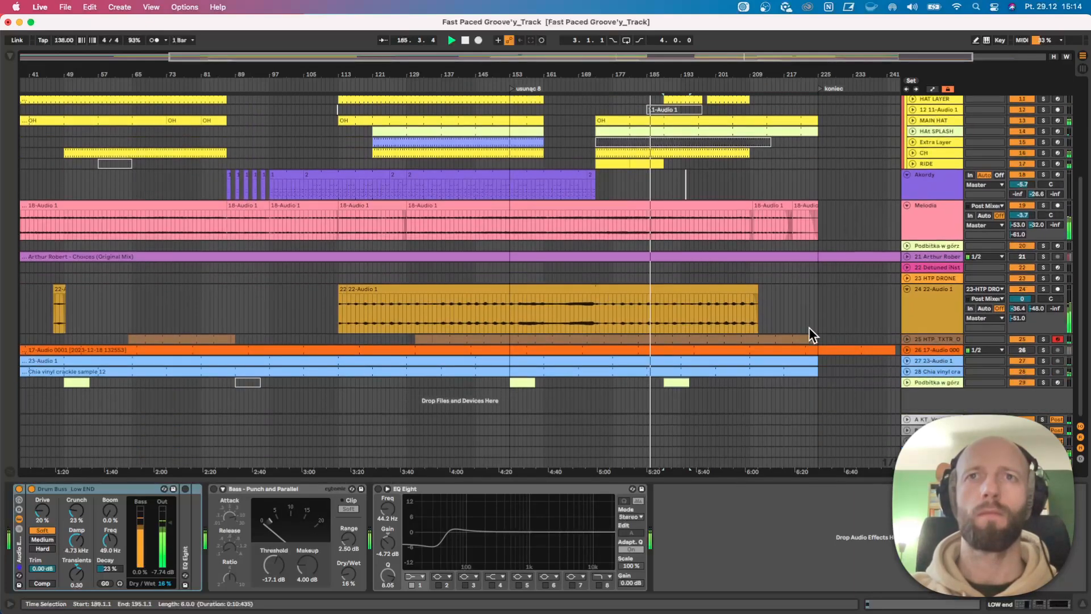
scroll(809, 328, "up", 4)
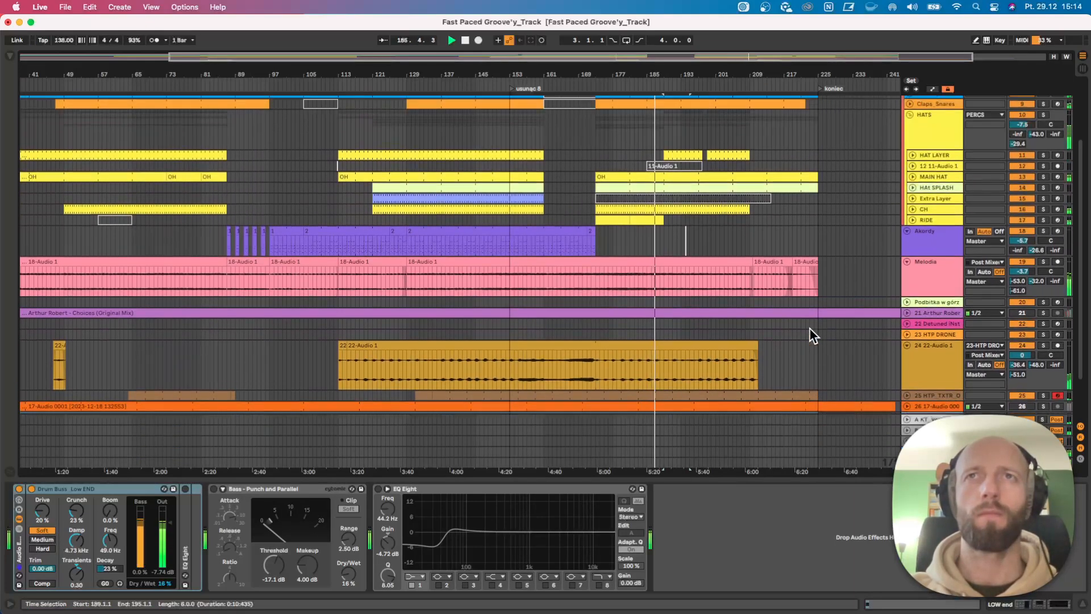
scroll(809, 327, "up", 4)
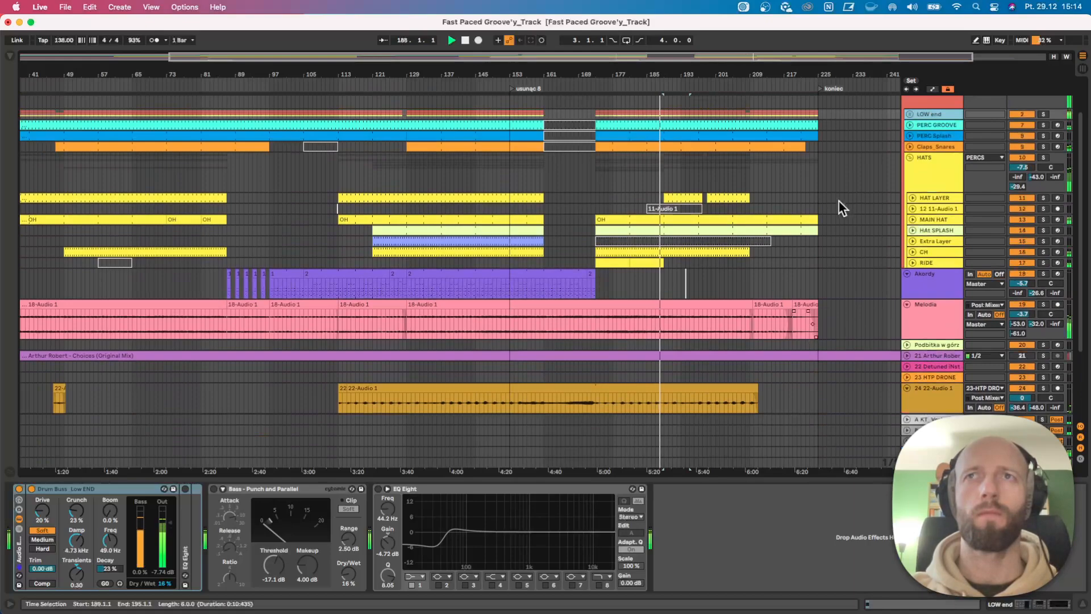
left_click(910, 197)
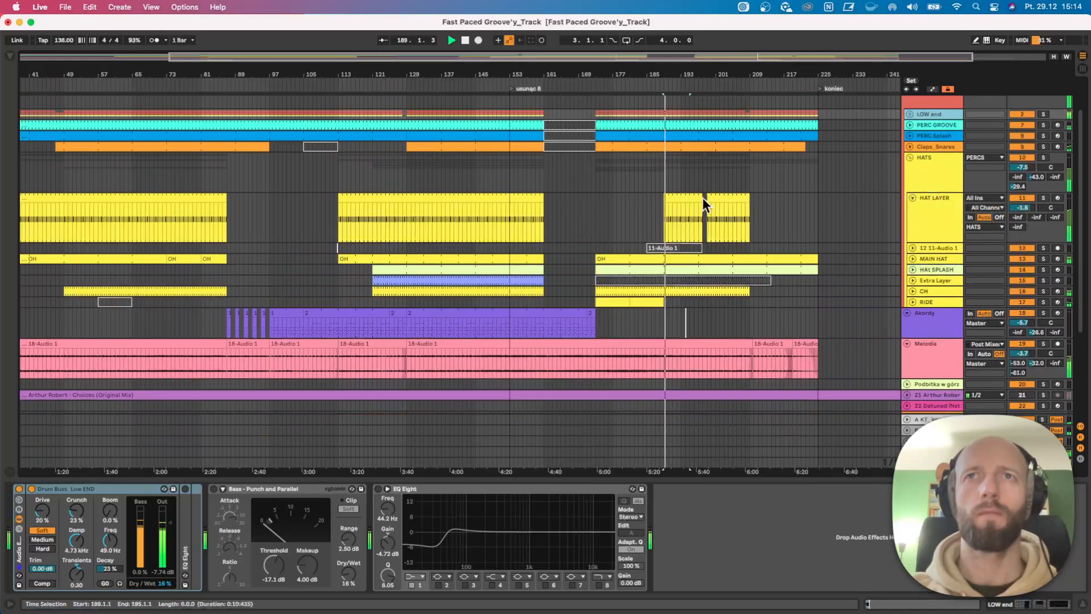
left_click_drag(701, 198, 705, 198)
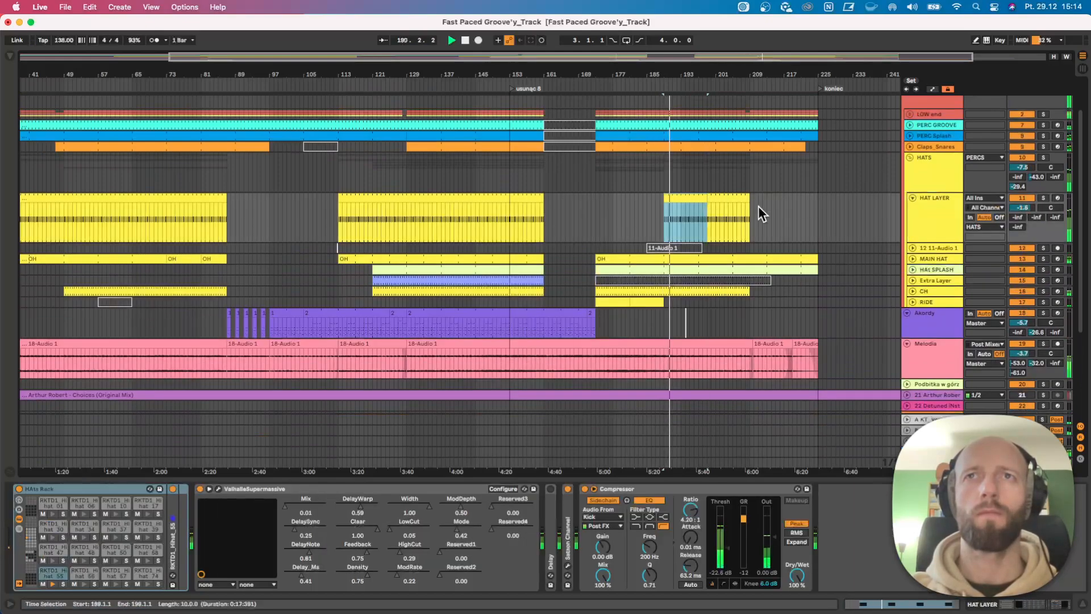
Fold the HAT LAYER and Akordy tracks.
left_click(911, 198)
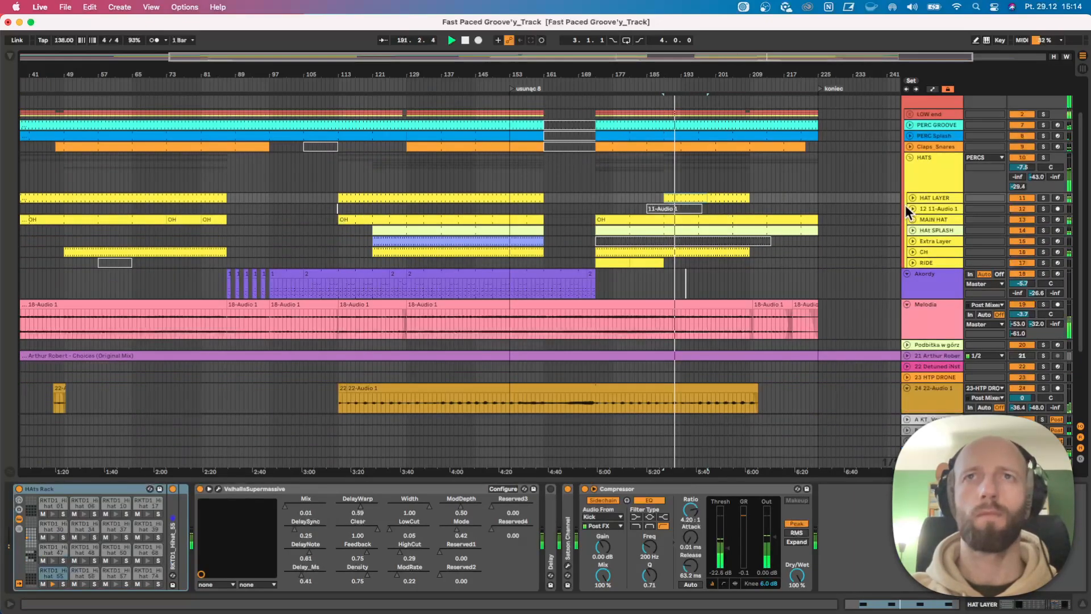
scroll(905, 205, "down", 1)
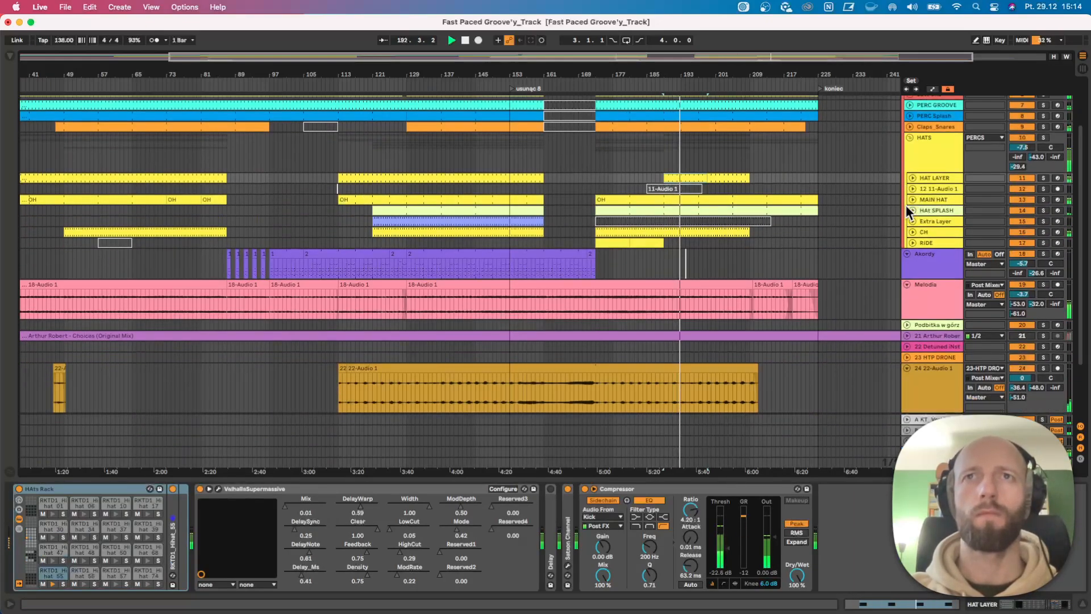
left_click(908, 254)
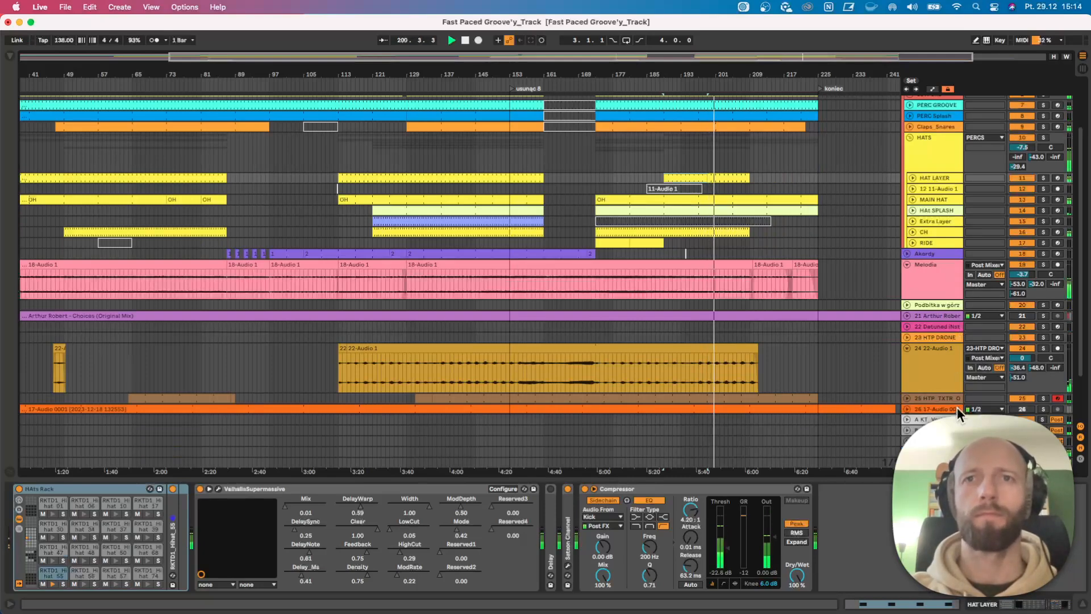
Set the HAT LAYER compressor's ratio to 3.23:1 and its knee to 2.5 dB.
left_click_drag(688, 513, 688, 519)
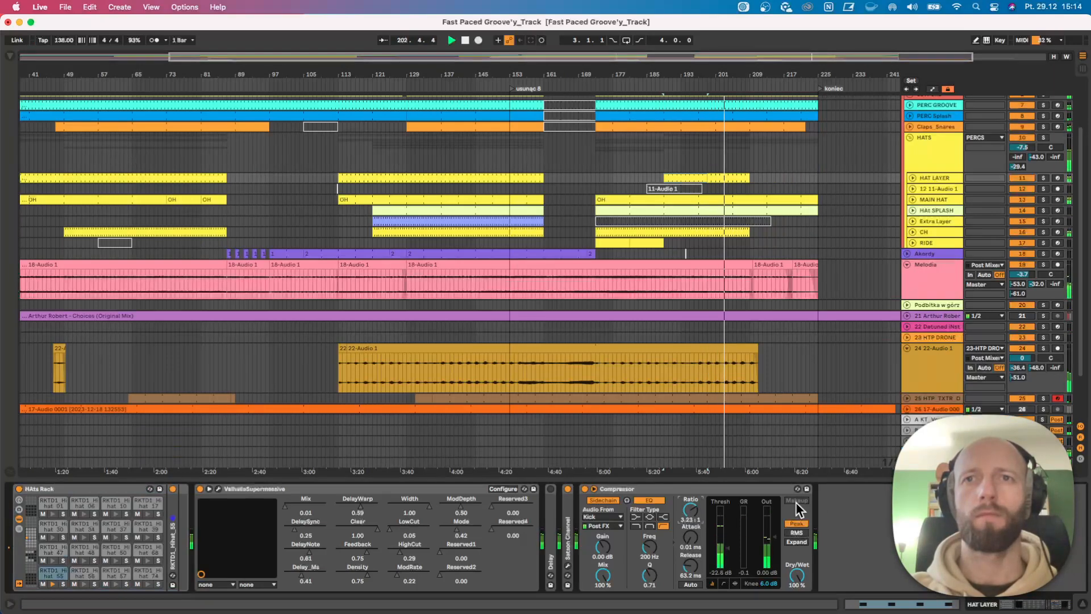
left_click_drag(765, 580, 765, 590)
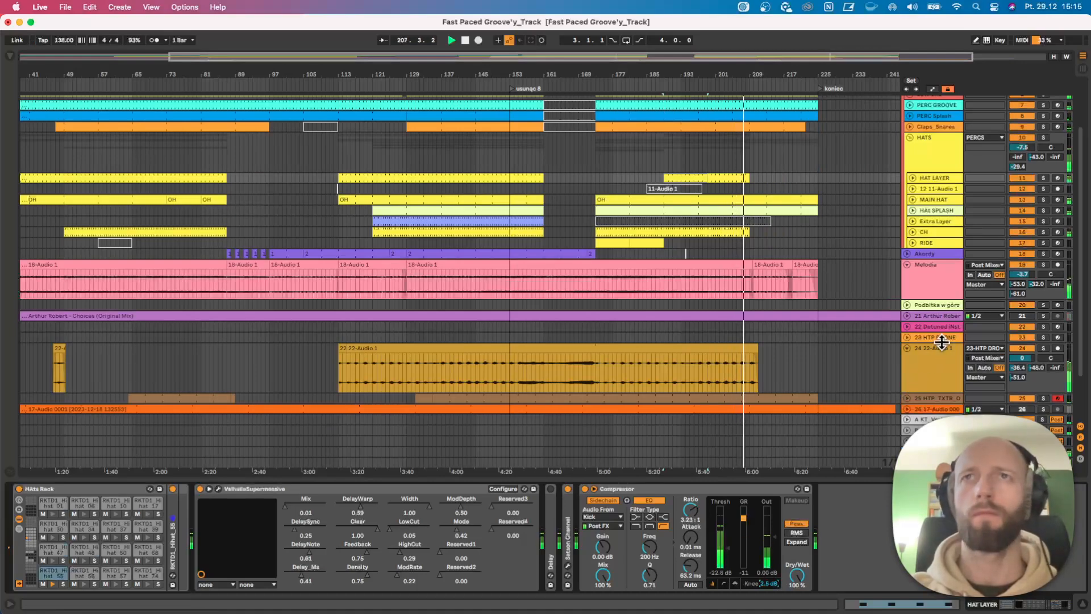
scroll(880, 356, "down", 1)
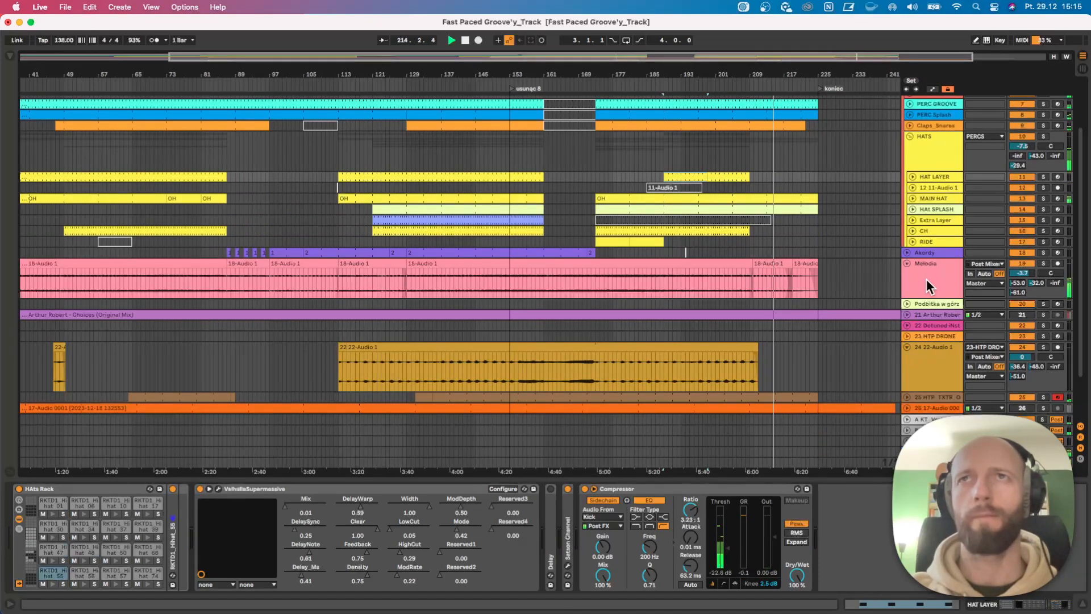
Reduce the HATS group's height slightly and stop playback at the koniec marker.
left_click_drag(791, 81, 791, 76)
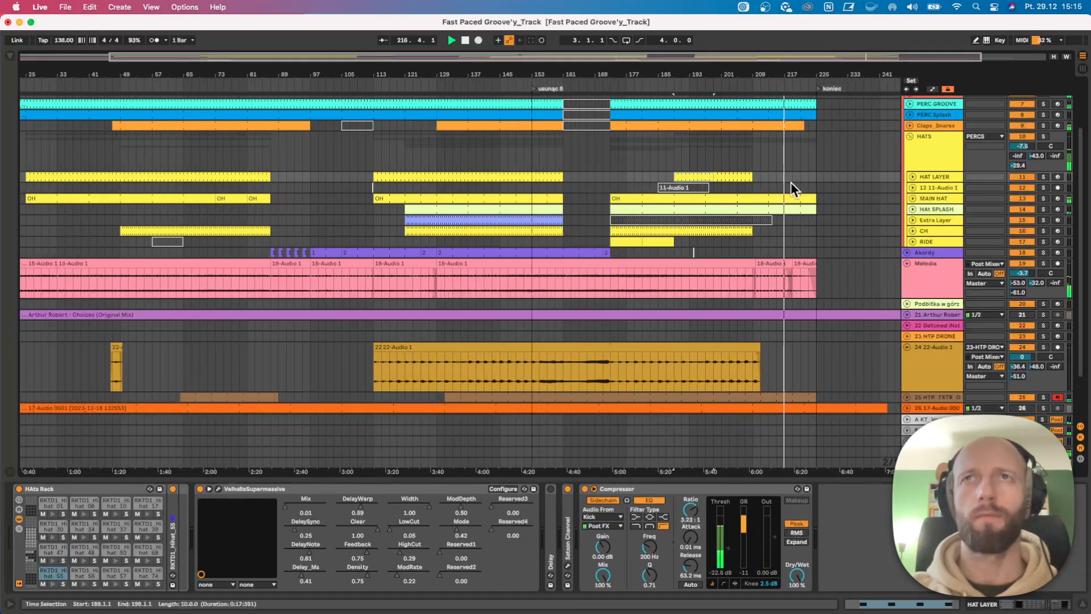
scroll(790, 170, "up", 3)
left_click_drag(920, 236, 921, 224)
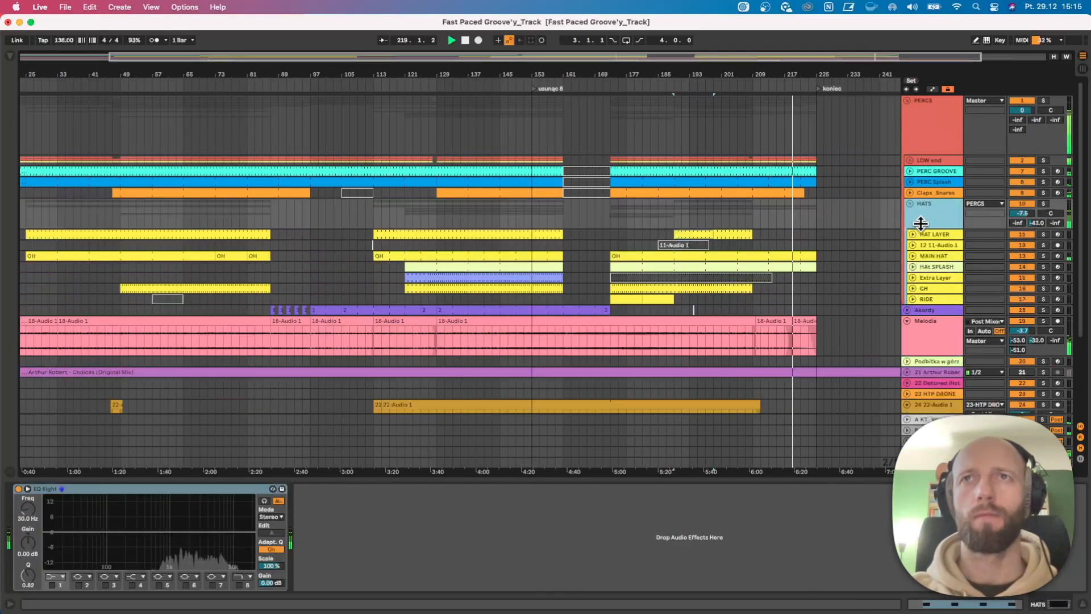
scroll(873, 256, "down", 1)
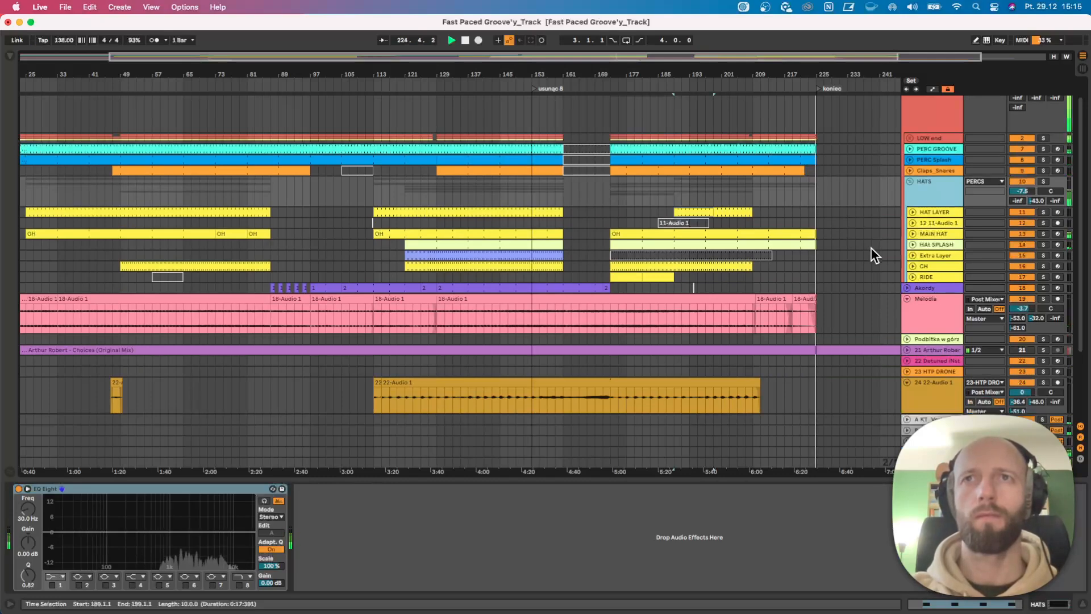
key("space")
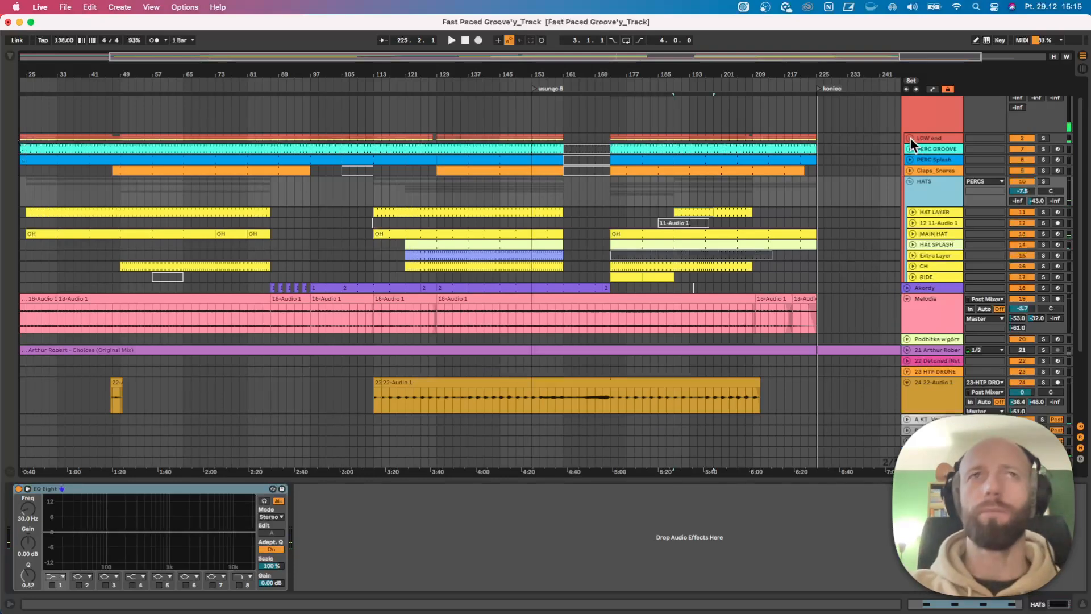
Unfold the LOW end group in the full arrangement and reduce its height.
left_click_drag(491, 74, 491, 56)
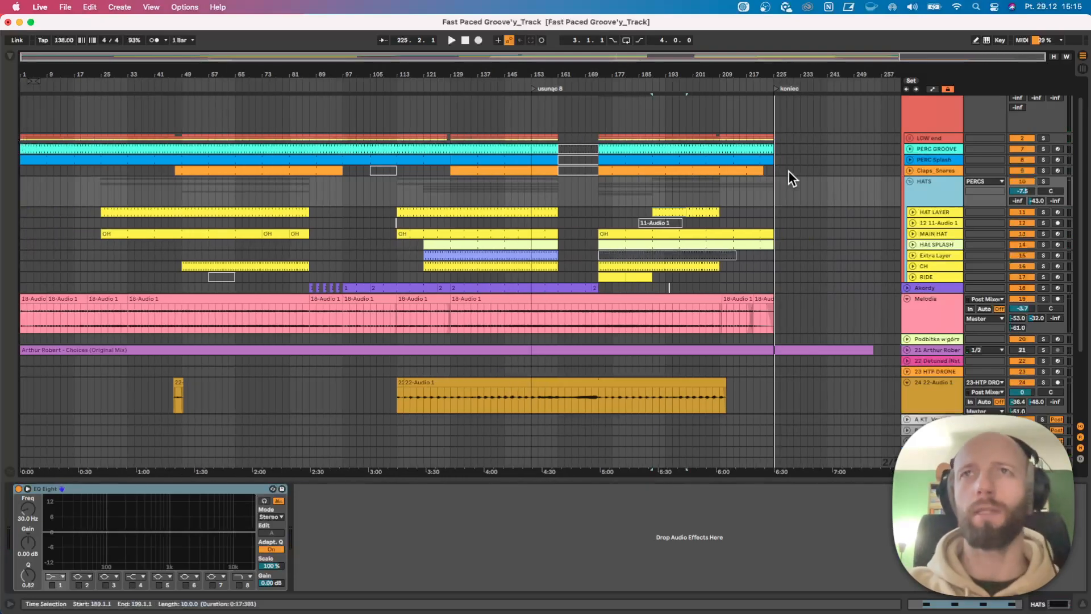
left_click(909, 139)
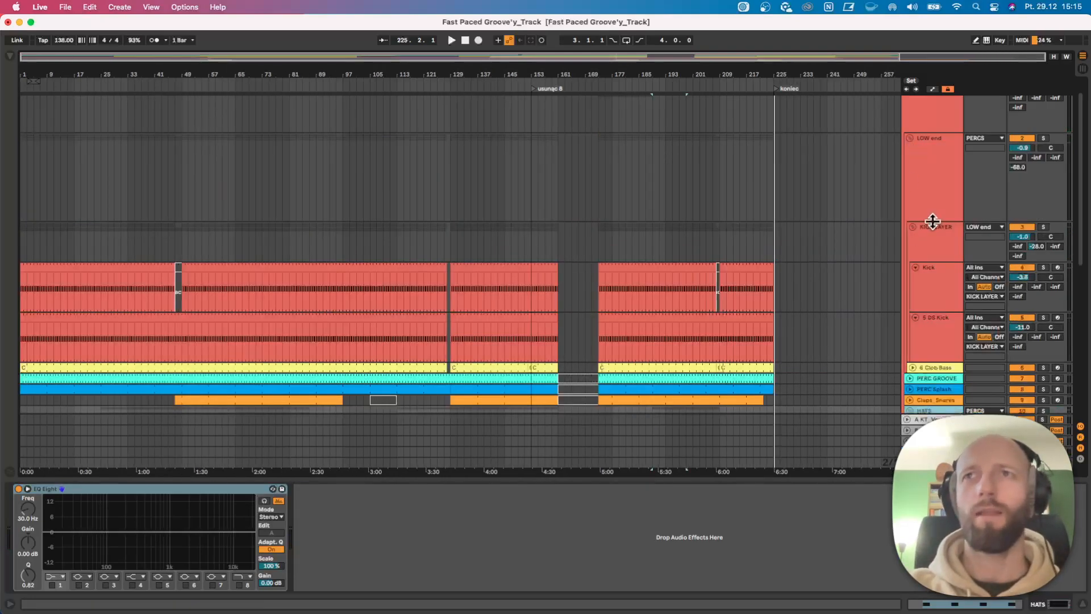
left_click_drag(929, 219, 930, 176)
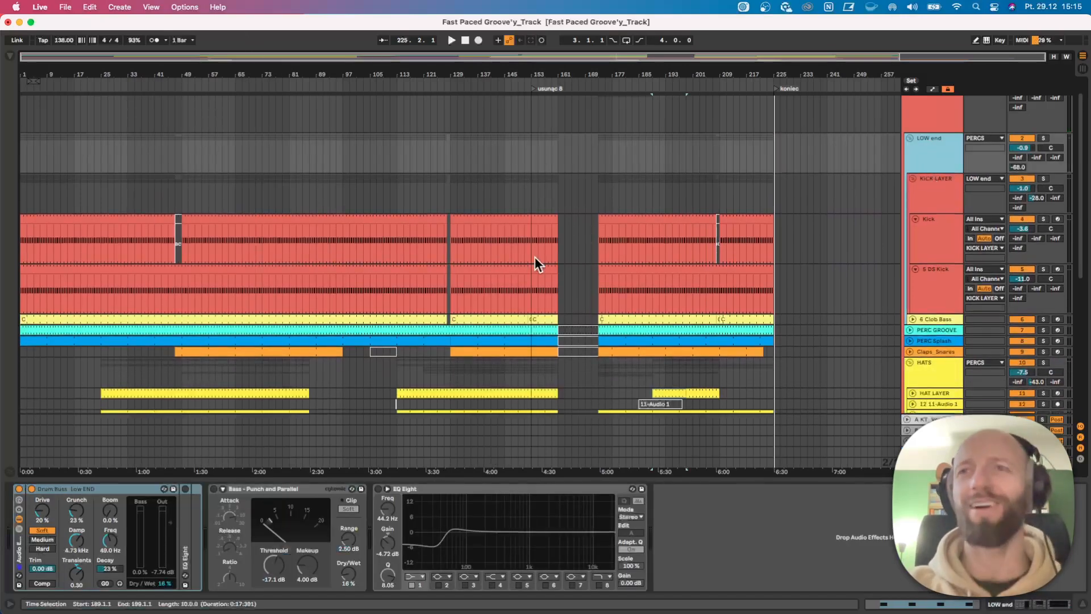
scroll(529, 252, "down", 1)
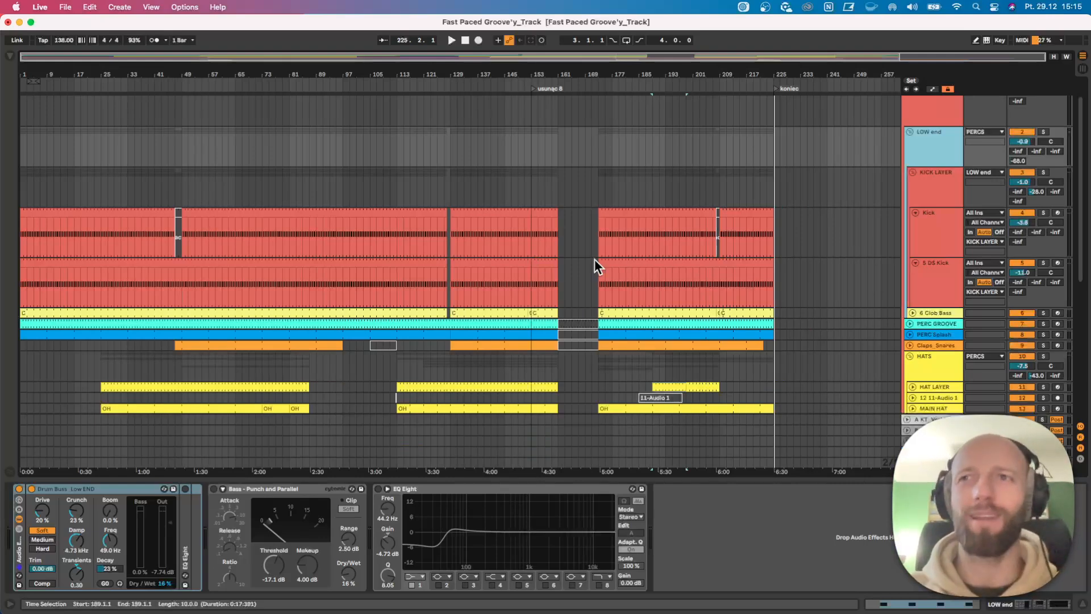
scroll(619, 259, "down", 3)
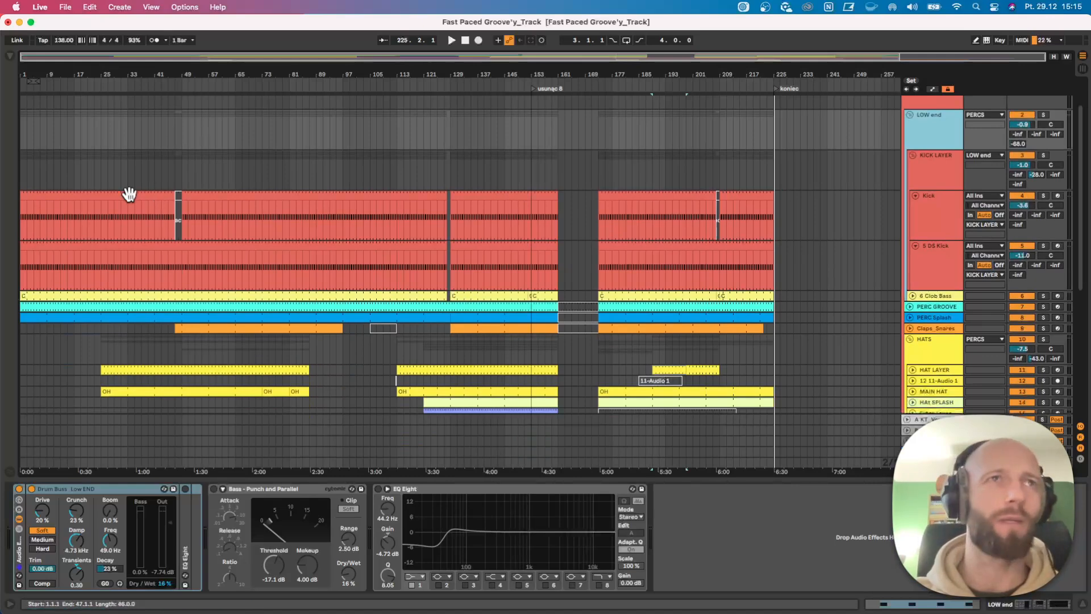
Play the LOW end group soloed from bar 189 and lower the KICK LAYER's second send to -40 dB.
left_click(1042, 115)
key("space")
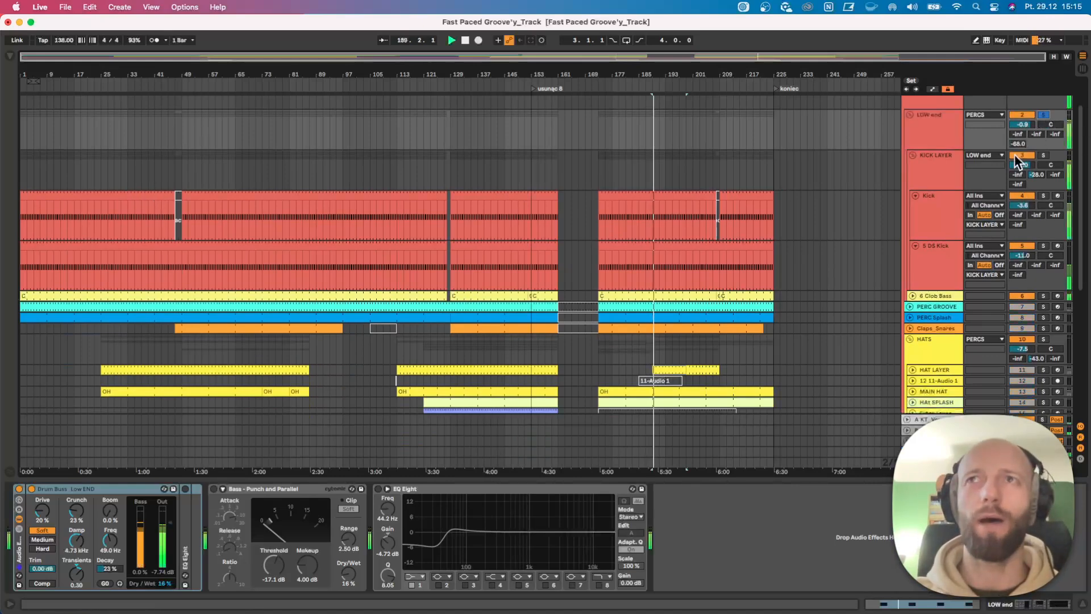
left_click(945, 221)
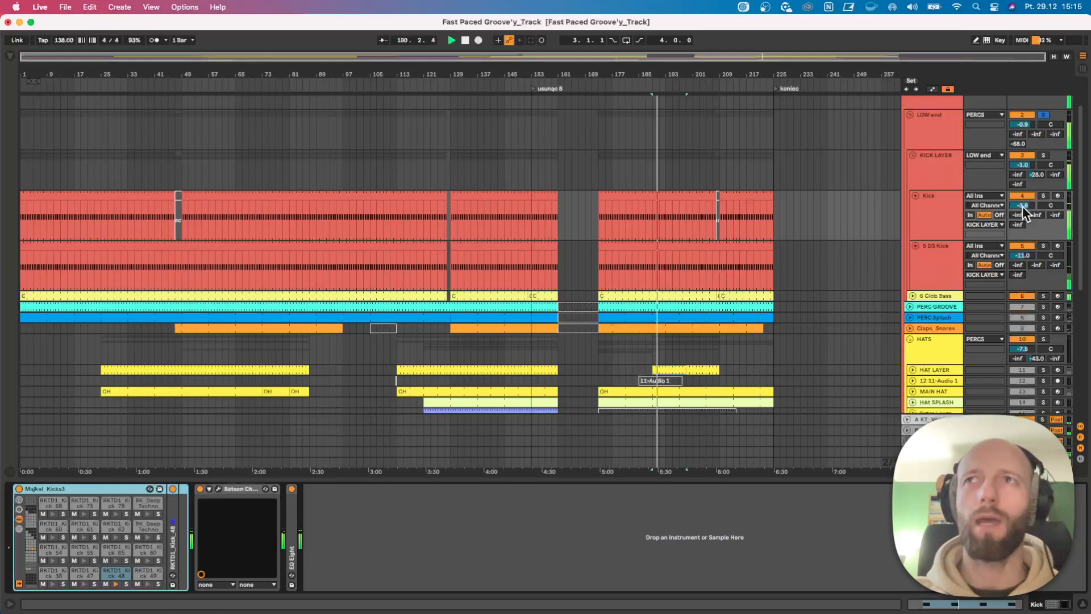
left_click_drag(1038, 174, 1037, 187)
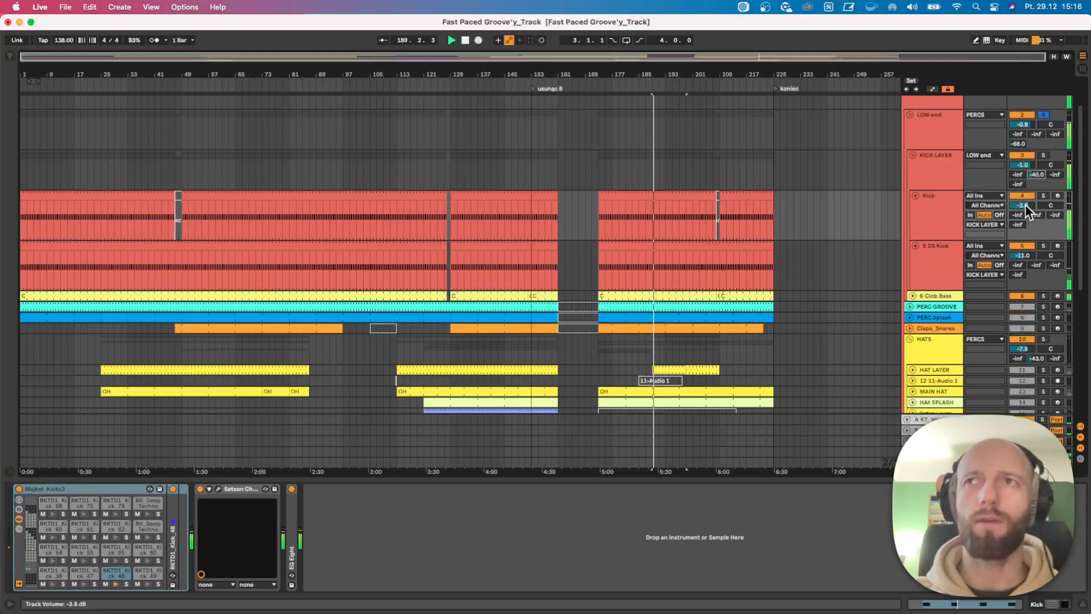
Unfold and solo the Clob Bass track and expand its Bass Roundup device.
left_click(912, 297)
left_click(1043, 296)
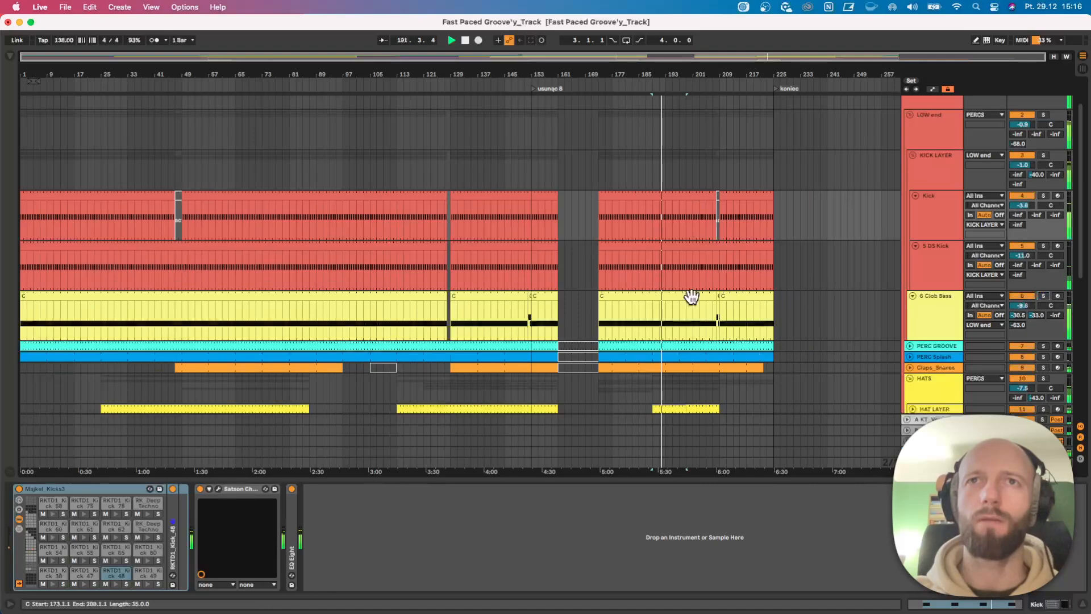
left_click(1043, 296)
left_click(955, 304)
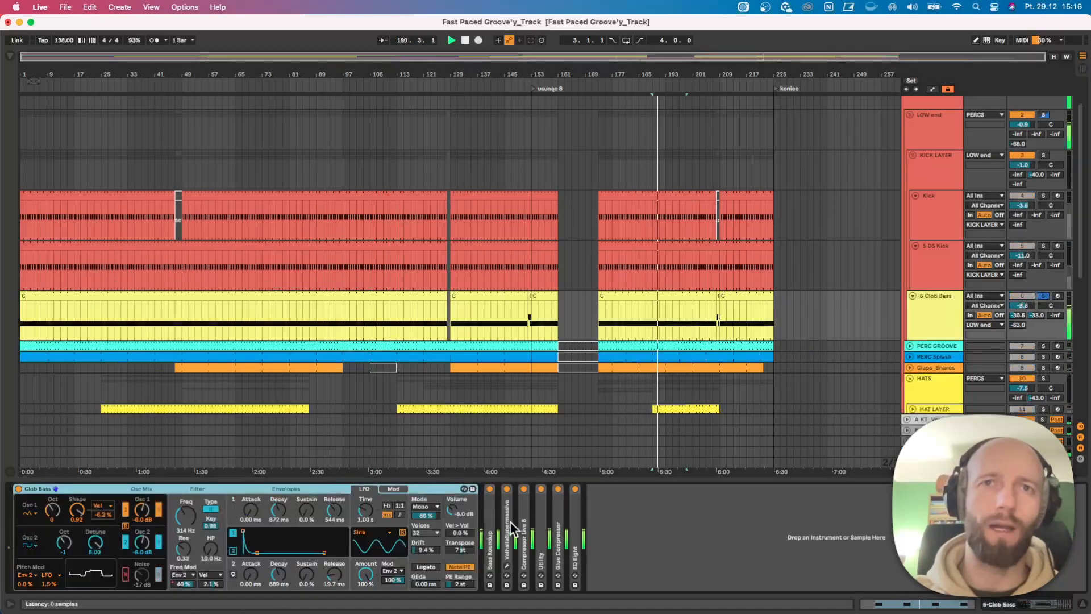
double_click(491, 517)
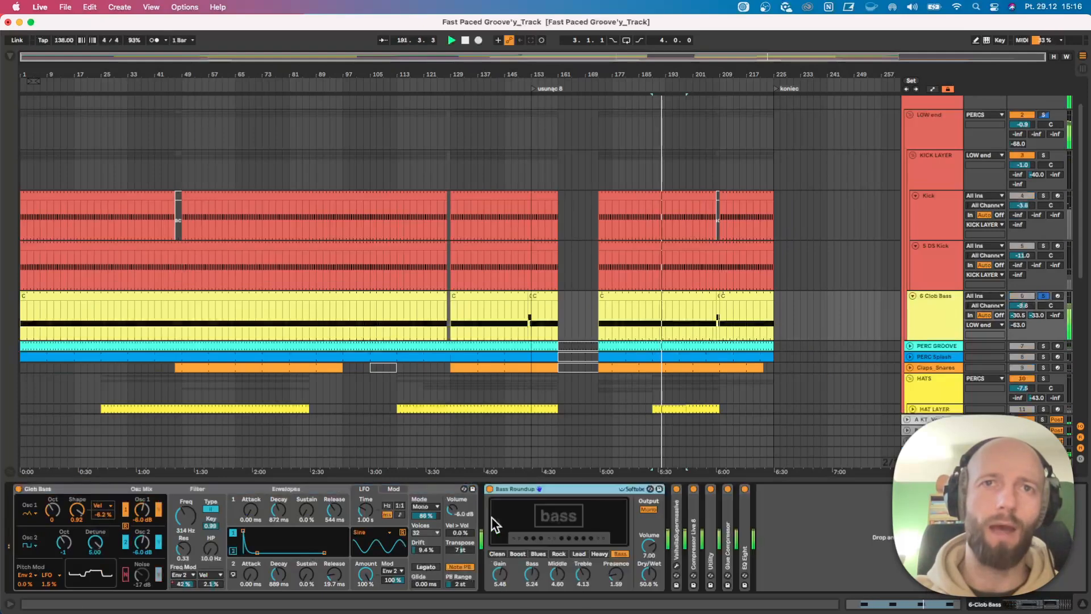
Examine the effect chains of the LOW end, PERCS and KICK LAYER groups.
left_click(920, 137)
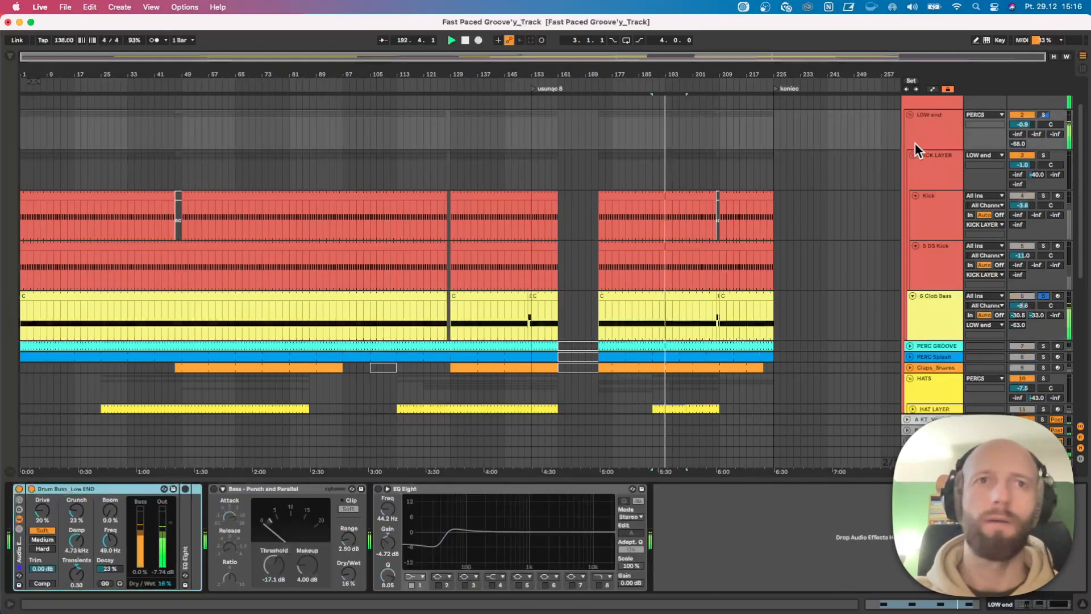
scroll(948, 149, "up", 1)
scroll(947, 143, "up", 3)
left_click(931, 130)
left_click(103, 505)
left_click(945, 140)
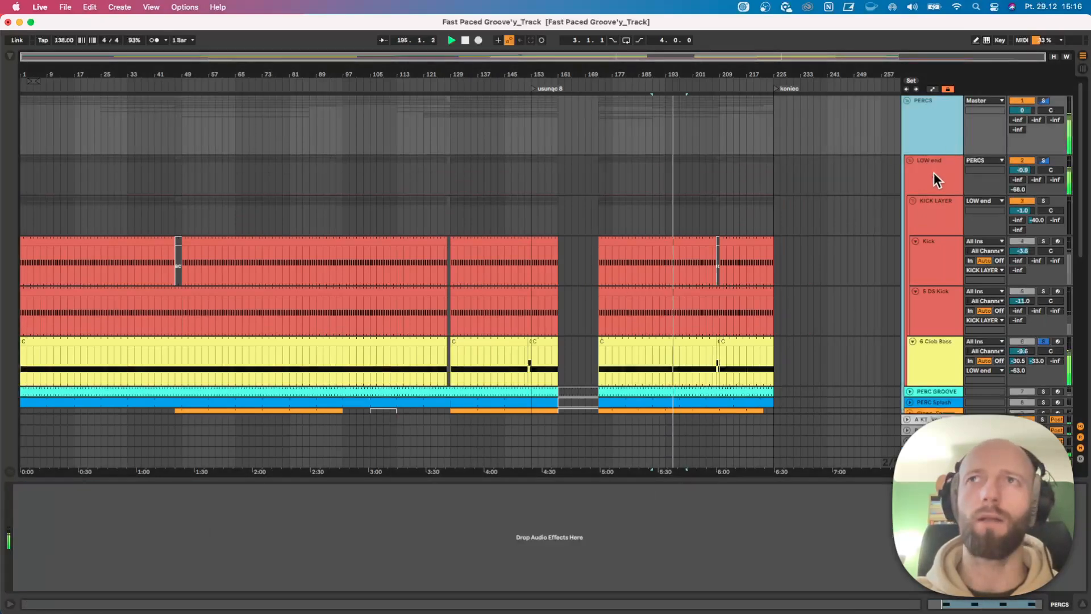
left_click(935, 170)
left_click(928, 214)
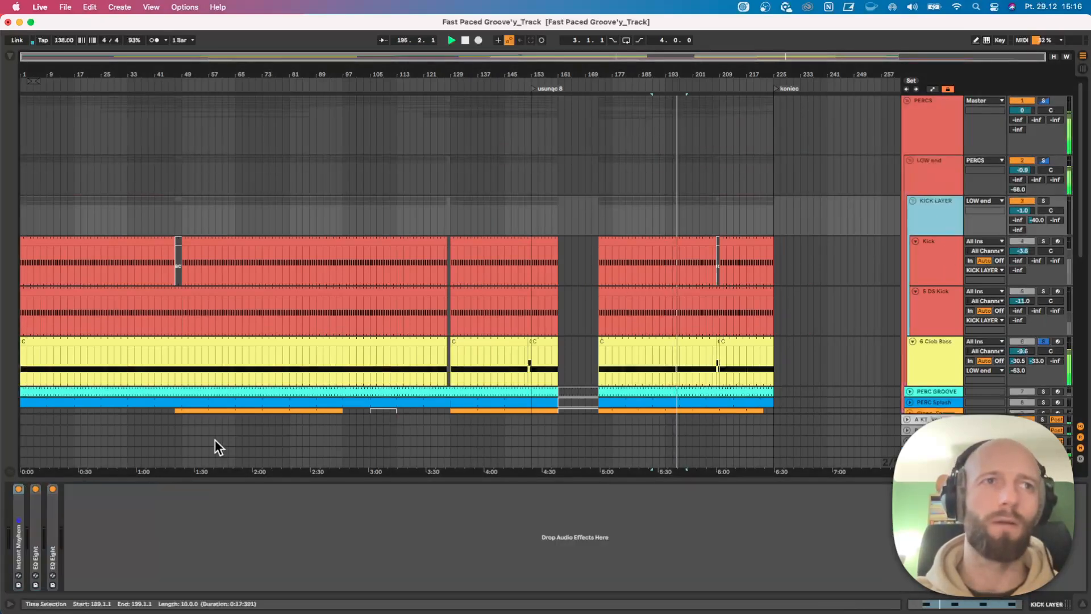
Inspect the LOW end effect chain and play the first Kick and Clob Bass clips from bar 1.
left_click(950, 170)
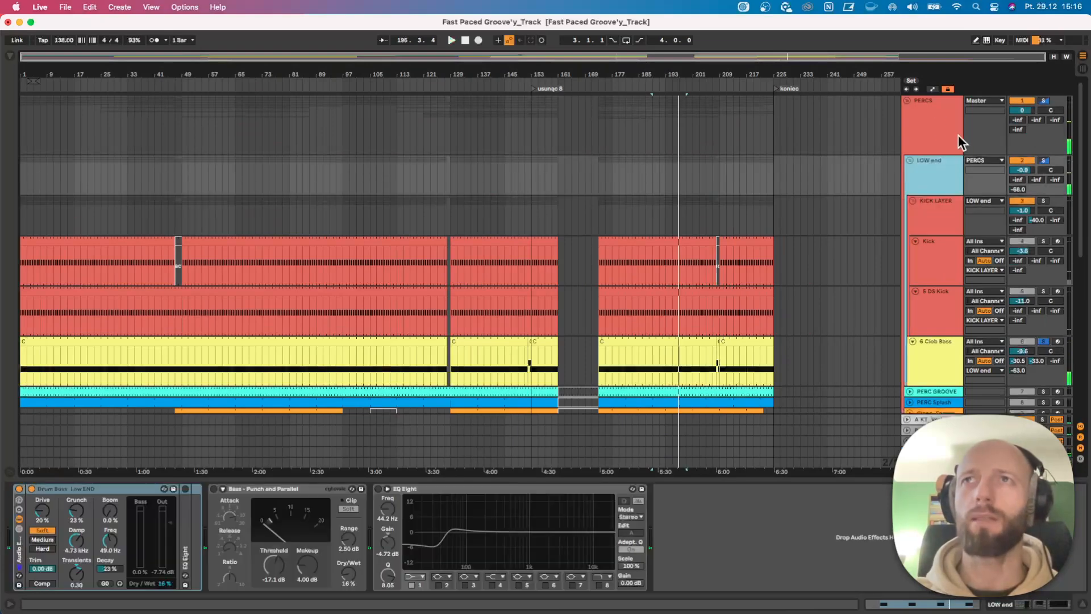
left_click(73, 236)
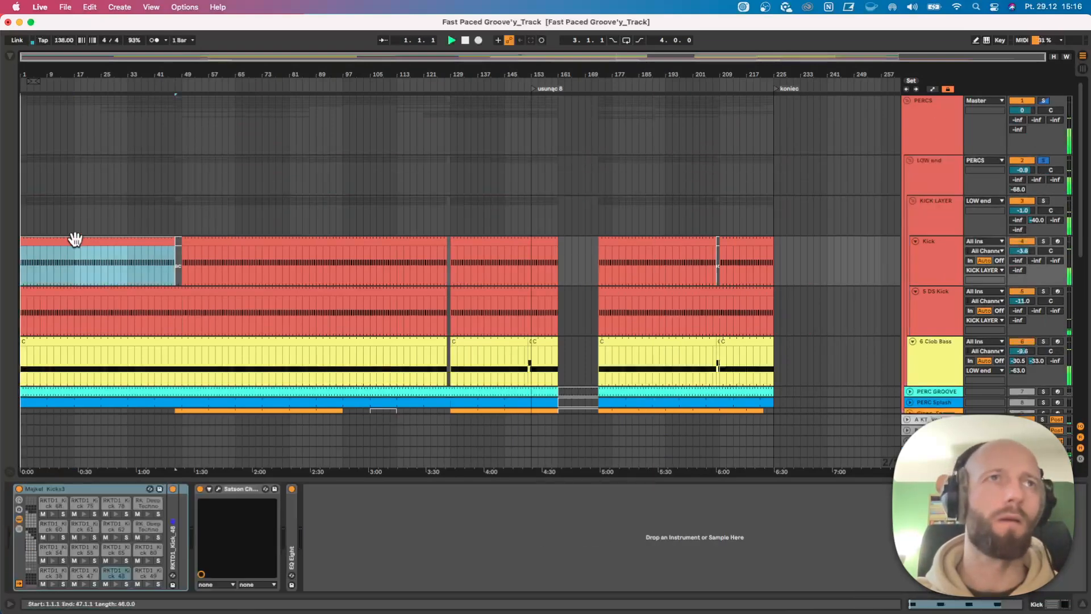
scroll(123, 295, "down", 5)
left_click(46, 159)
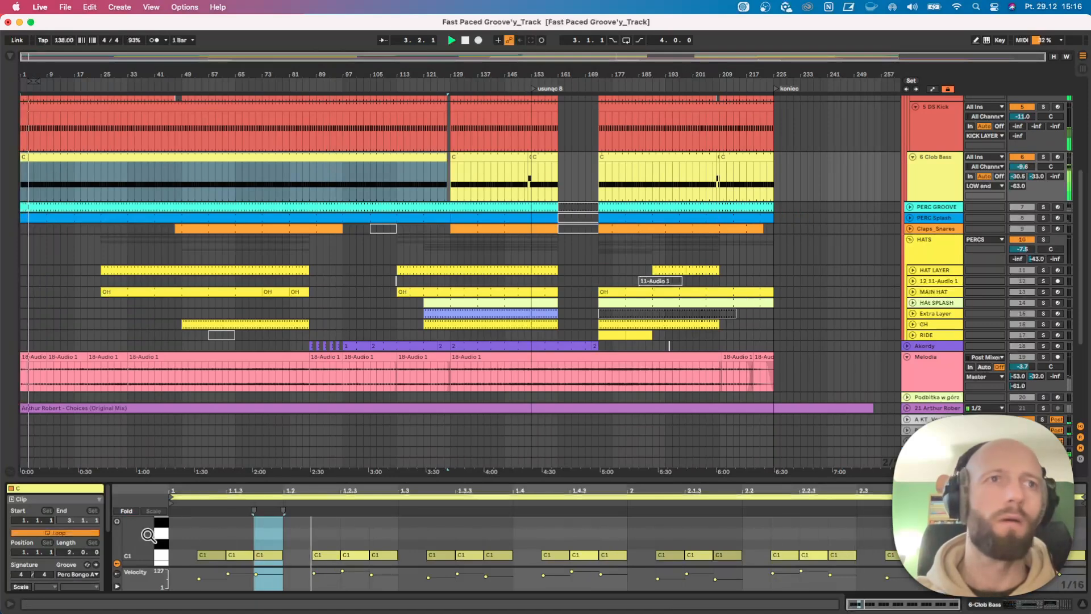
scroll(83, 571, "down", 1)
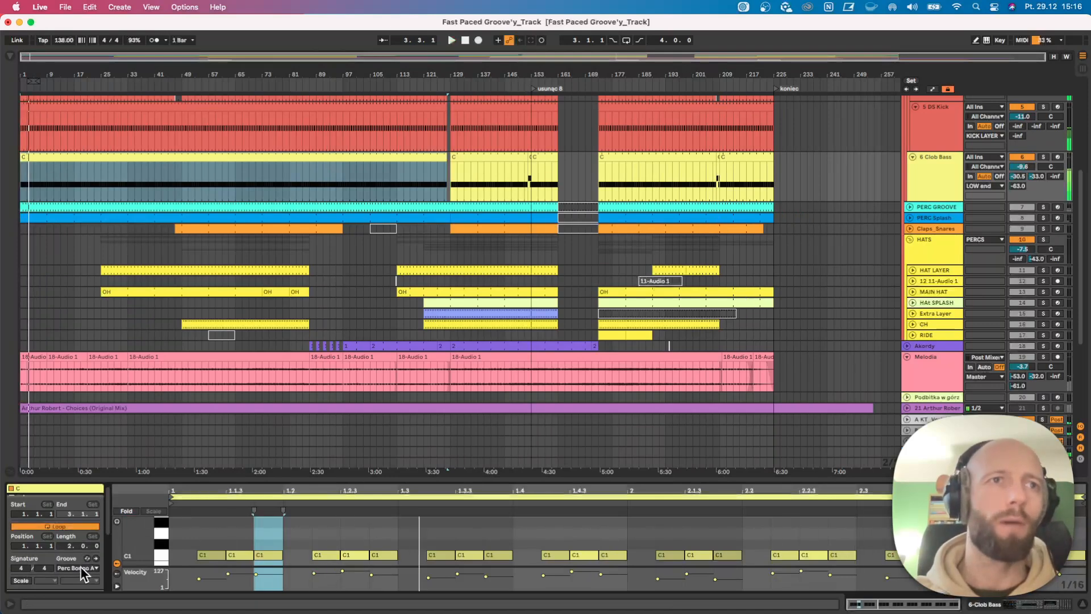
Solo the PERC GROOVE track and expand its EQ Eight and Shifter devices.
left_click(1043, 207)
left_click(940, 205)
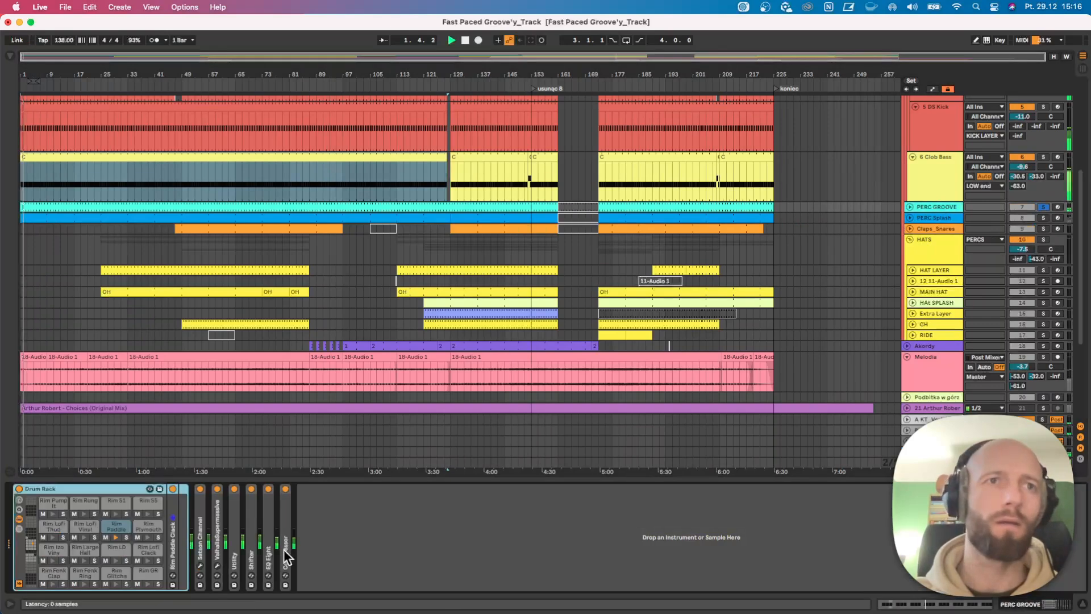
double_click(267, 526)
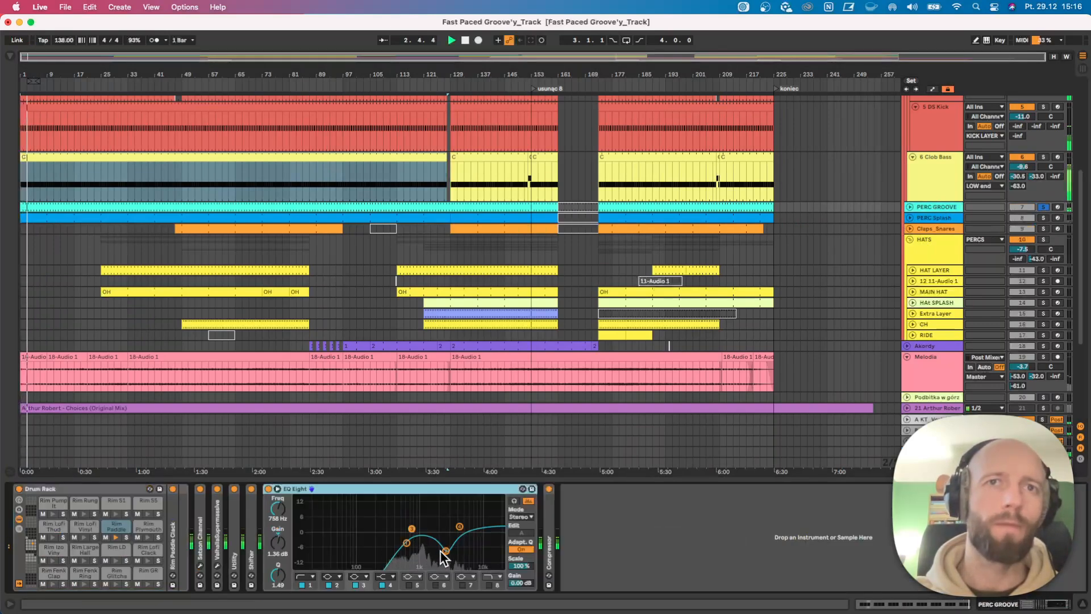
double_click(254, 525)
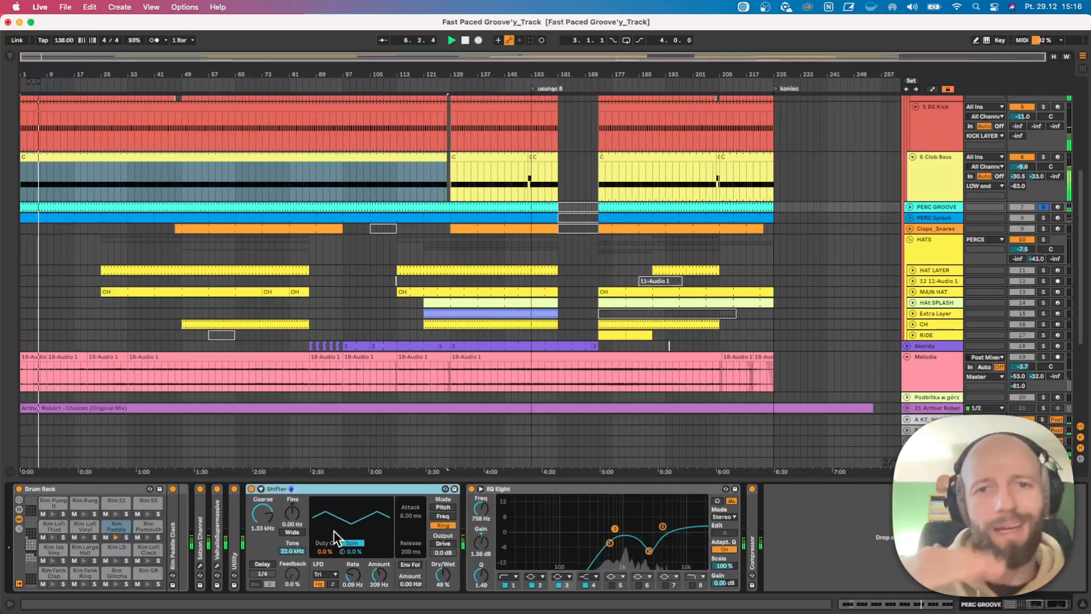
Unfold PERC Splash, add it to the solo and play from bar 13.
left_click(910, 219)
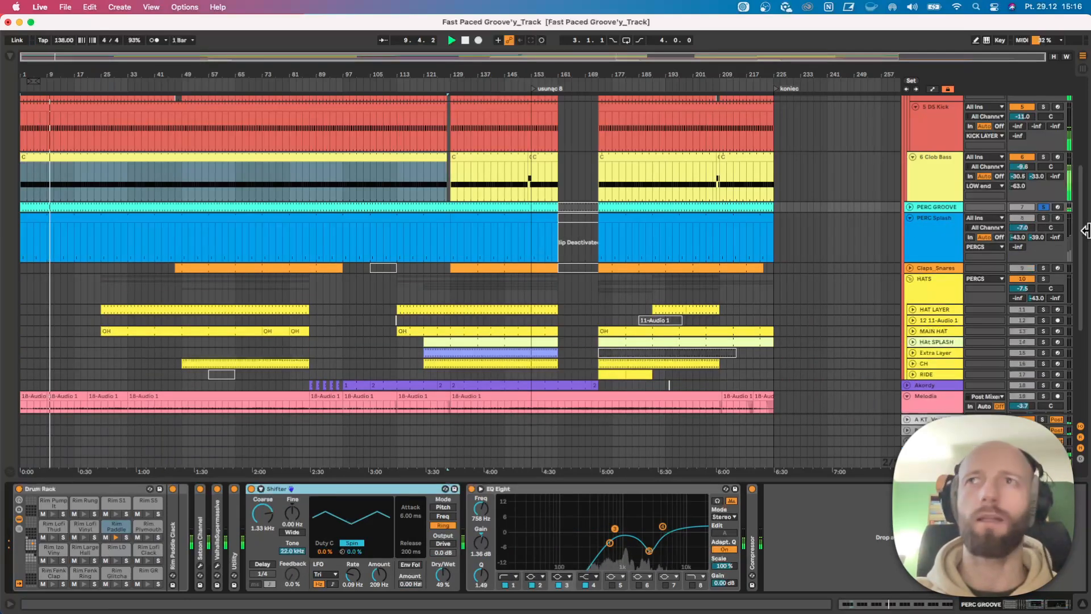
left_click(1043, 218)
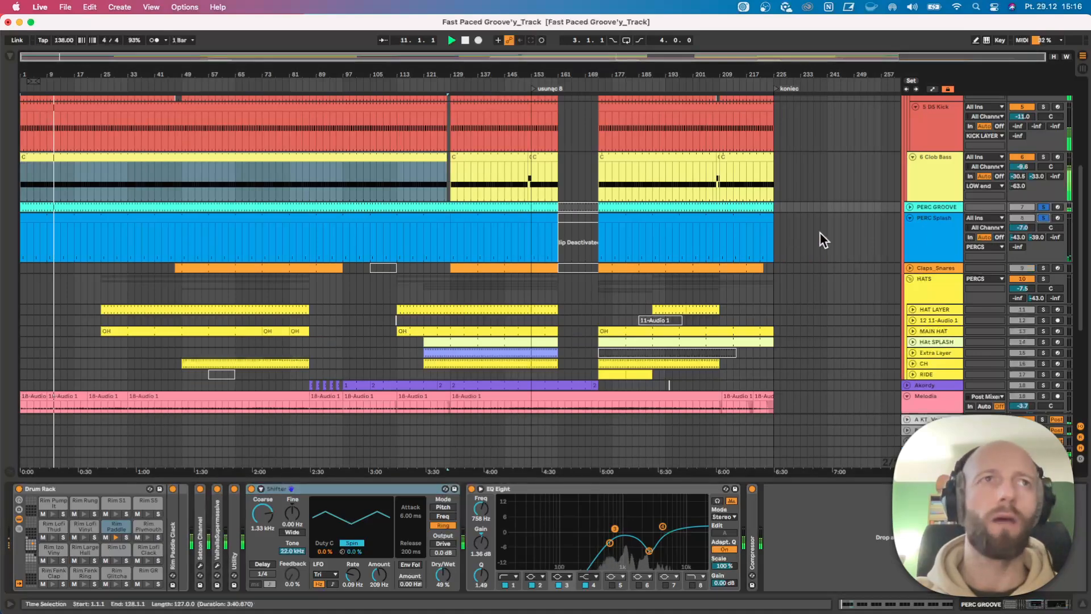
left_click(60, 235)
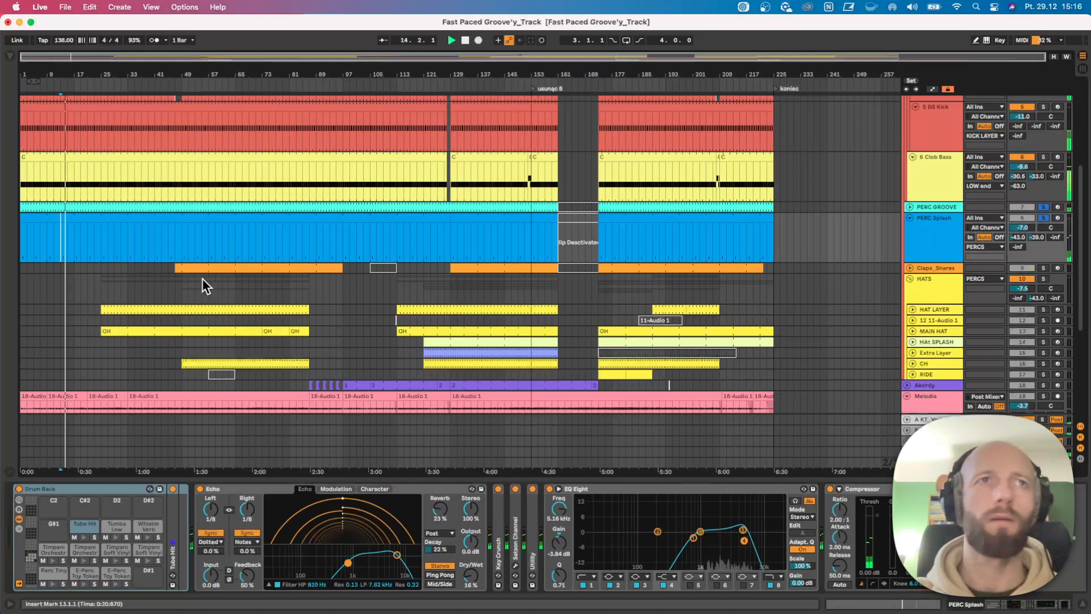
Play from bar 25 and add Claps_Snares and the HATS group to the soloed percussion.
scroll(213, 279, "down", 1)
left_click(107, 289)
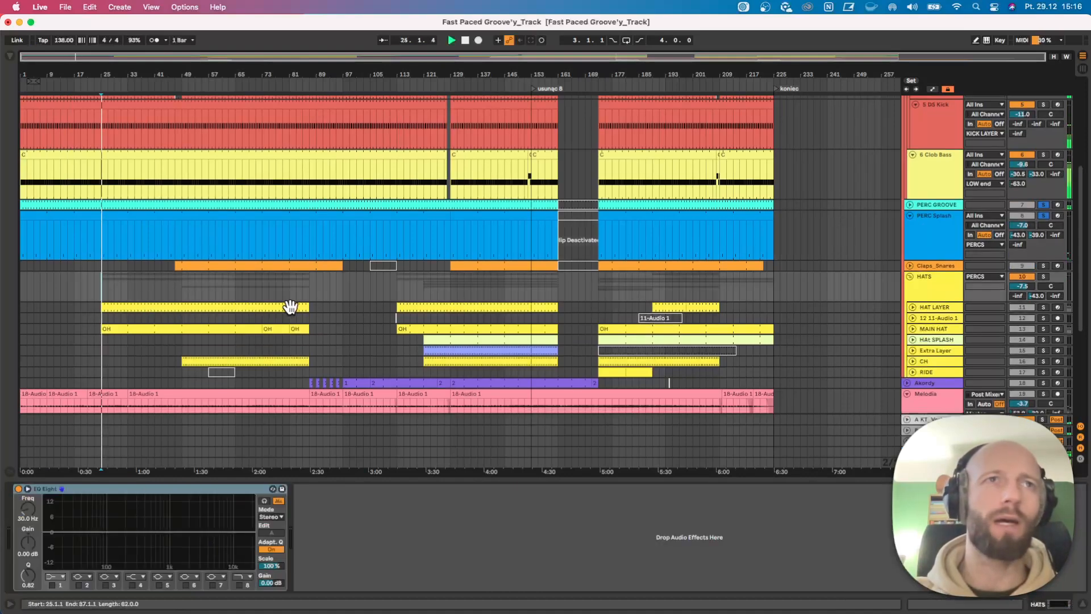
scroll(990, 307, "down", 2)
left_click(1042, 260)
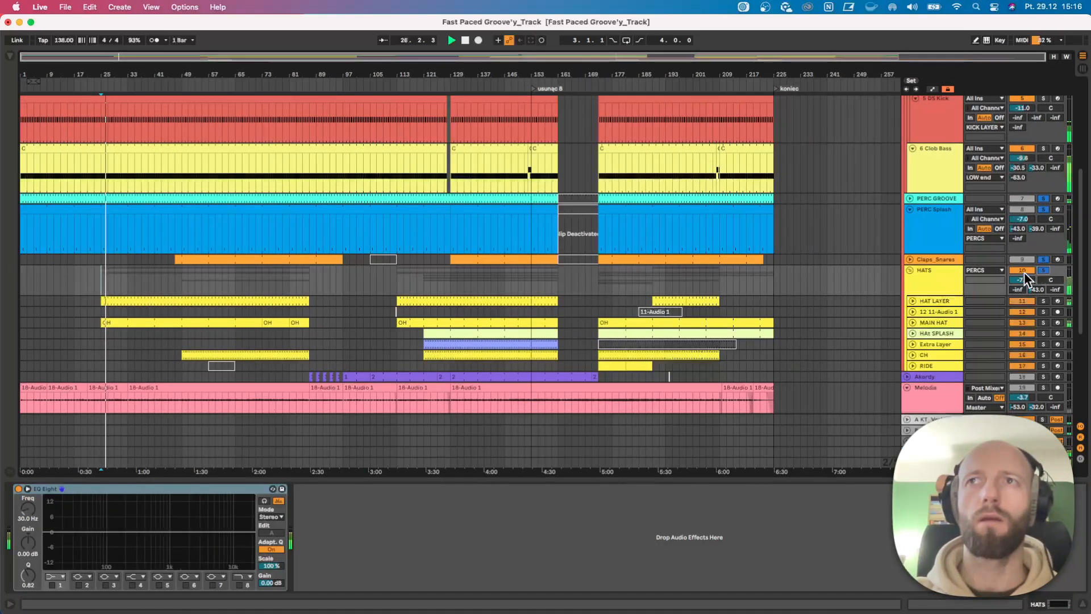
left_click(1041, 269)
Audition the MAIN HAT track on its own, followed by HAT LAYER, within the HATS group.
scroll(705, 302, "down", 5)
left_click(1043, 287)
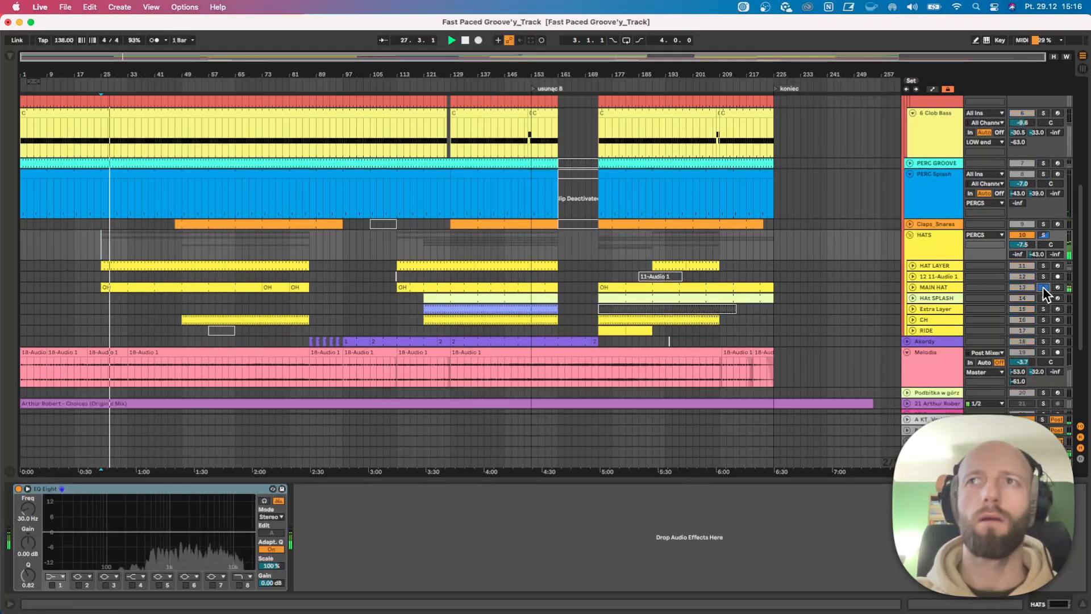
left_click(1044, 266)
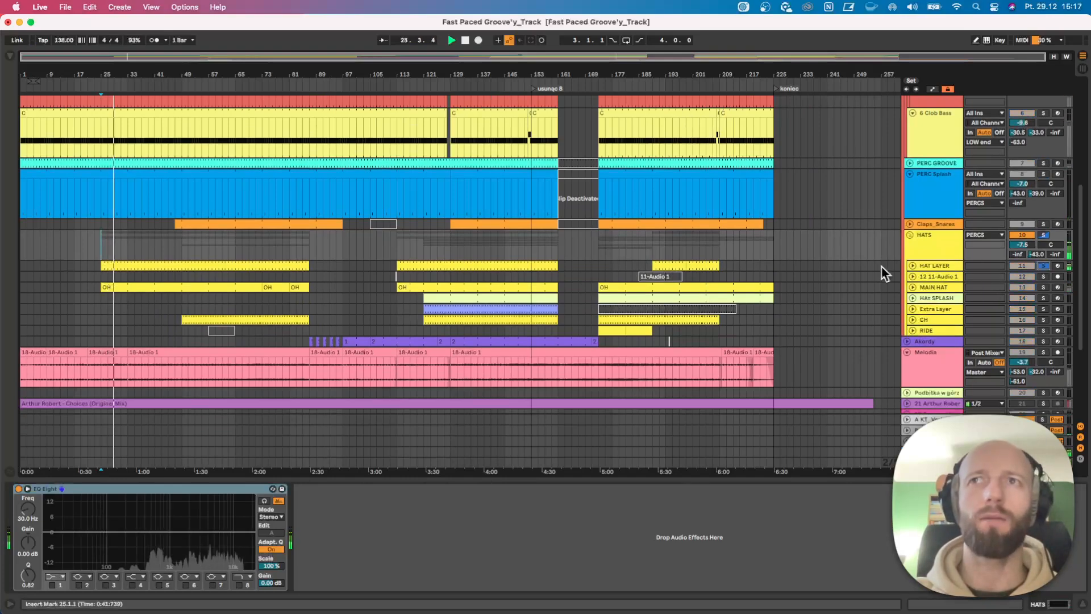
Open the first HAT LAYER clip, unfold the track and play the clip from bar 25.
left_click(926, 264)
left_click(227, 264)
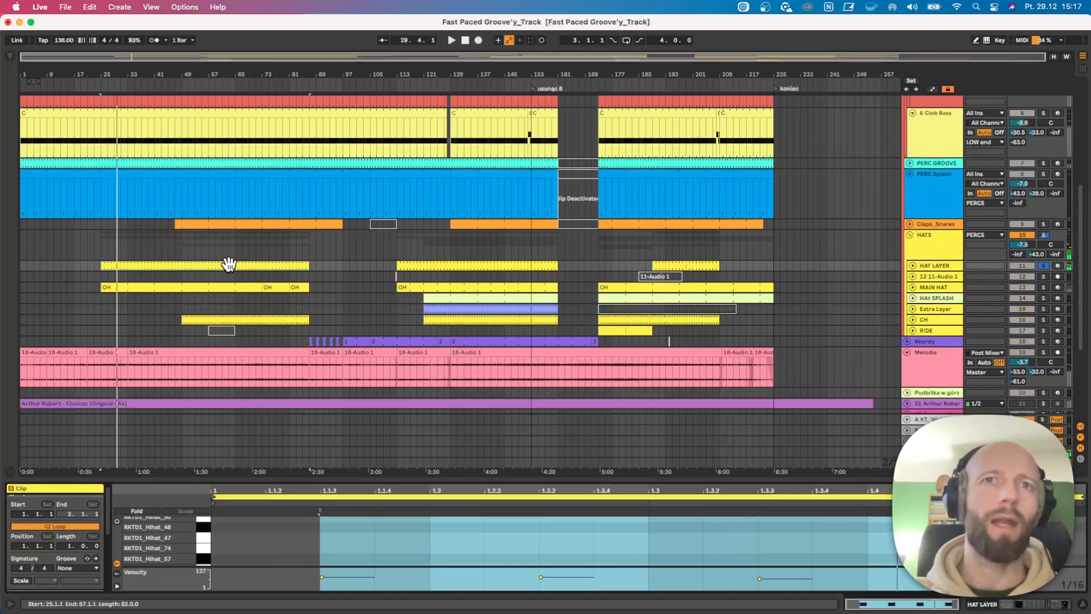
left_click(912, 266)
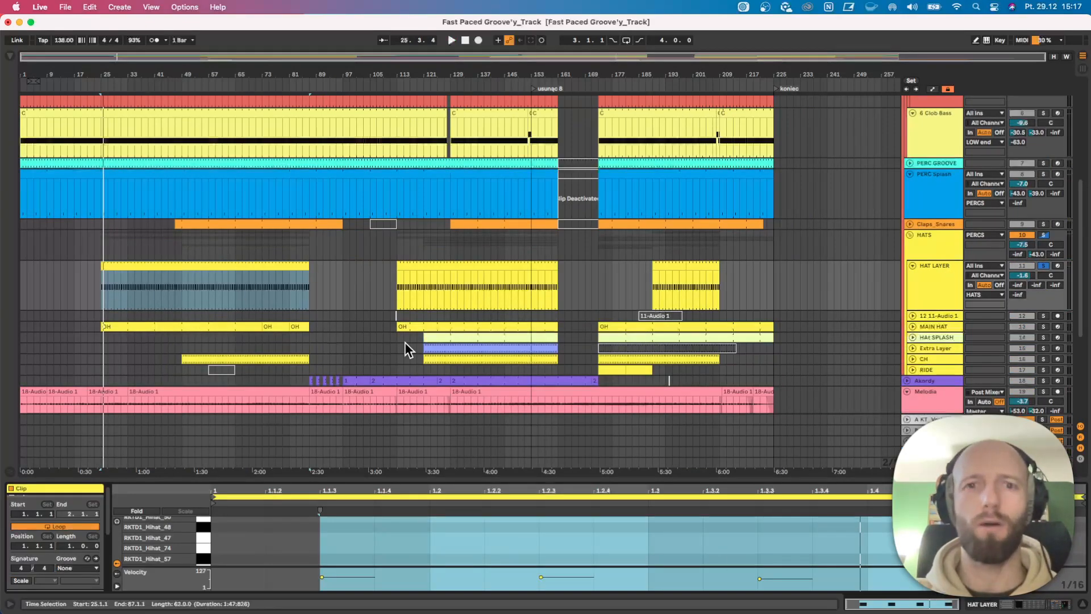
scroll(404, 342, "down", 1)
key("space")
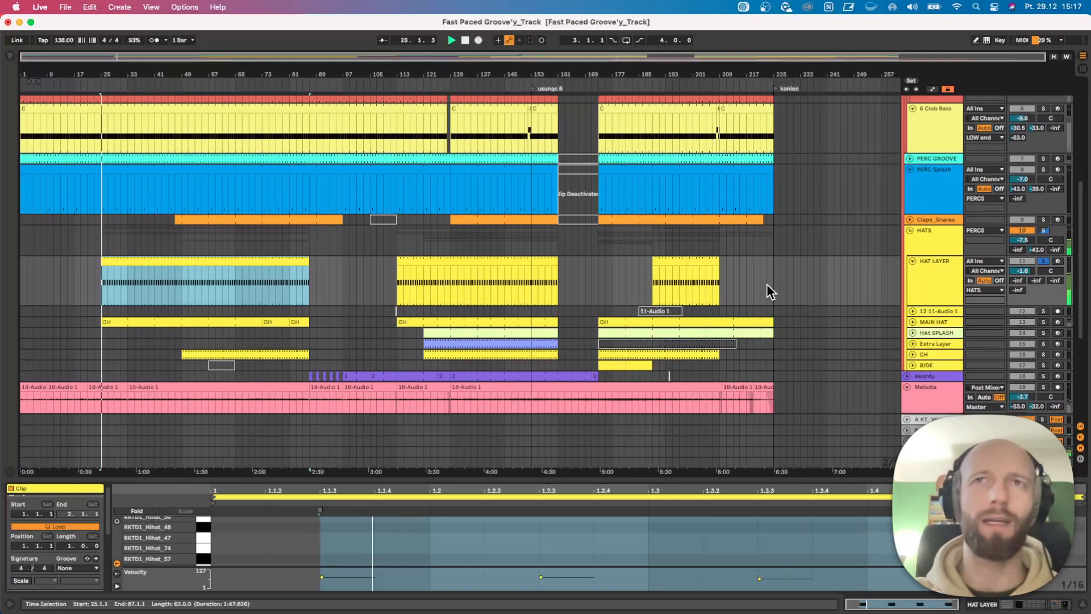
Collapse the ValhallaSupermassive device in the HAT LAYER chain and take the track out of solo.
double_click(943, 275)
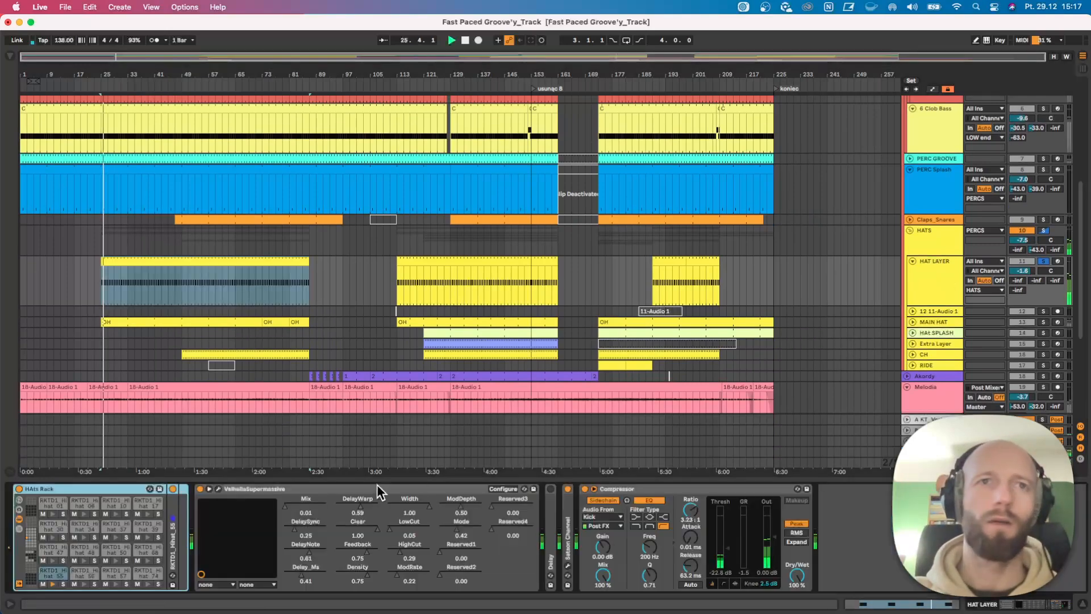
left_click(234, 488)
double_click(234, 489)
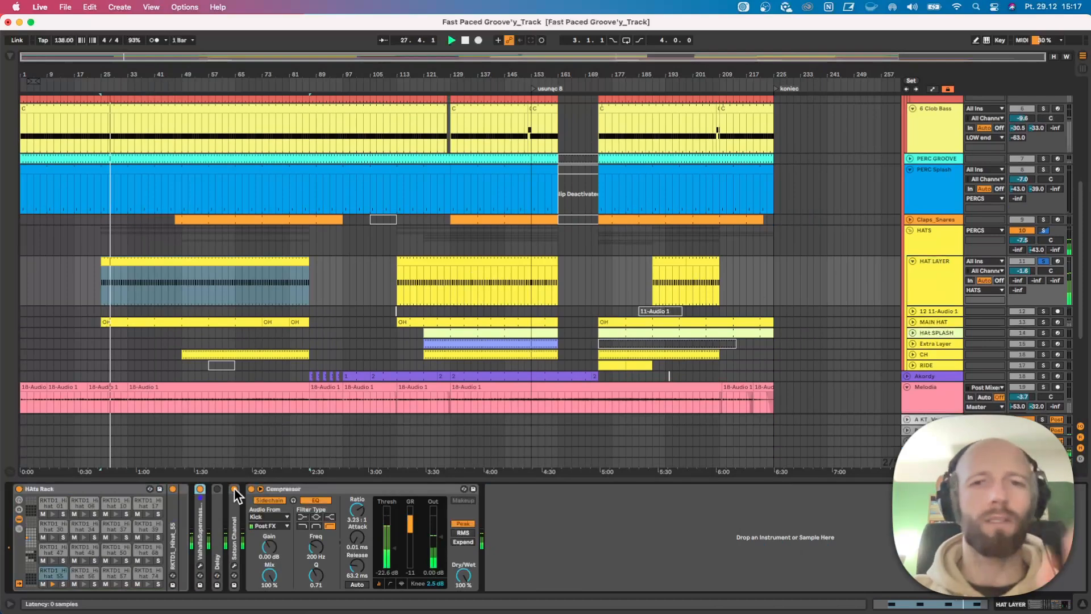
left_click(1043, 261)
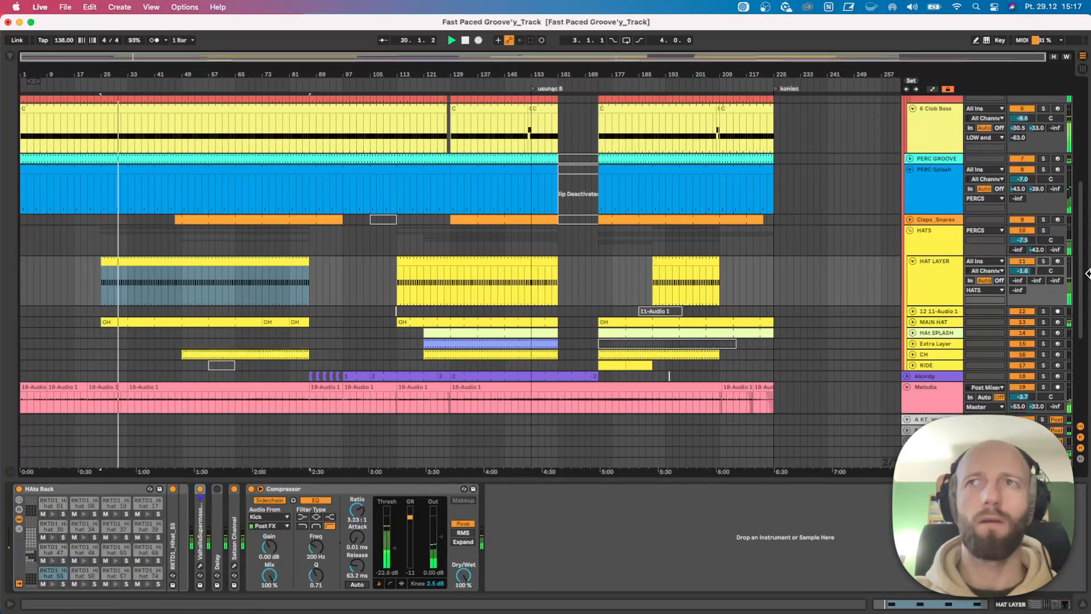
Play from bar 1 with the Chia vinyl crackle track soloed and open its sample clip.
key("space")
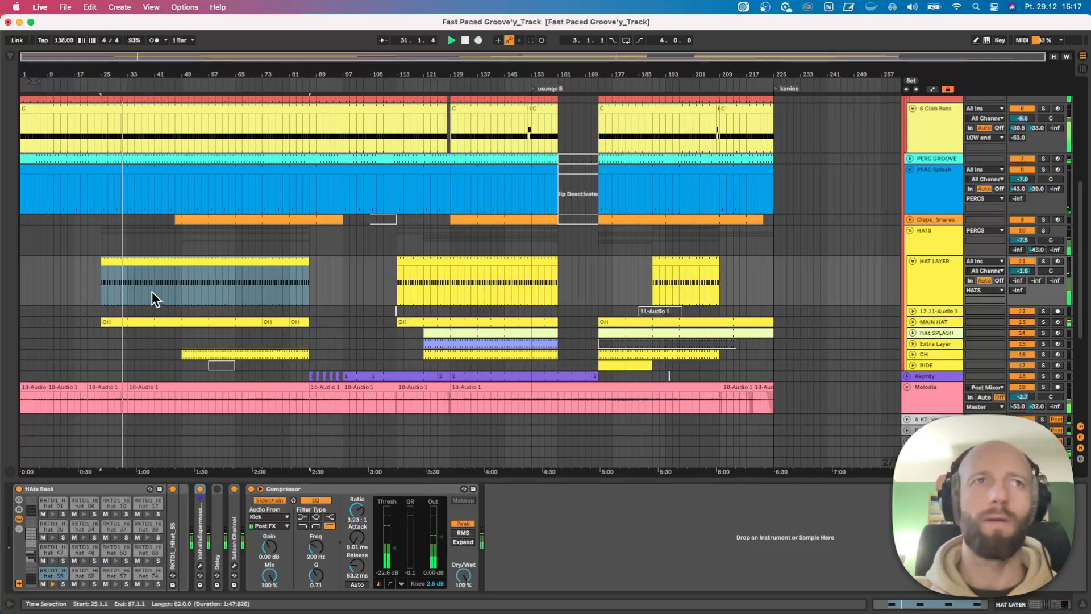
left_click(20, 272)
scroll(81, 318, "down", 5)
key("space")
left_click(1043, 371)
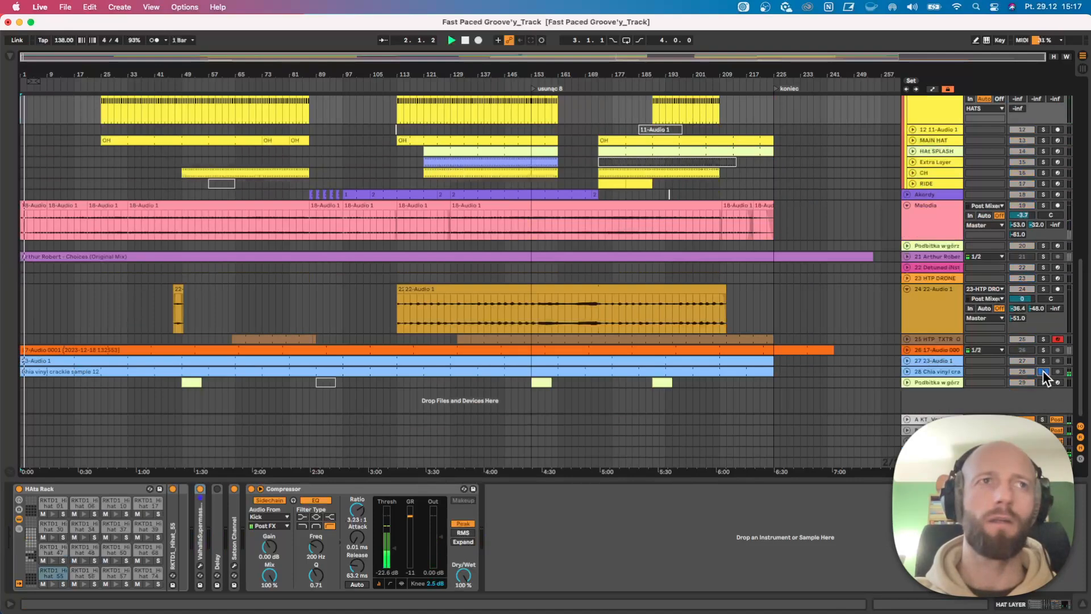
left_click(708, 372)
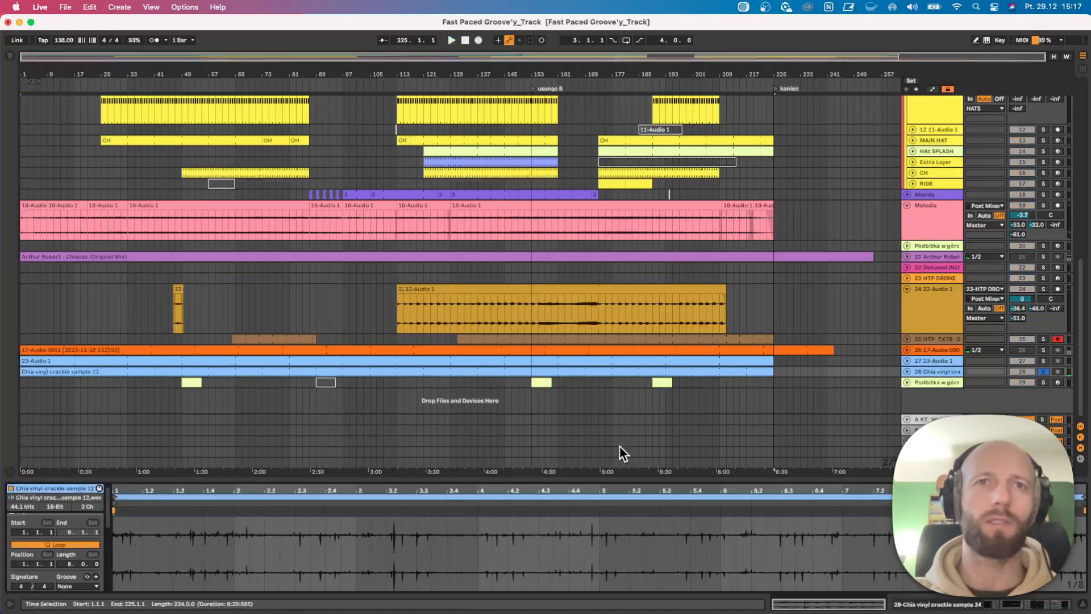
Audition the 23-Audio 1 track soloed from bar 1 and clear the solo.
key("space")
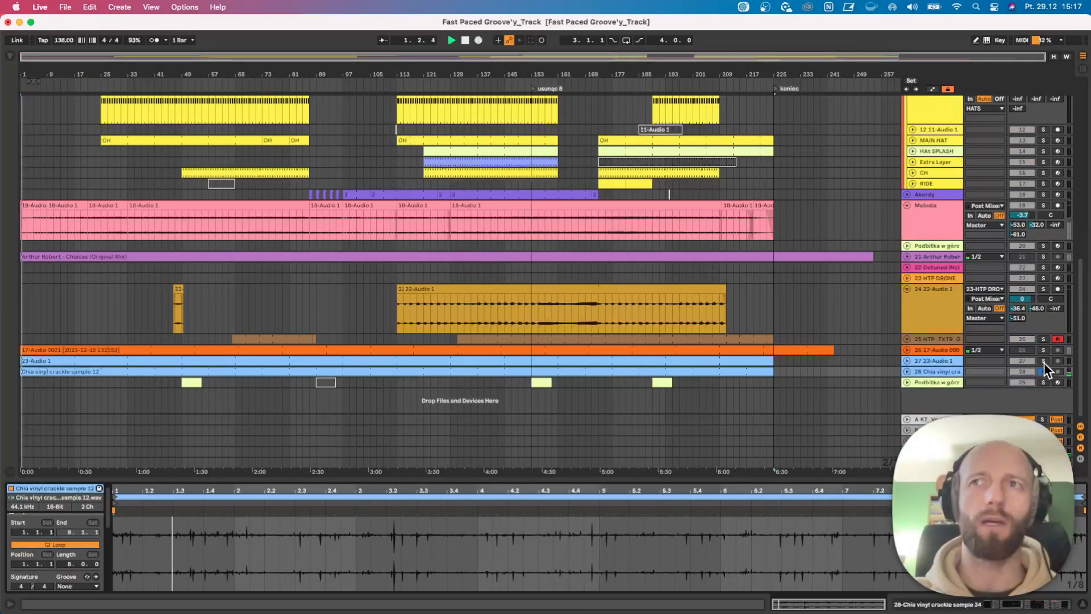
left_click(1043, 360)
left_click(1042, 360)
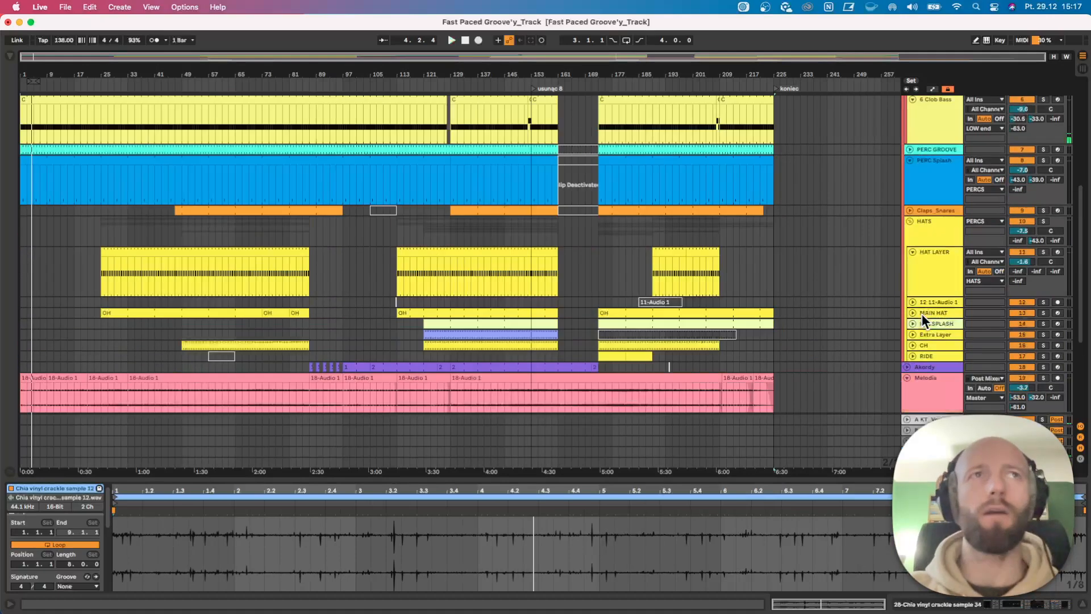
Play the first HAT LAYER clip from bar 25, switching the track's solo on and off to compare.
scroll(925, 317, "up", 5)
left_click(127, 253)
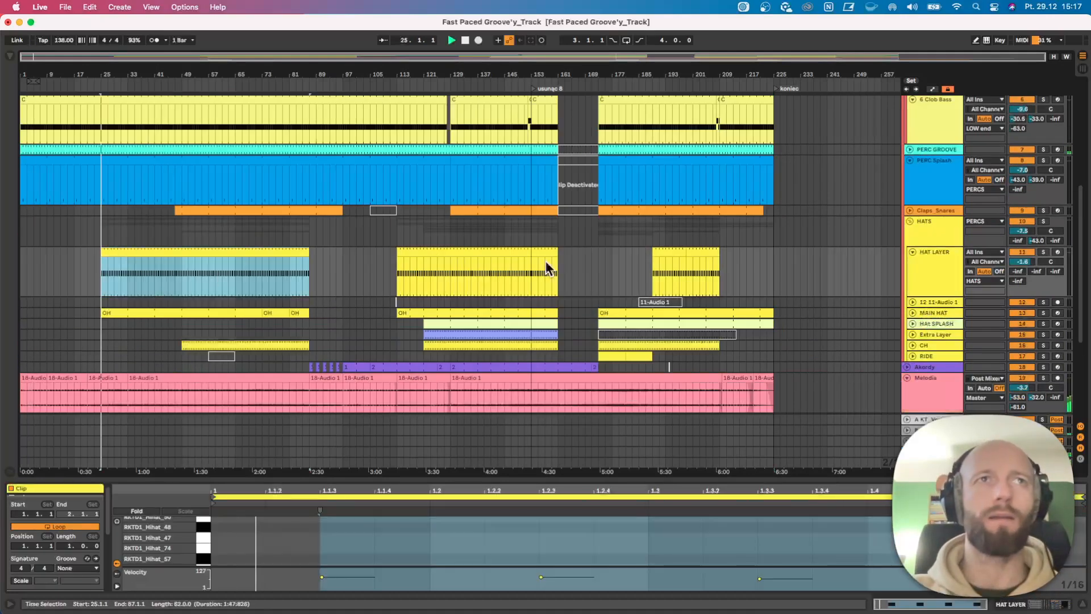
left_click(1044, 252)
left_click(1044, 252)
key("space")
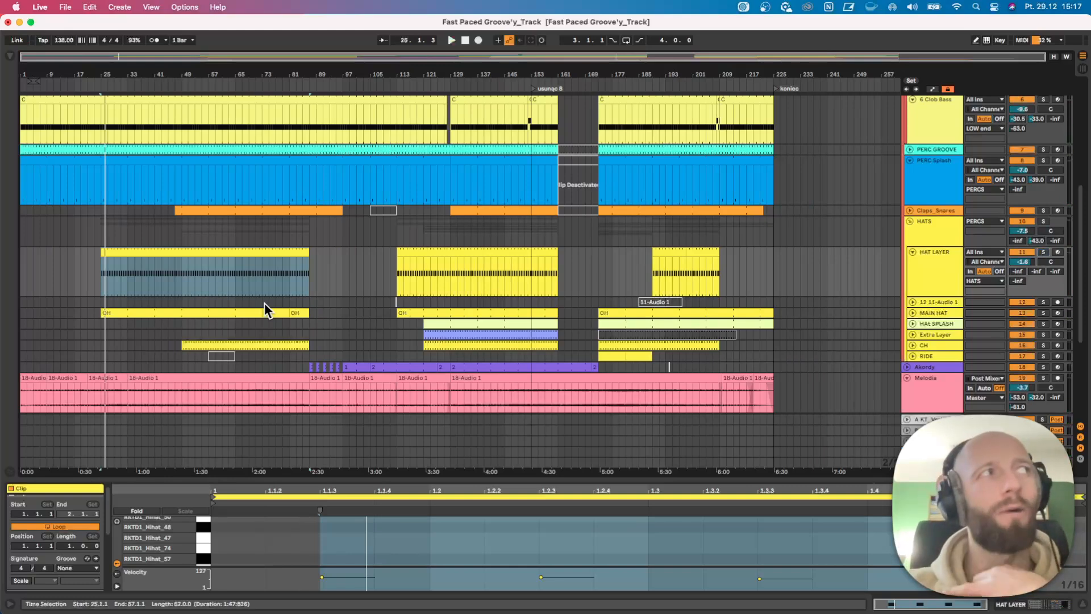
Increase the height of the Melodia track and play its first clip from bar 1.
scroll(236, 324, "down", 2)
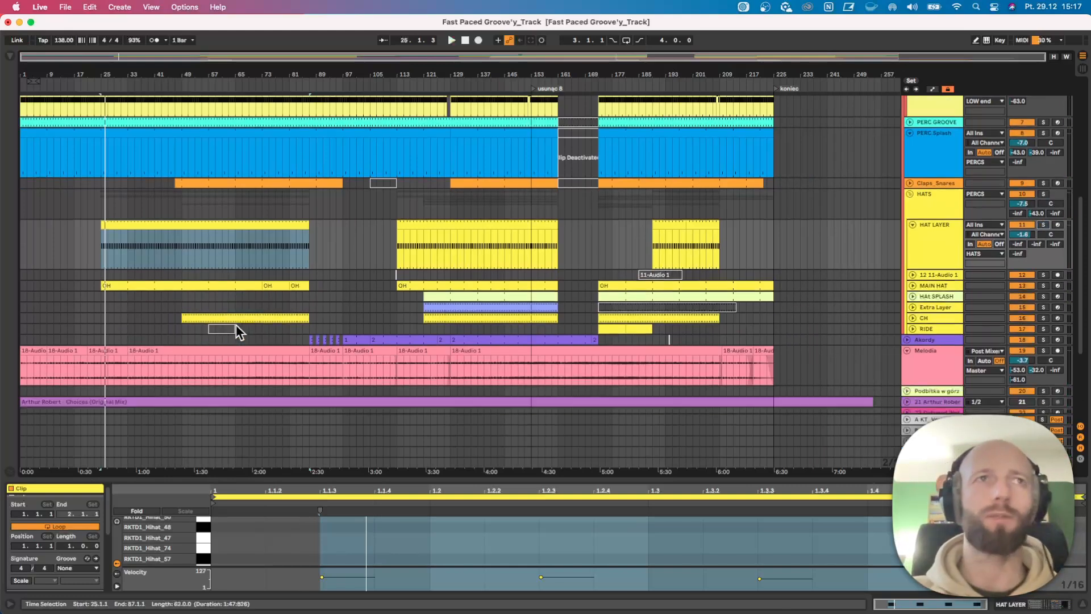
left_click(28, 349)
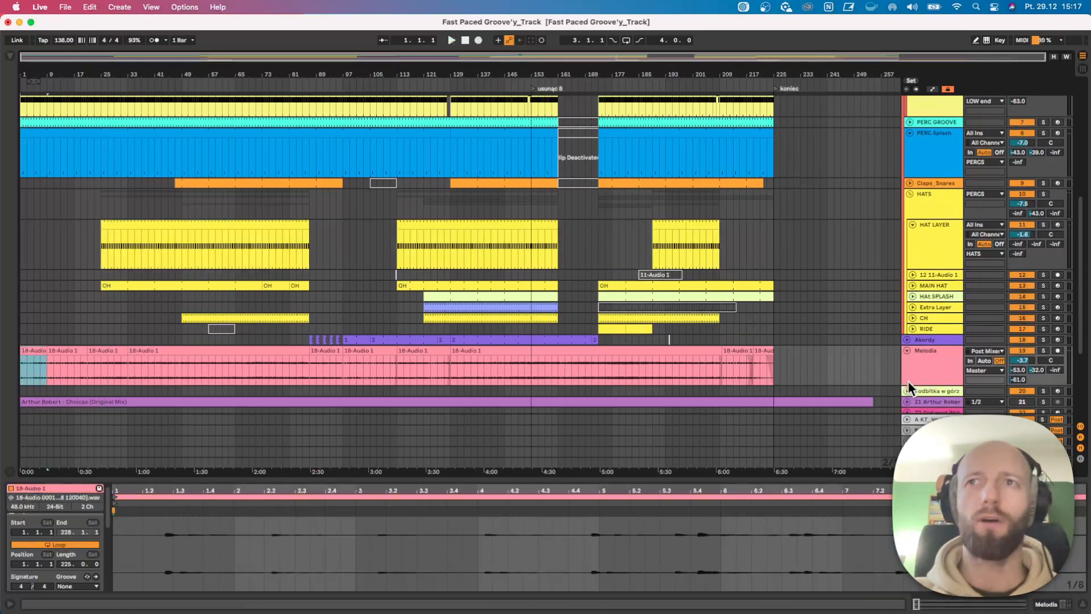
left_click_drag(914, 386, 913, 443)
scroll(635, 341, "down", 3)
key("space")
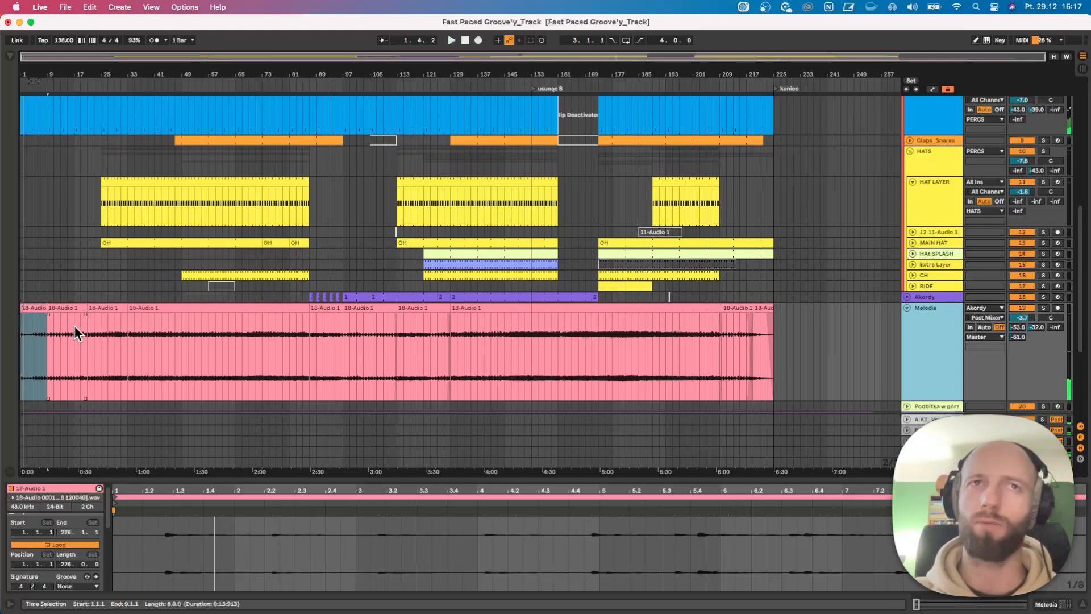
Select the Melodia clip at bar 33 and expand the MDD SNAKE device on the Akordy track.
left_click(206, 313)
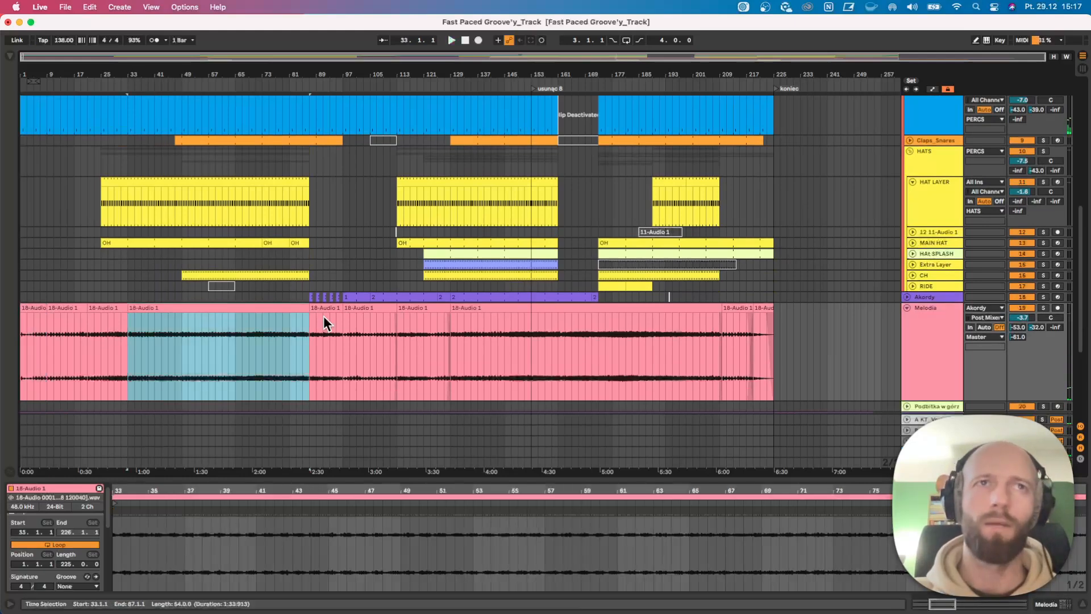
left_click(929, 294)
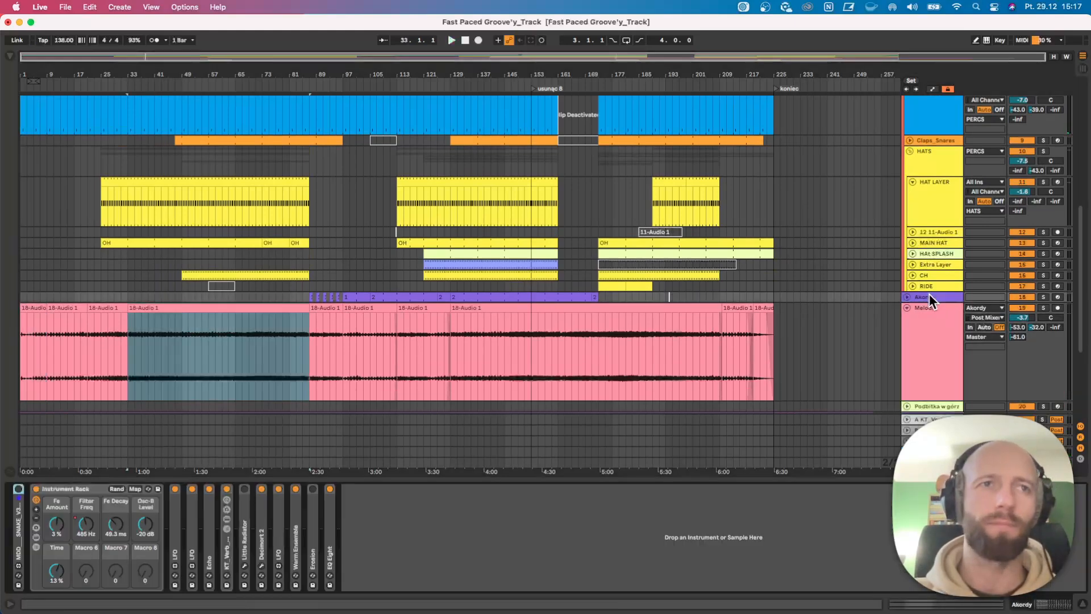
double_click(22, 535)
Play the middle of the Melodia clip soloed, clear the solo and show the Podbitka w górz track's device chain.
left_click(231, 348)
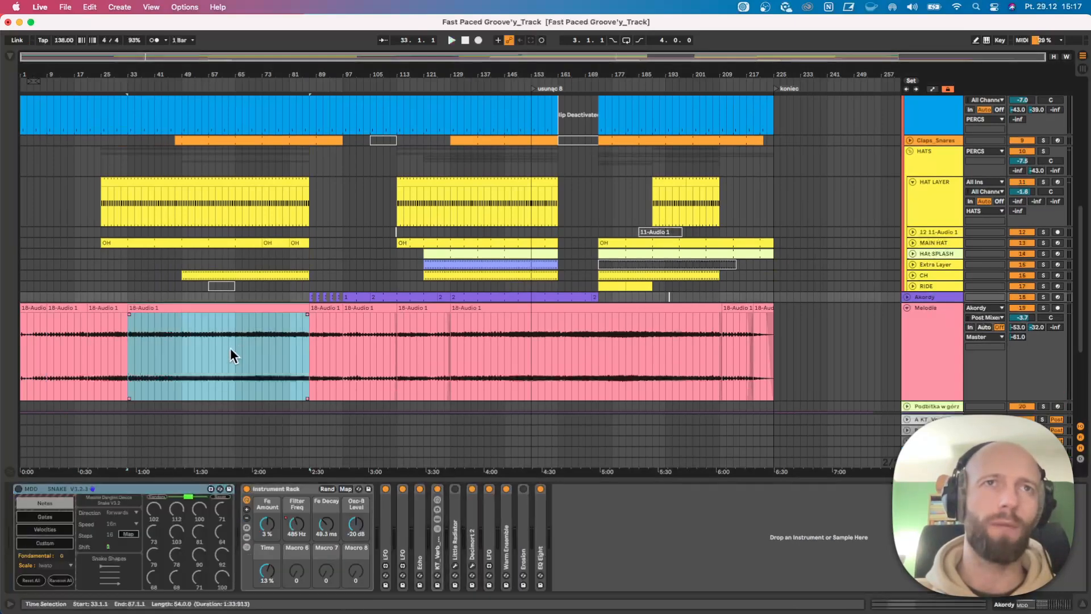
key("space")
left_click(1043, 307)
left_click(1043, 307)
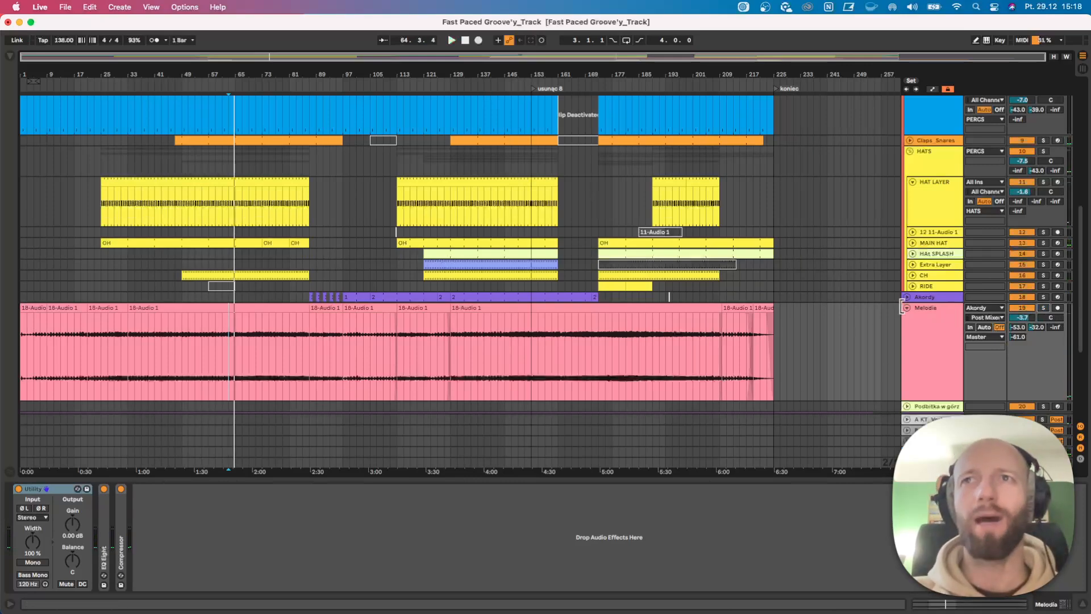
left_click(945, 402)
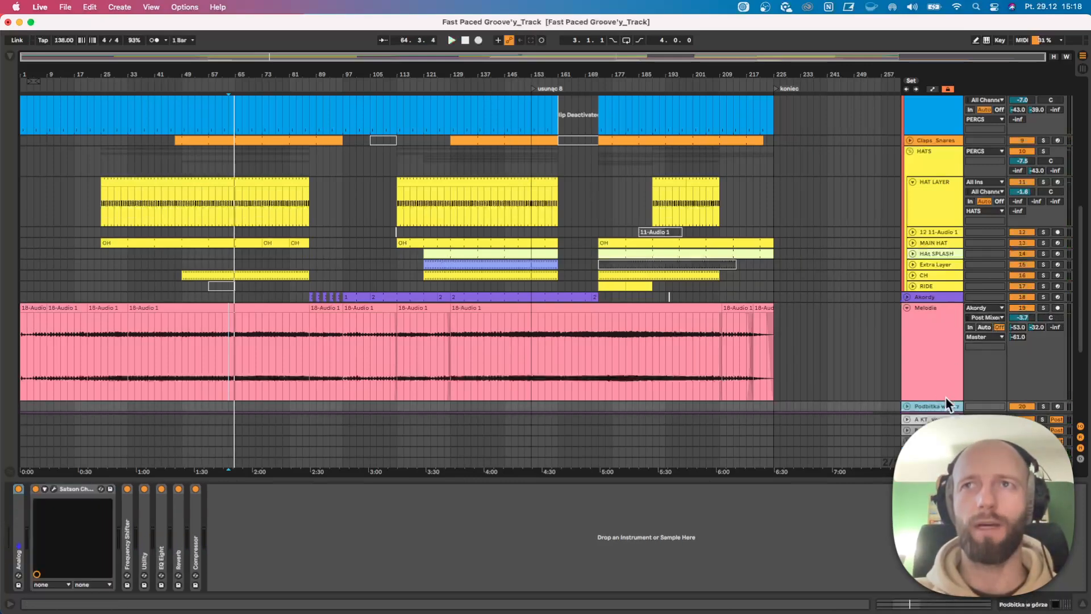
Reduce the height of the Melodia track so that the tracks below it fit in the arrangement.
left_click_drag(946, 398, 946, 352)
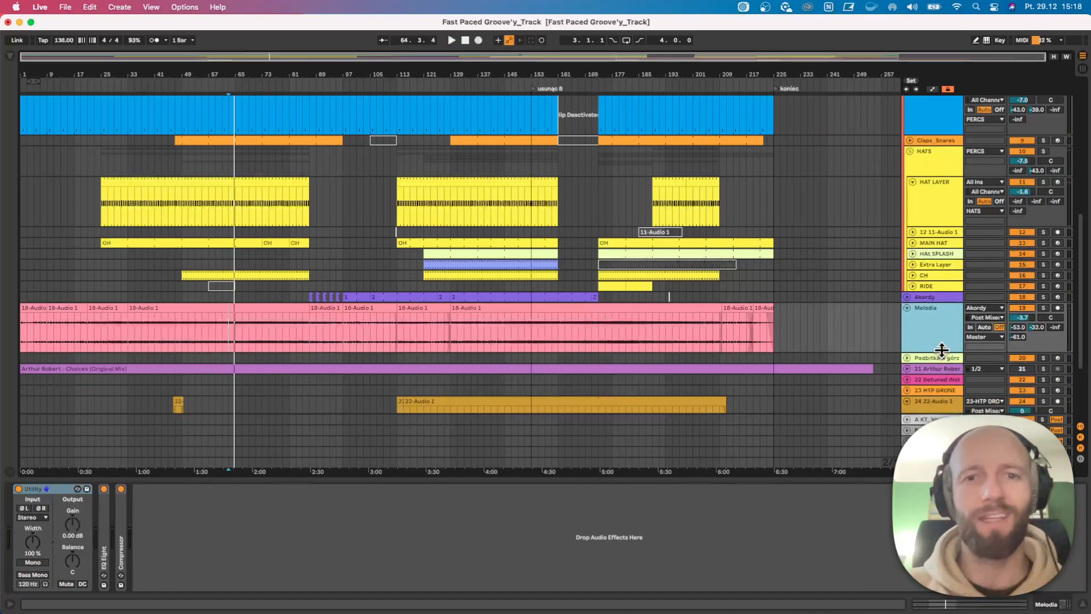
scroll(917, 353, "down", 1)
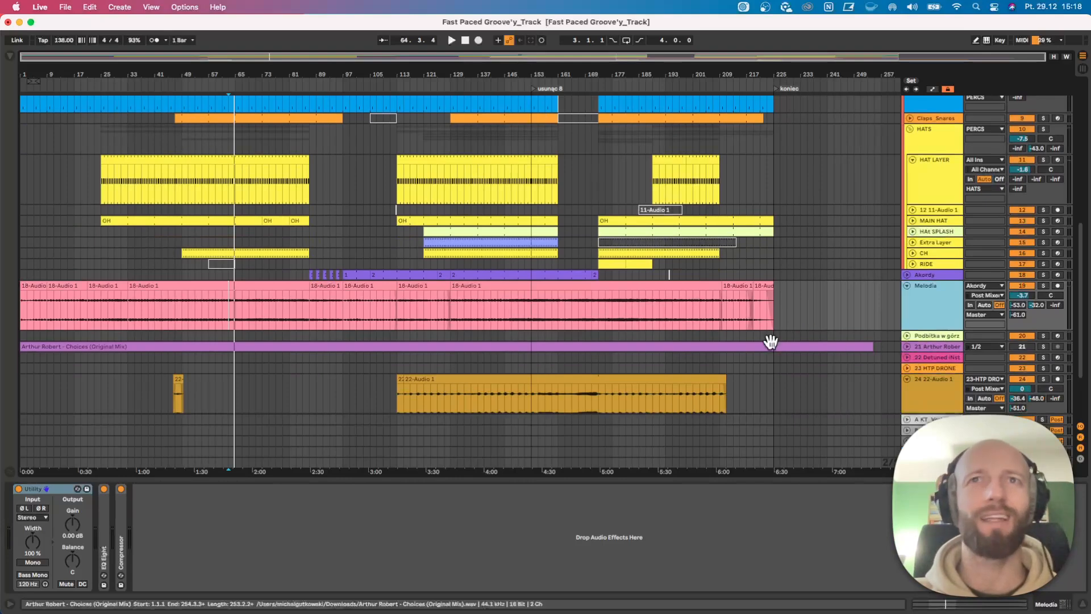
left_click_drag(931, 329, 916, 313)
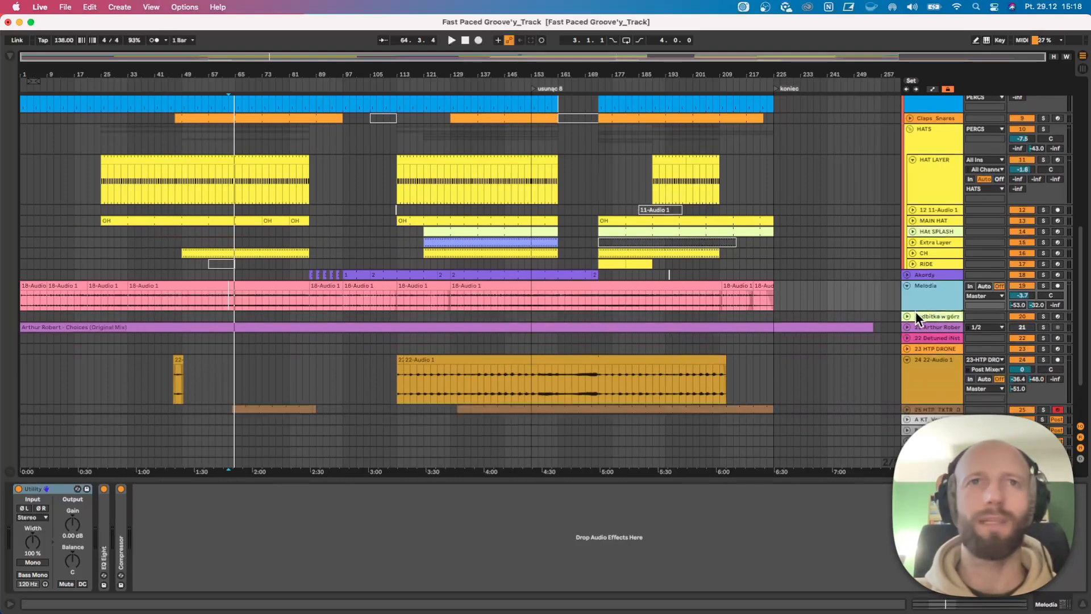
Play the arrangement from bar 9 and look over the low end, percussion and hat tracks.
left_click(255, 302)
left_click(85, 233)
scroll(85, 234, "up", 5)
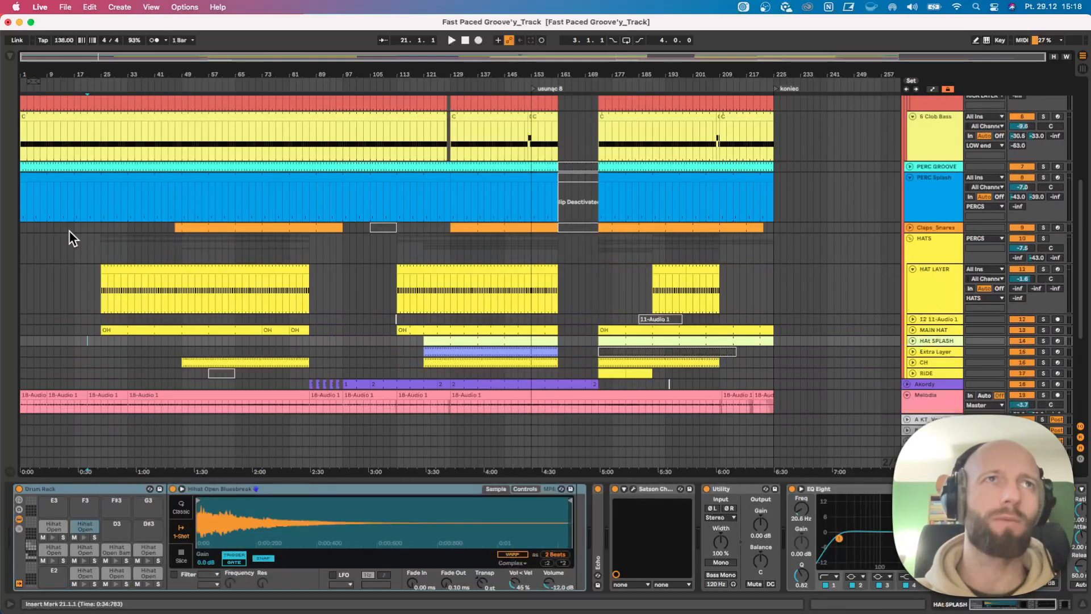
left_click(47, 244)
key("space")
scroll(61, 269, "up", 8)
scroll(62, 278, "down", 3)
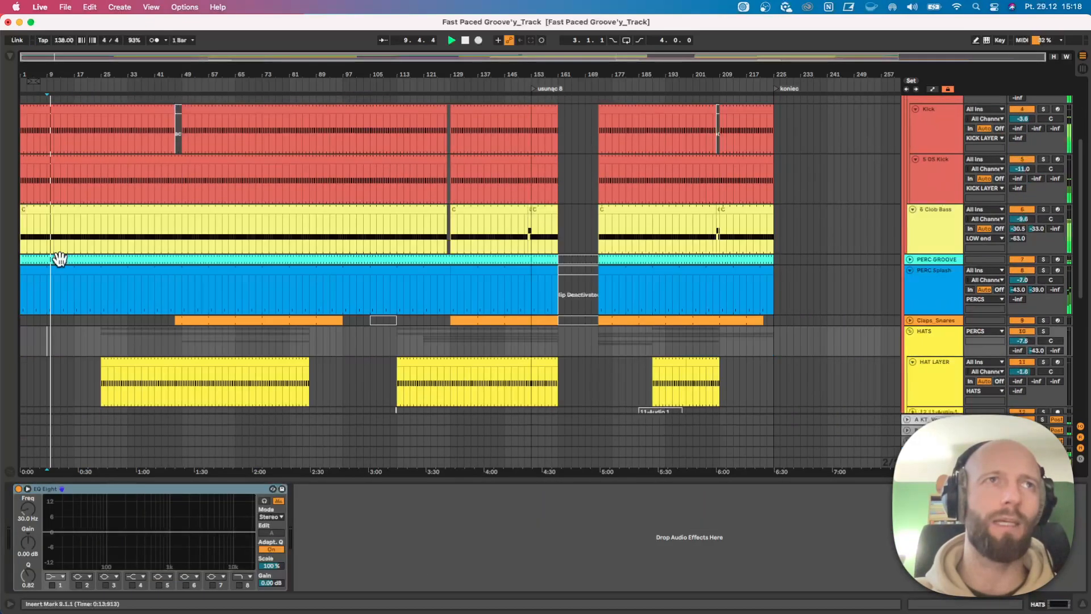
scroll(51, 313, "down", 8)
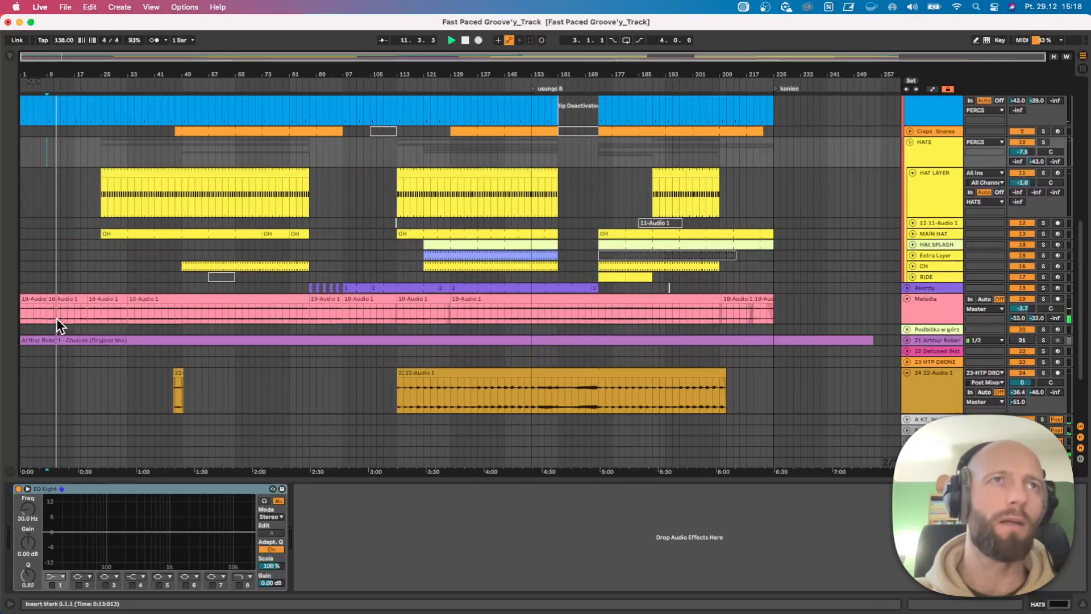
Continue playback from the start of the first HAT LAYER clip at bar 25, and again from bar 43.
left_click(100, 199)
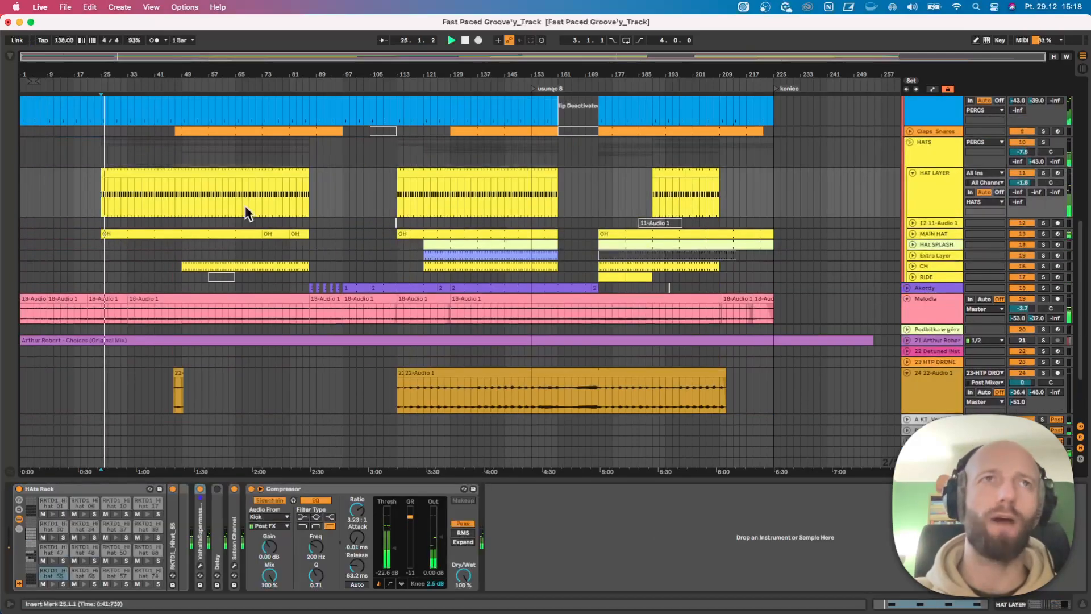
scroll(159, 152, "up", 10)
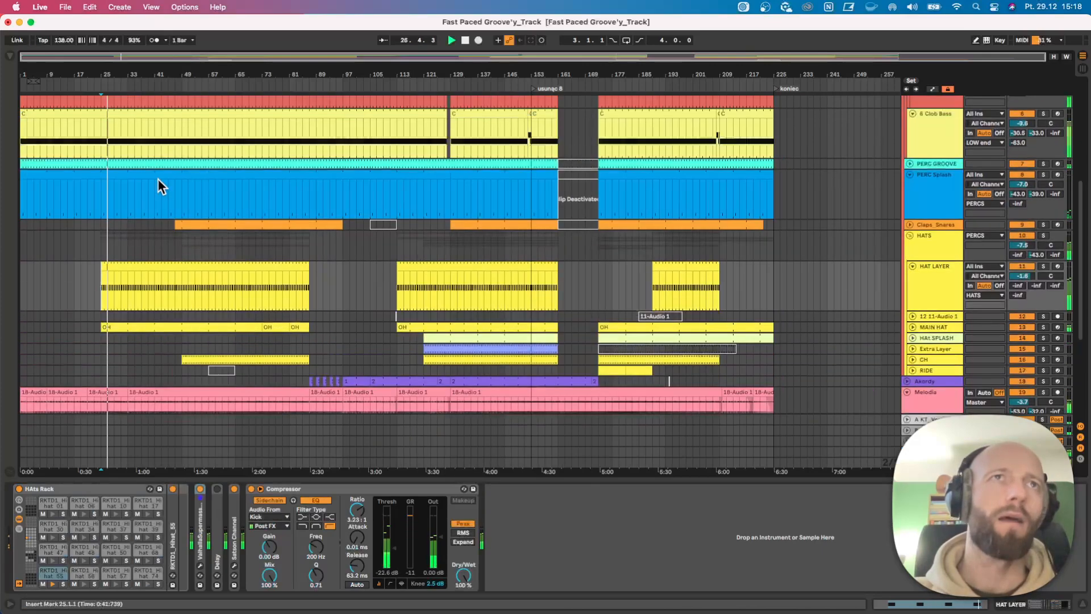
left_click(159, 234)
Add a locator at about bar 49, where the closed hat clip begins, and name it CH.
scroll(159, 234, "down", 1)
left_click_drag(169, 78, 179, 83)
right_click(192, 86)
left_click(205, 112)
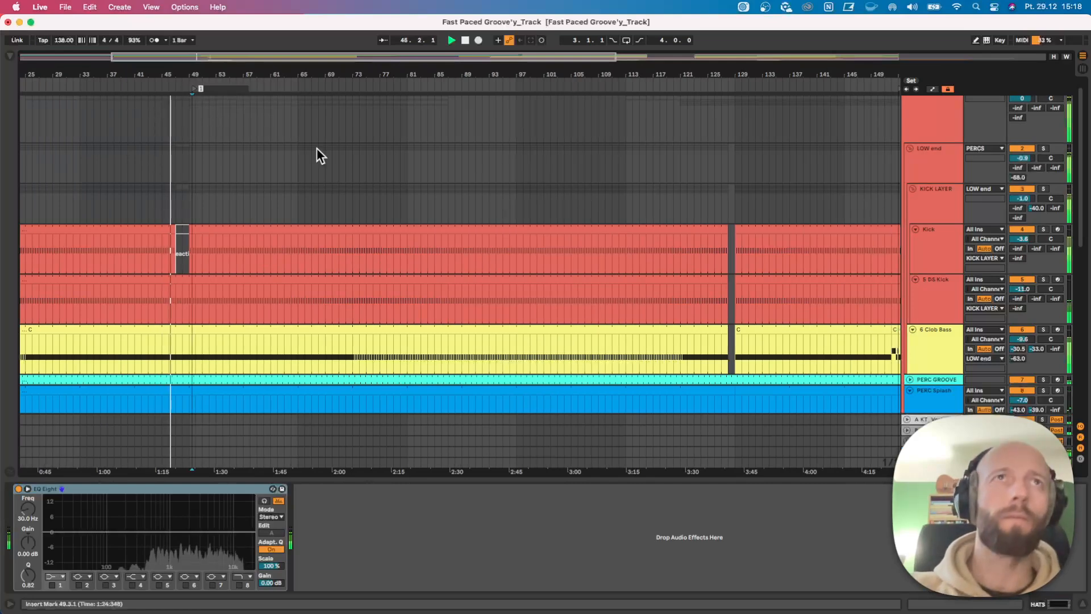
right_click(192, 88)
left_click(205, 105)
type("CH")
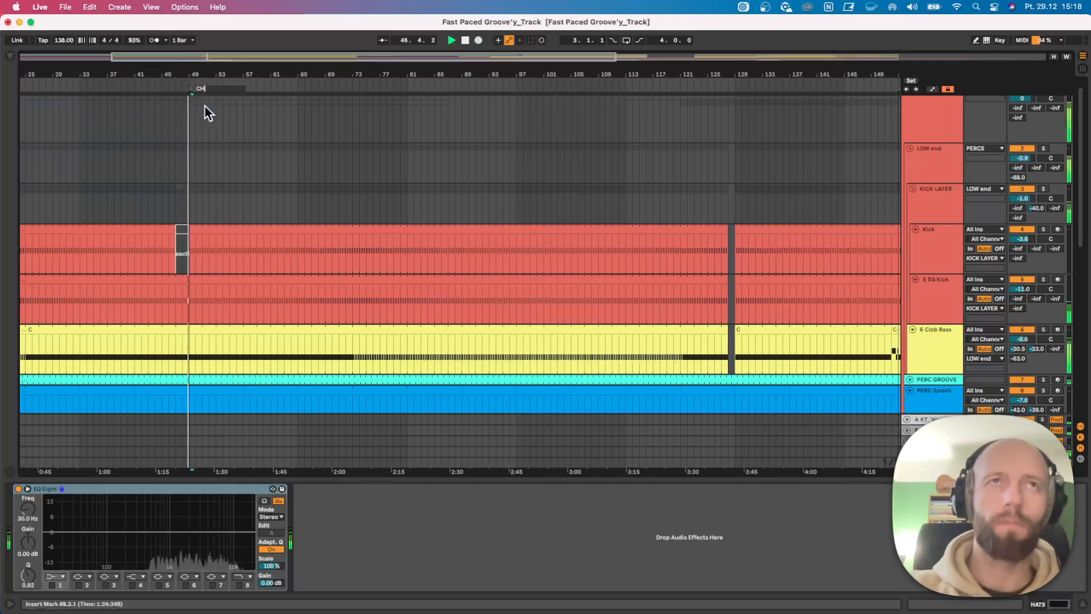
key("Return")
Audition the CH track in solo with its device chain shown, and clear the solo.
scroll(279, 244, "down", 6)
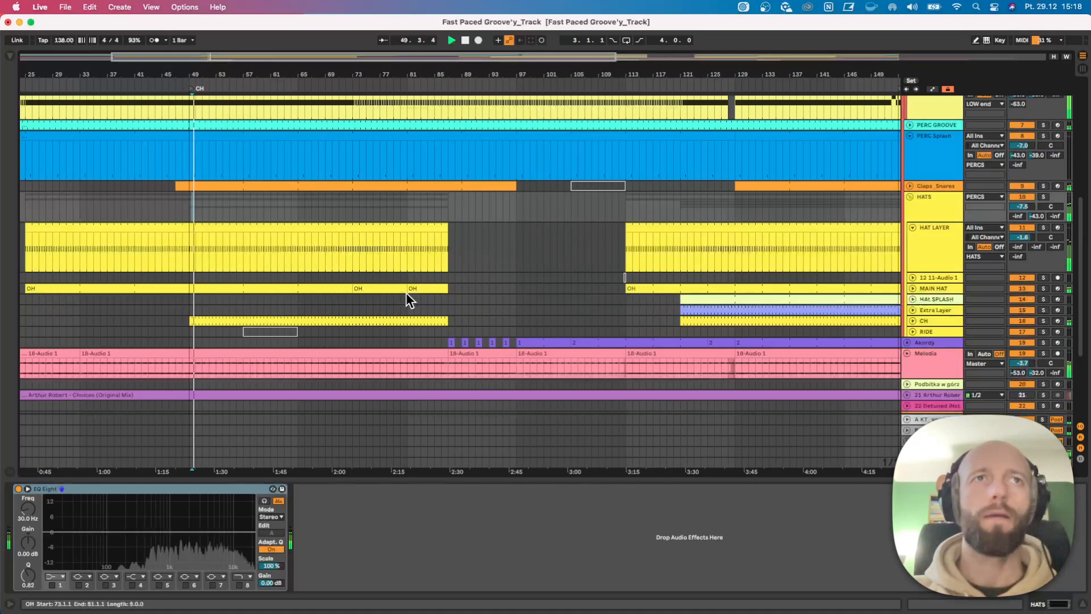
left_click(1043, 321)
left_click(931, 319)
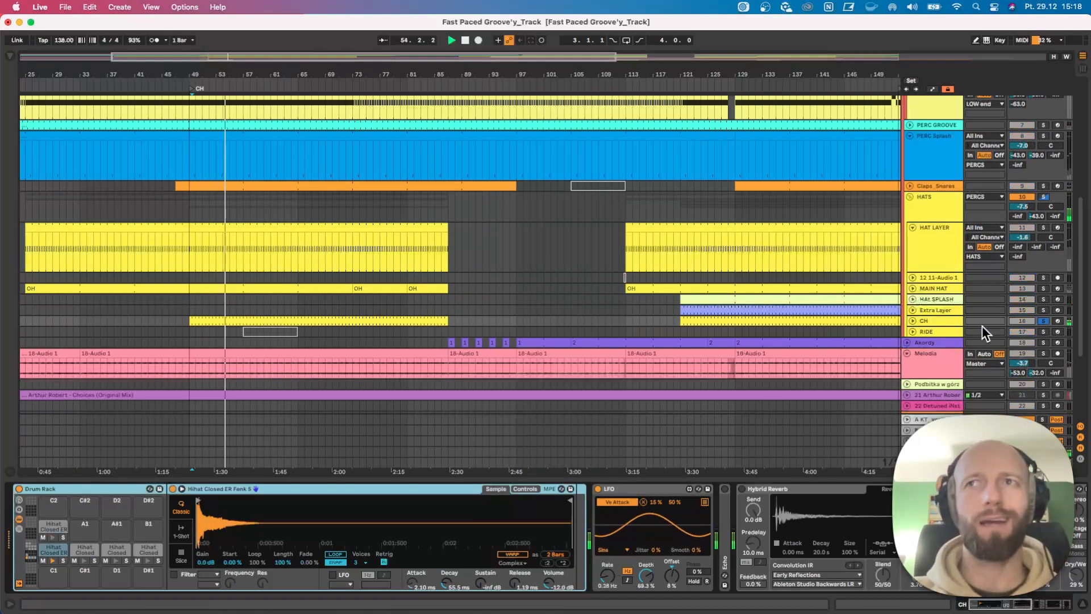
left_click(1044, 321)
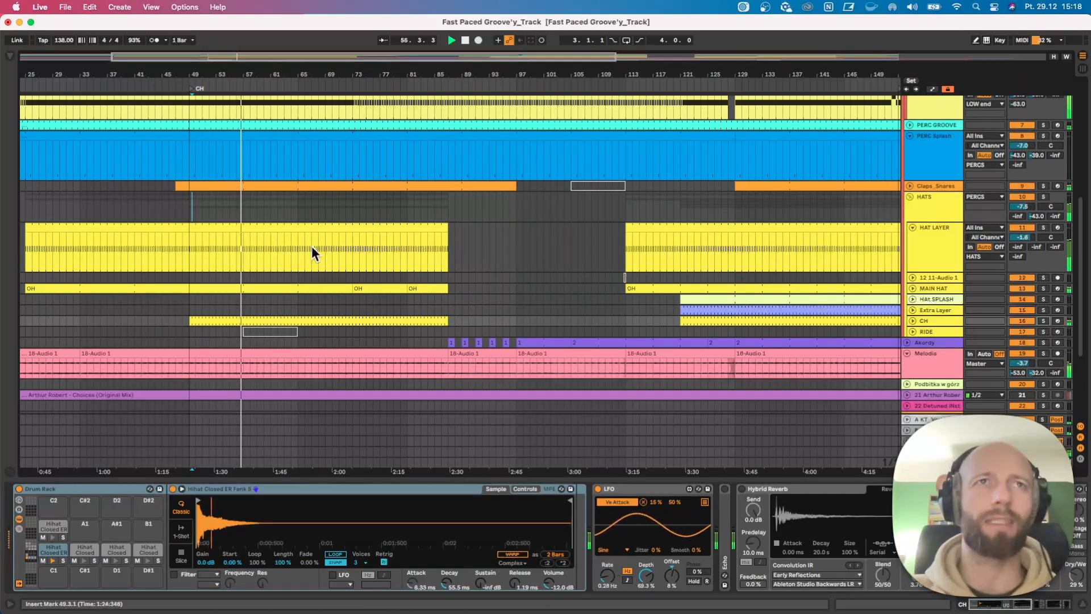
Unfold the Claps_Snares track and play its first clip from bar 49.
left_click(909, 186)
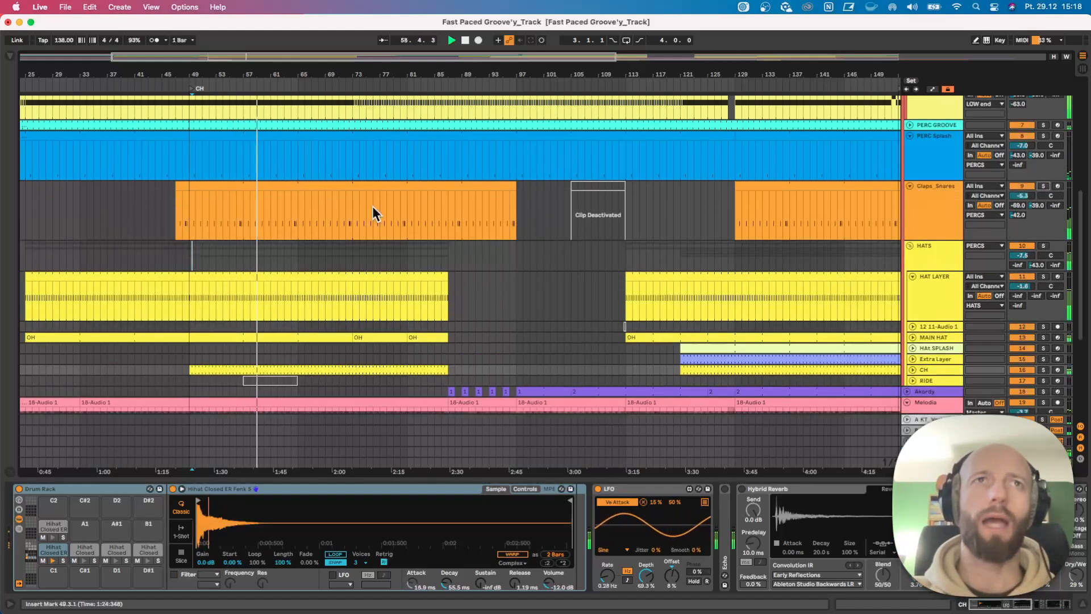
left_click(189, 203)
key("space")
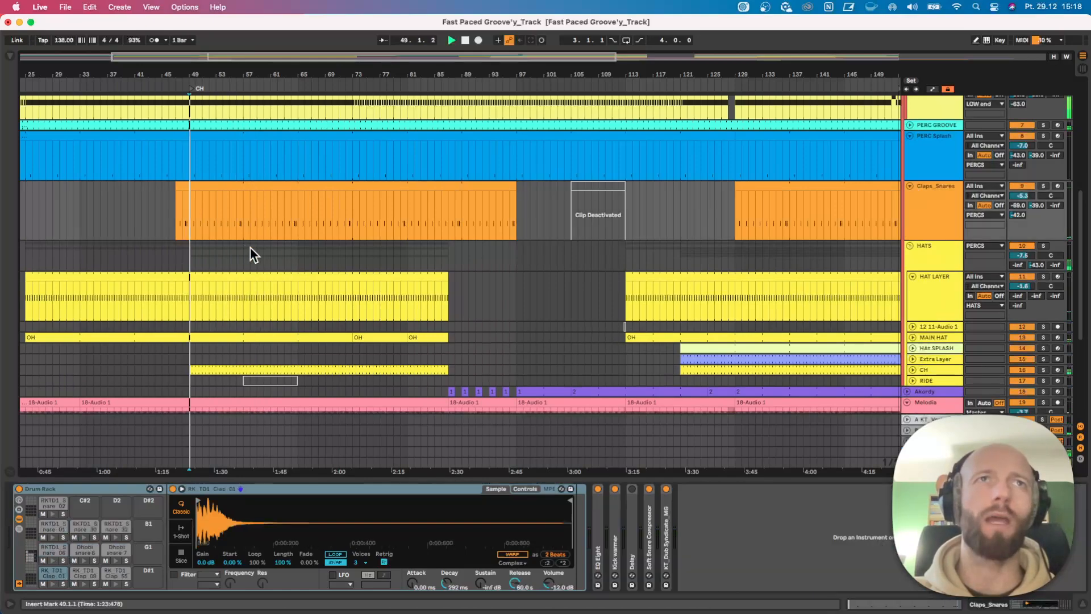
Solo the PERCS group and zoom in on the hat section around bar 49 during playback.
scroll(247, 245, "up", 5)
scroll(1042, 80, "up", 2)
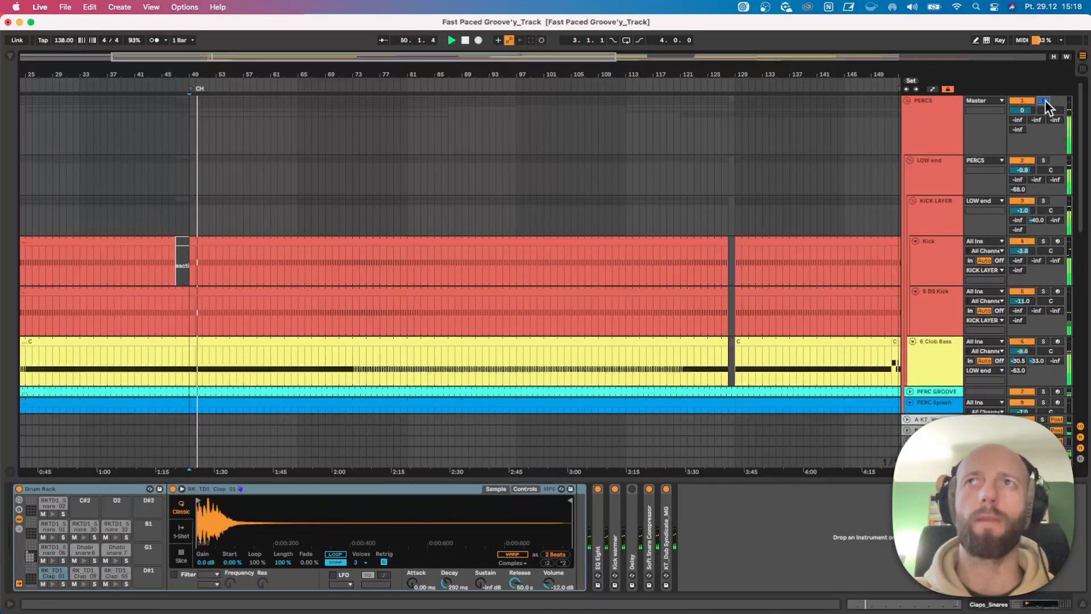
scroll(428, 265, "down", 5)
scroll(368, 300, "down", 4)
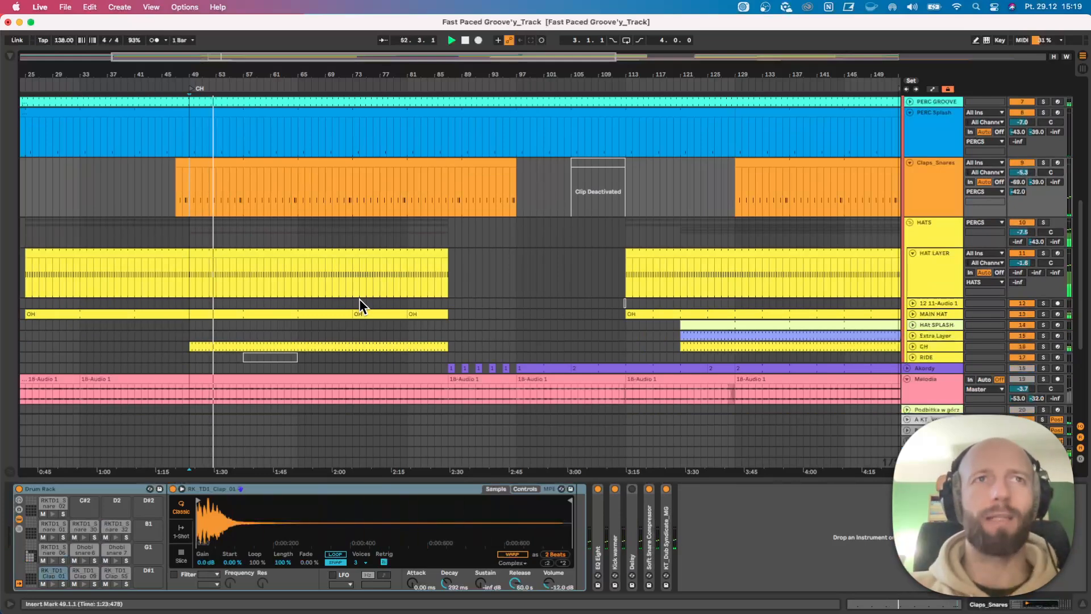
left_click_drag(238, 56, 236, 71)
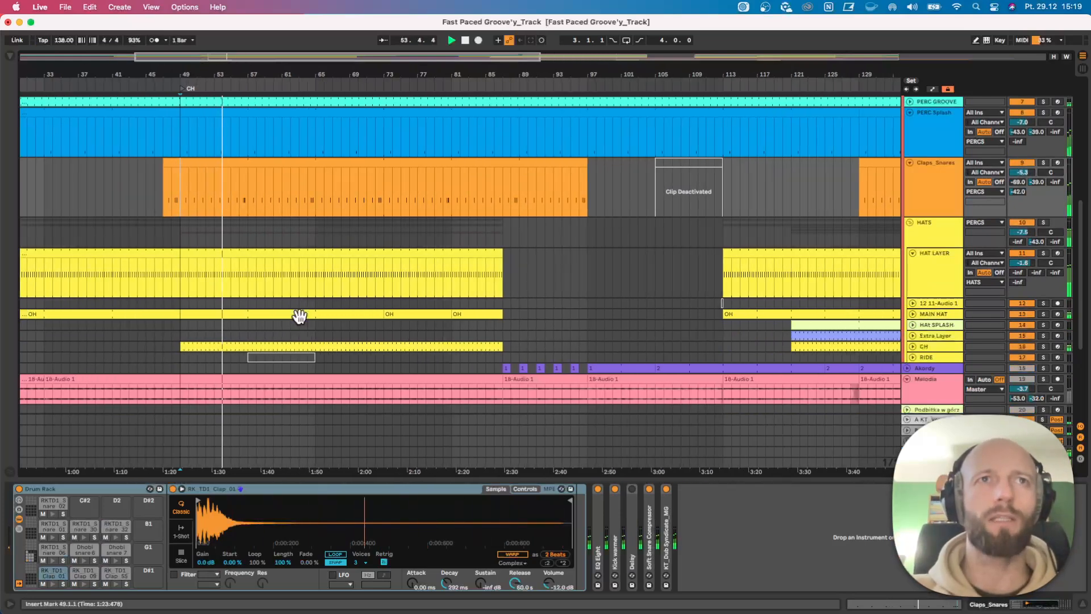
Unfold the MAIN HAT track, play it soloed from bar 49 and open its first OH clip in an enlarged note editor.
left_click(912, 313)
left_click(179, 339)
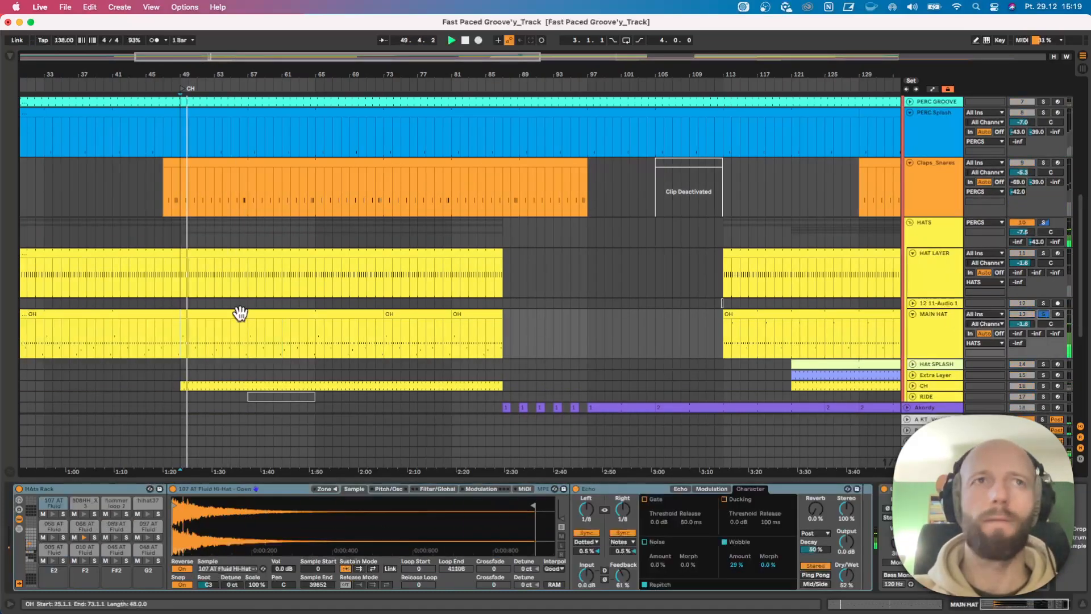
left_click(209, 314)
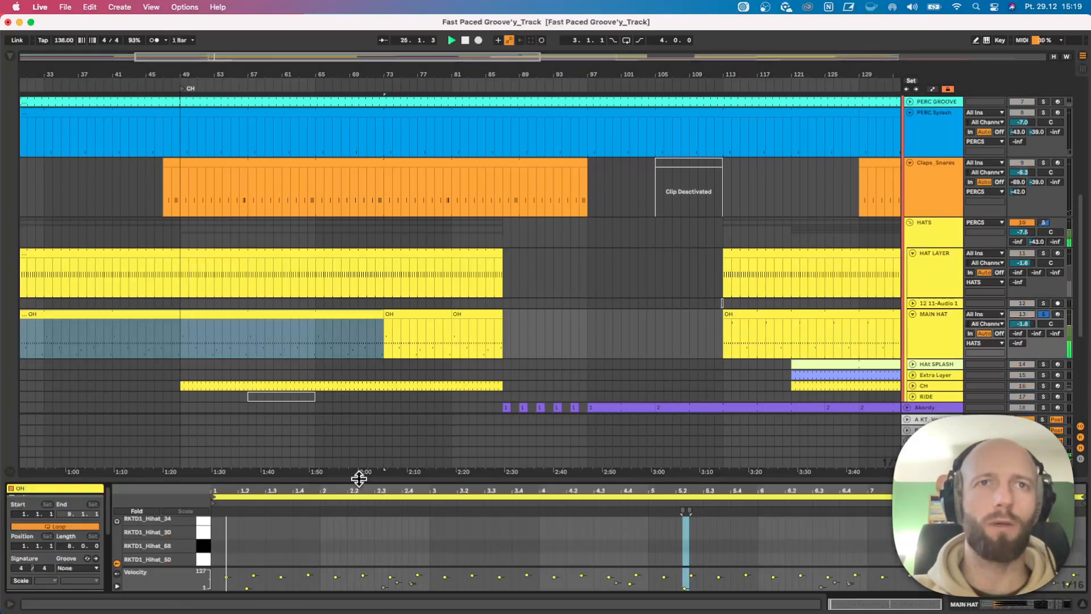
left_click_drag(359, 480, 373, 421)
scroll(256, 517, "down", 5)
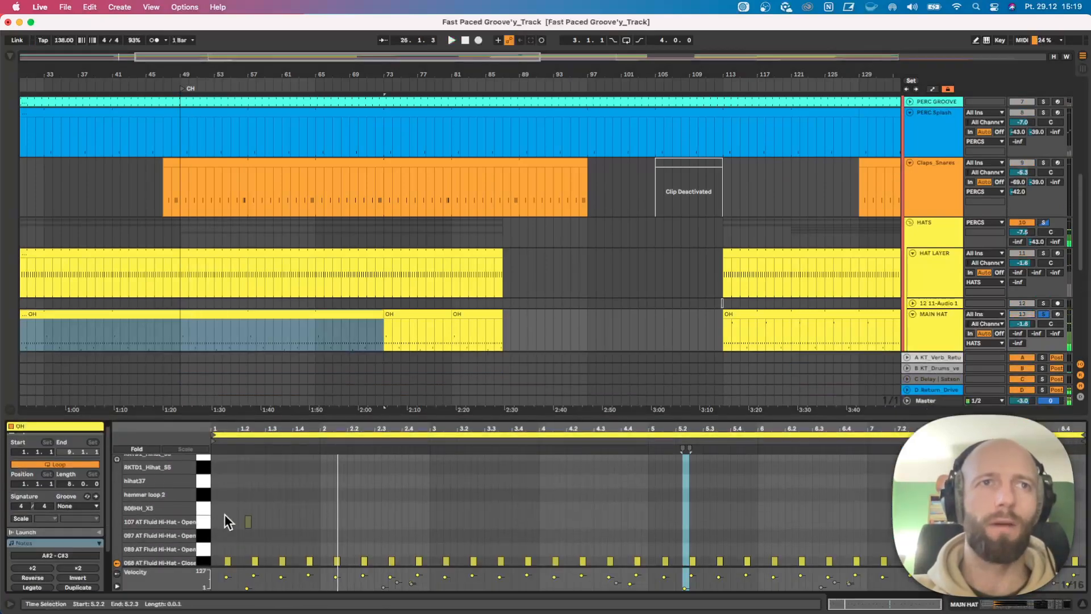
Play the OH clip while examining its hi-hat notes in a taller editor, and select the 048 AT Fluid Hi-Hat note at 6.4.2.
key("space")
scroll(241, 500, "down", 2)
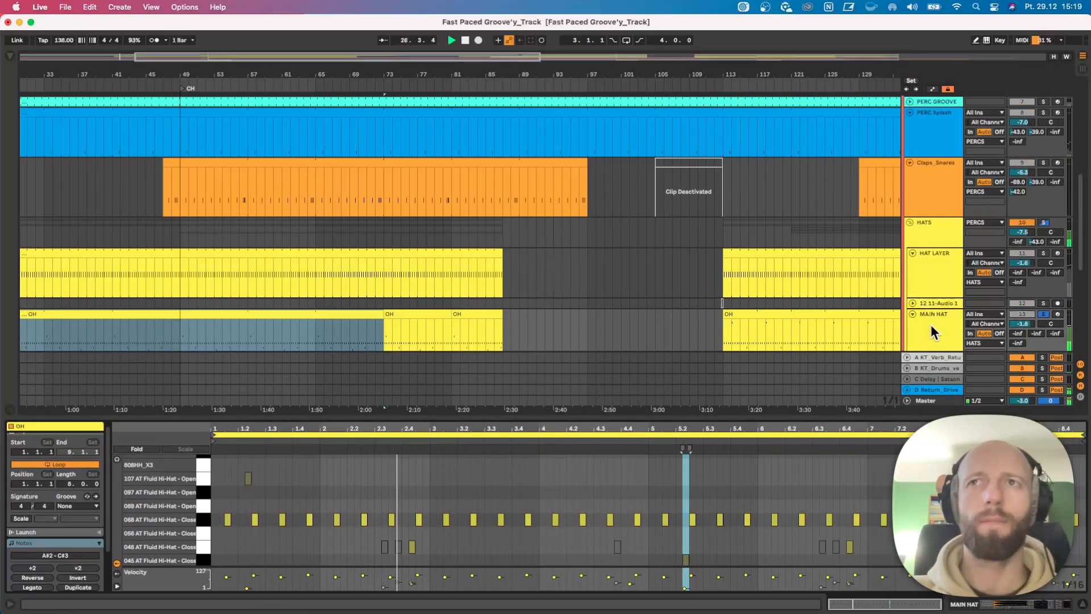
scroll(590, 519, "down", 1)
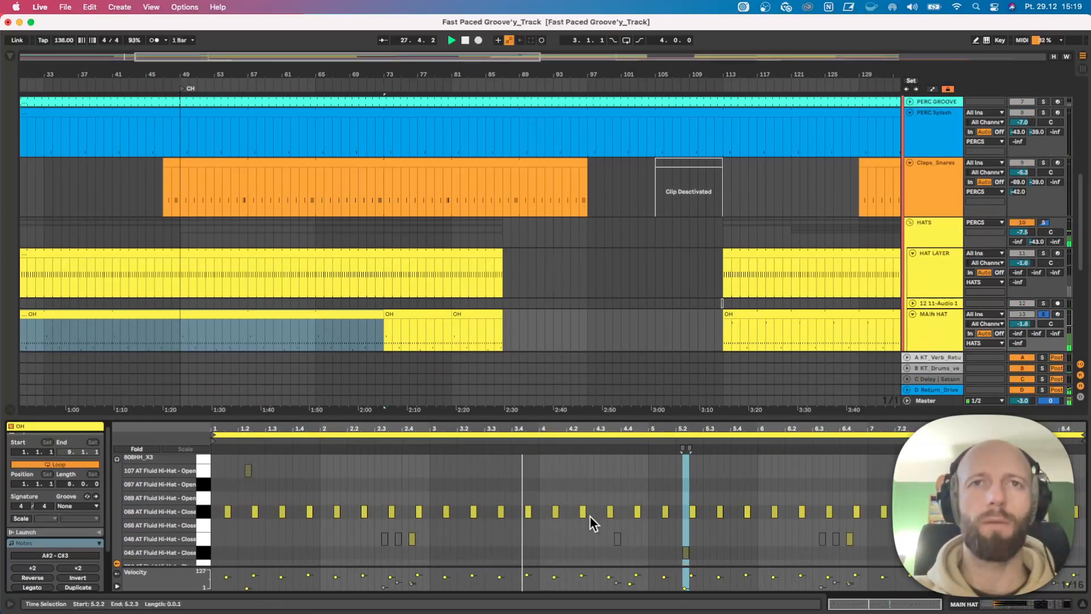
left_click_drag(668, 418, 666, 363)
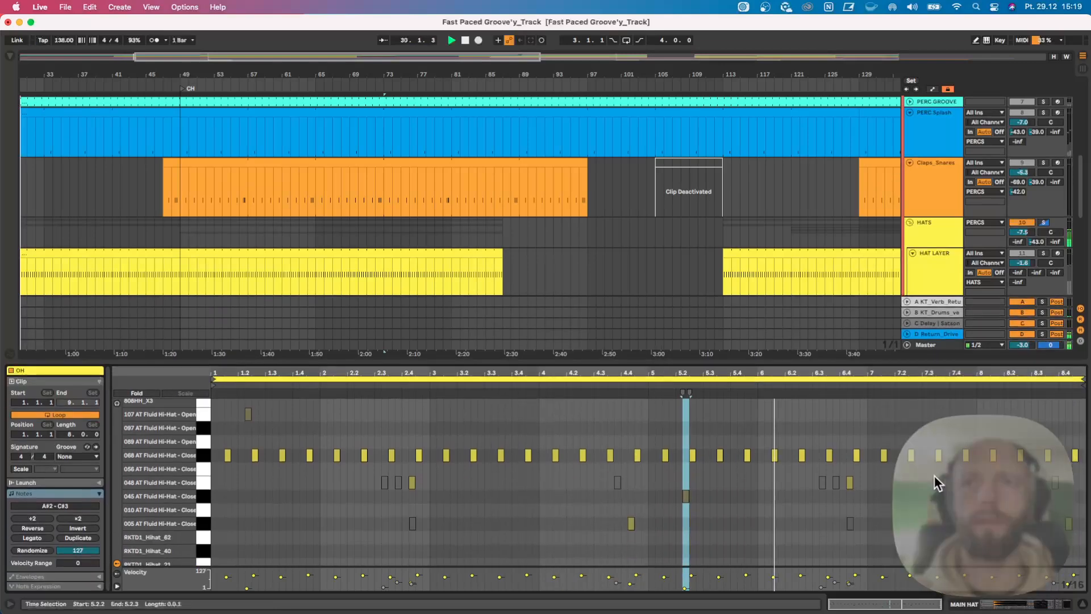
left_click(850, 484)
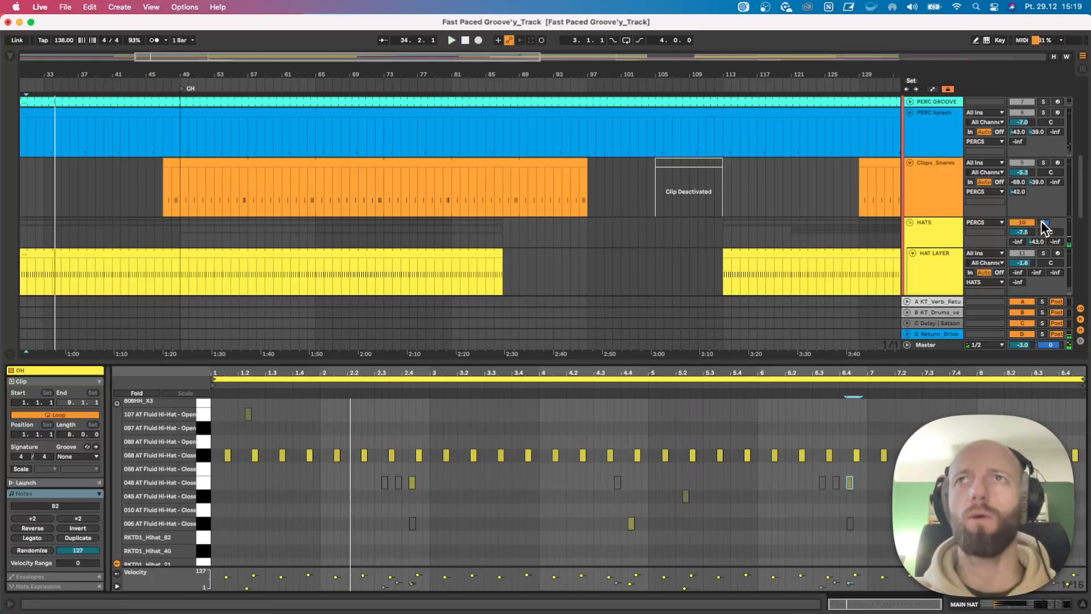
Solo the whole PERCS group instead of MAIN HAT and play from the CH locator.
scroll(1046, 121, "up", 5)
scroll(1046, 120, "up", 2)
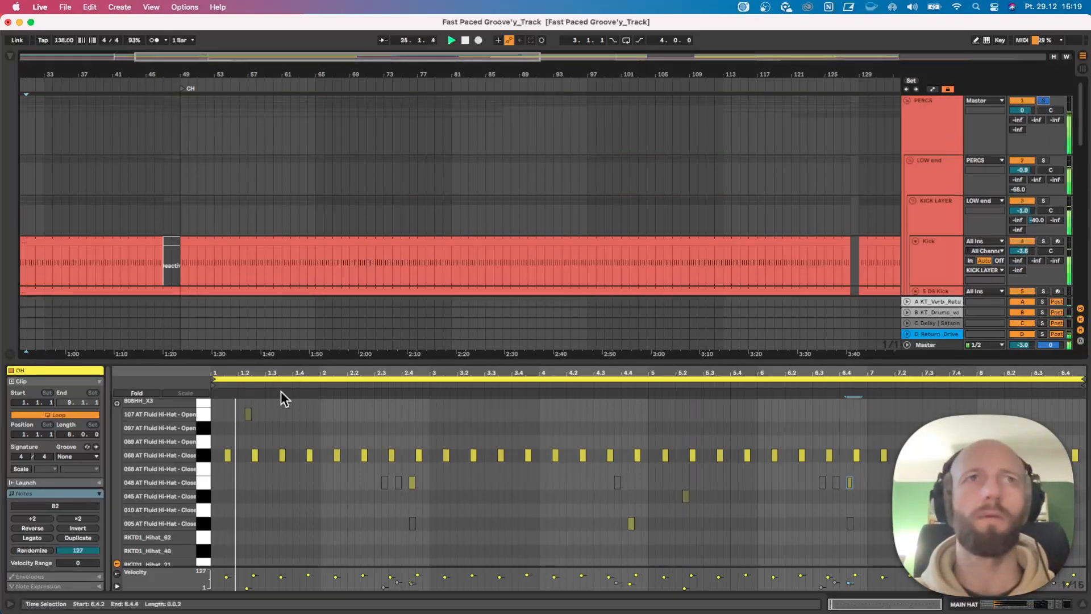
left_click(181, 88)
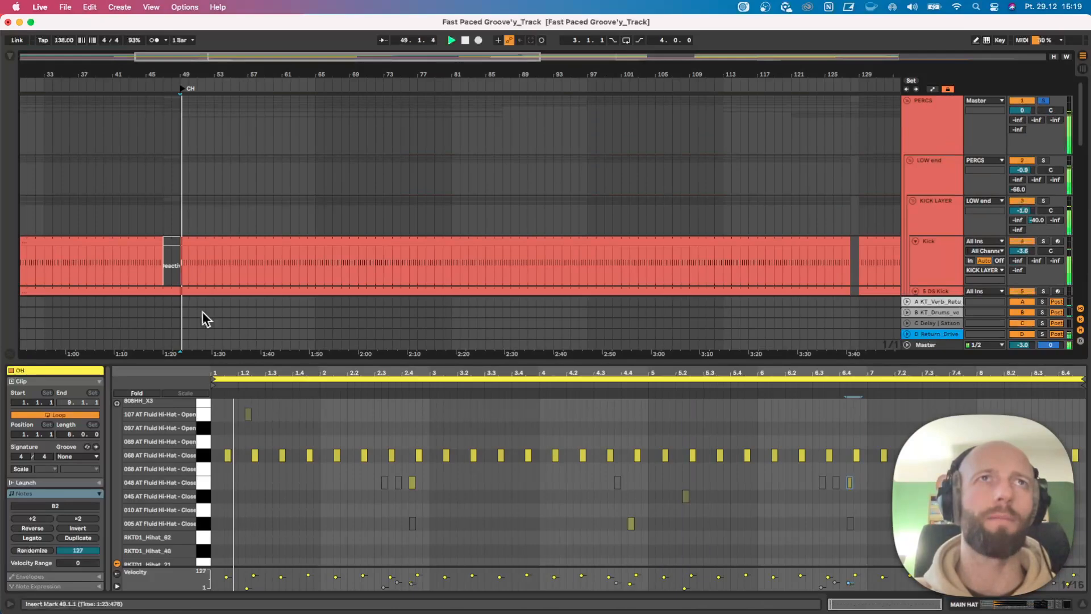
Shrink the note editor and show the full length of the arrangement down to the hat and melody tracks.
left_click_drag(253, 362, 254, 408)
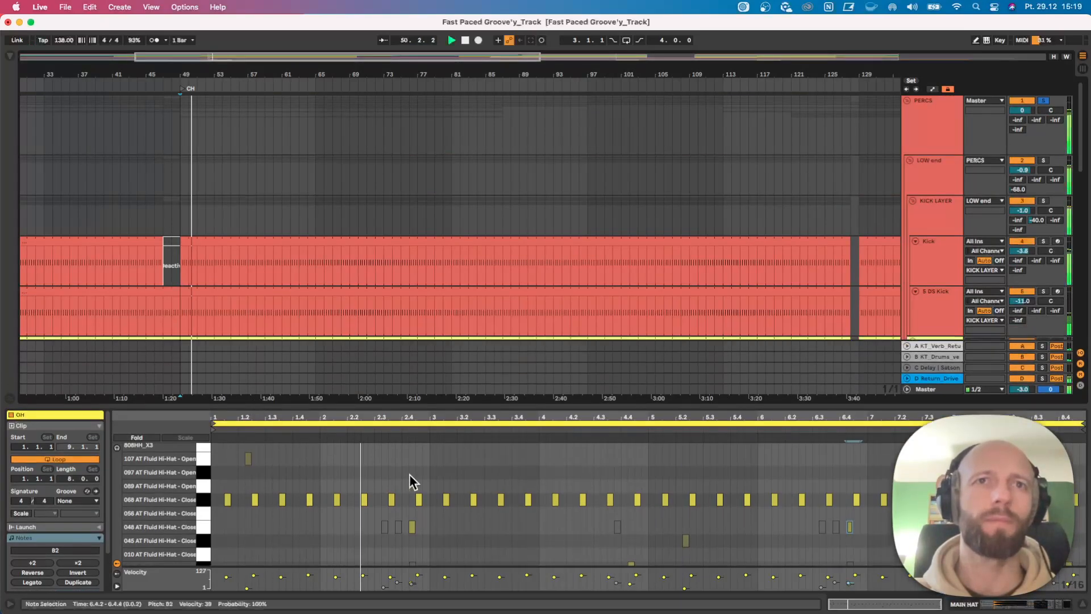
scroll(502, 511, "down", 3)
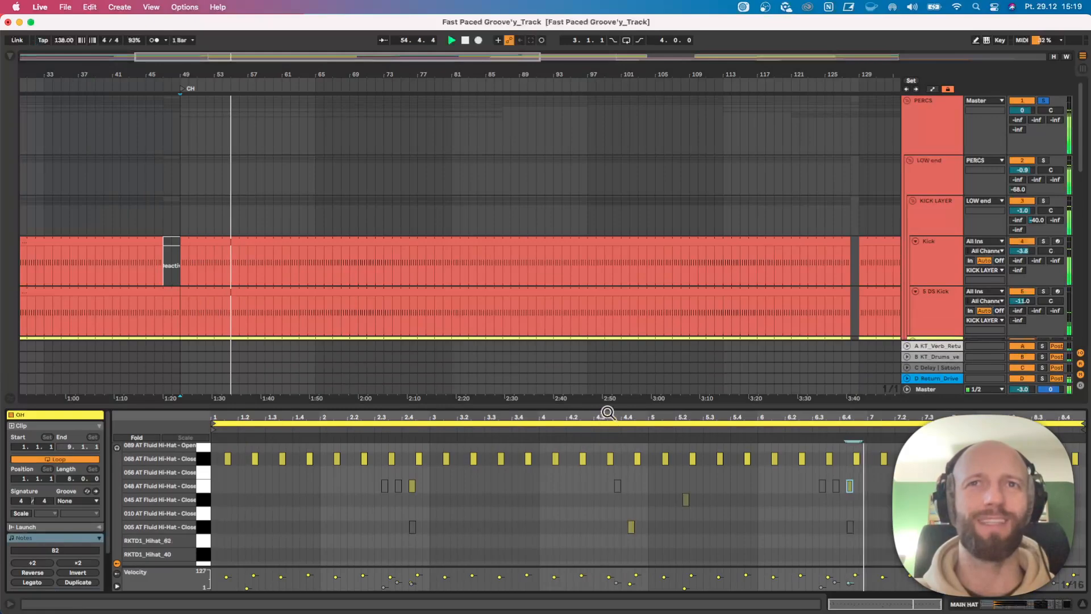
left_click_drag(604, 405, 580, 479)
scroll(475, 394, "down", 8)
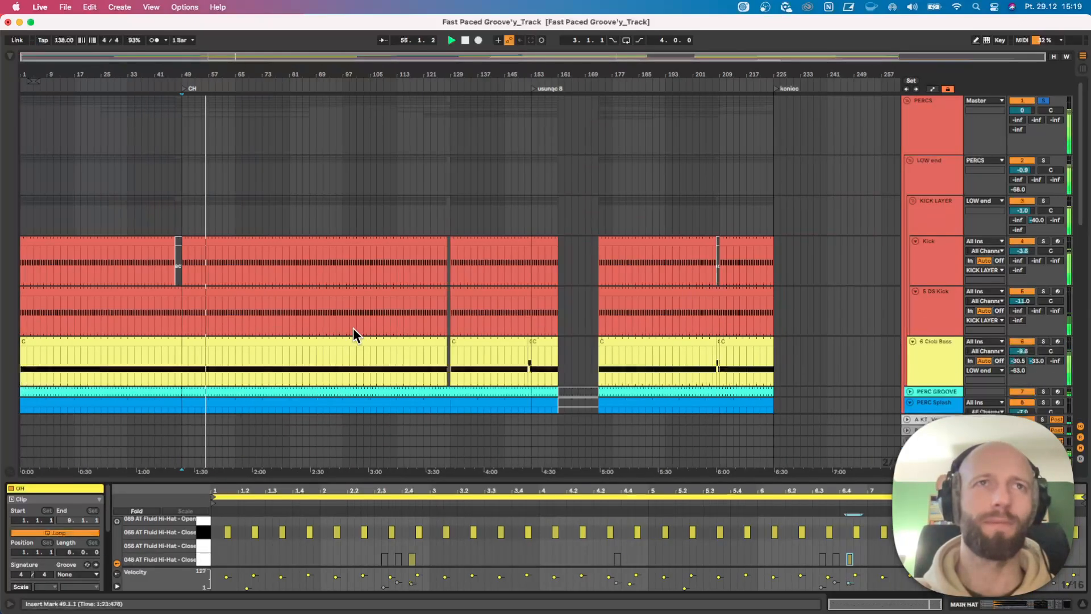
scroll(329, 327, "down", 5)
scroll(324, 319, "down", 7)
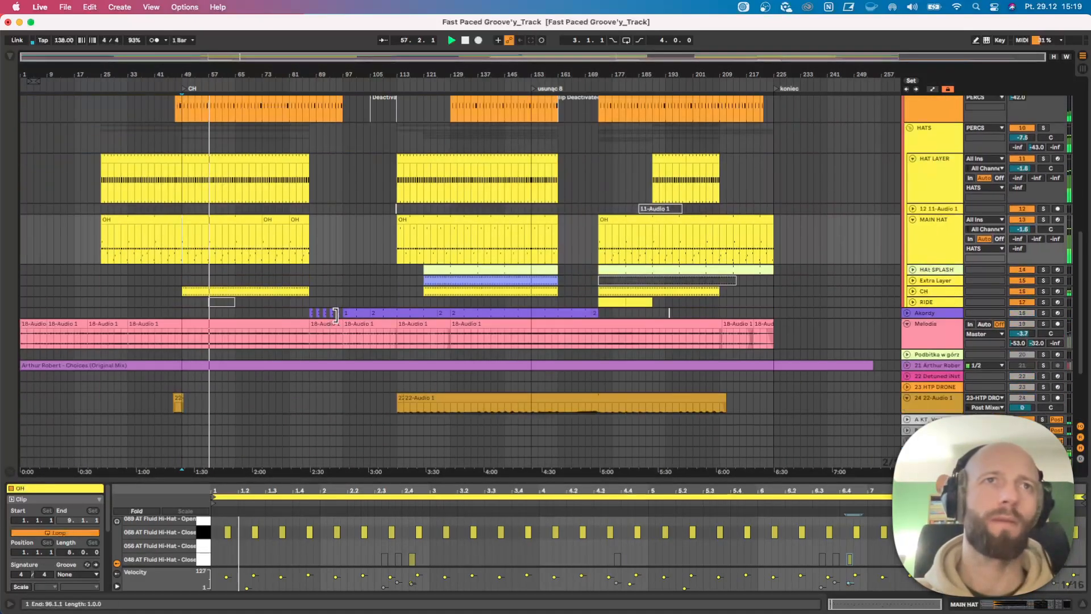
Clear the solo on the PERCS group and solo the Melodia track.
scroll(1005, 294, "up", 15)
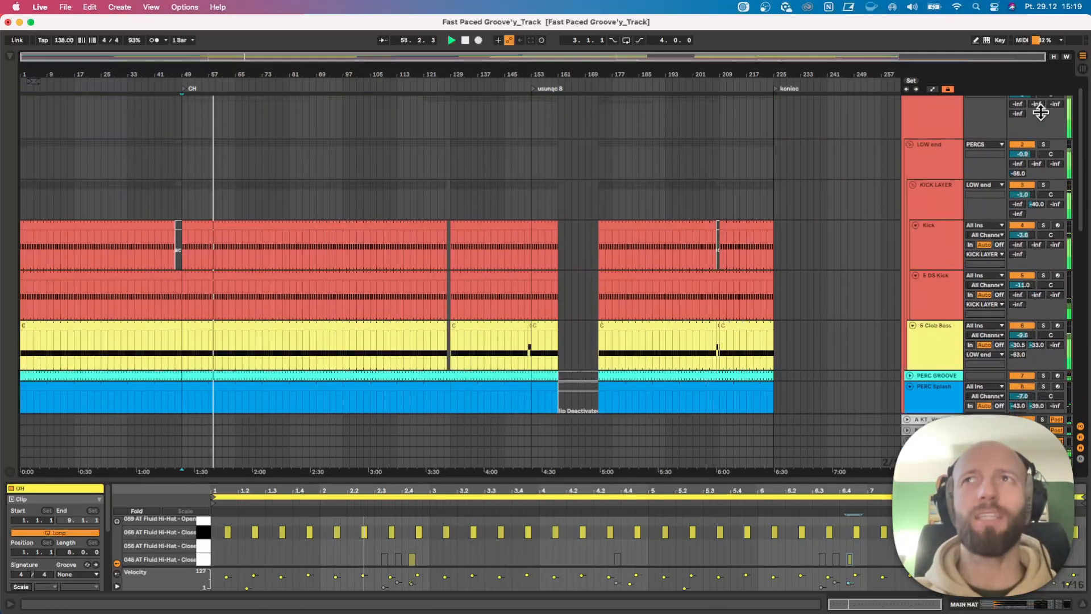
scroll(705, 305, "down", 5)
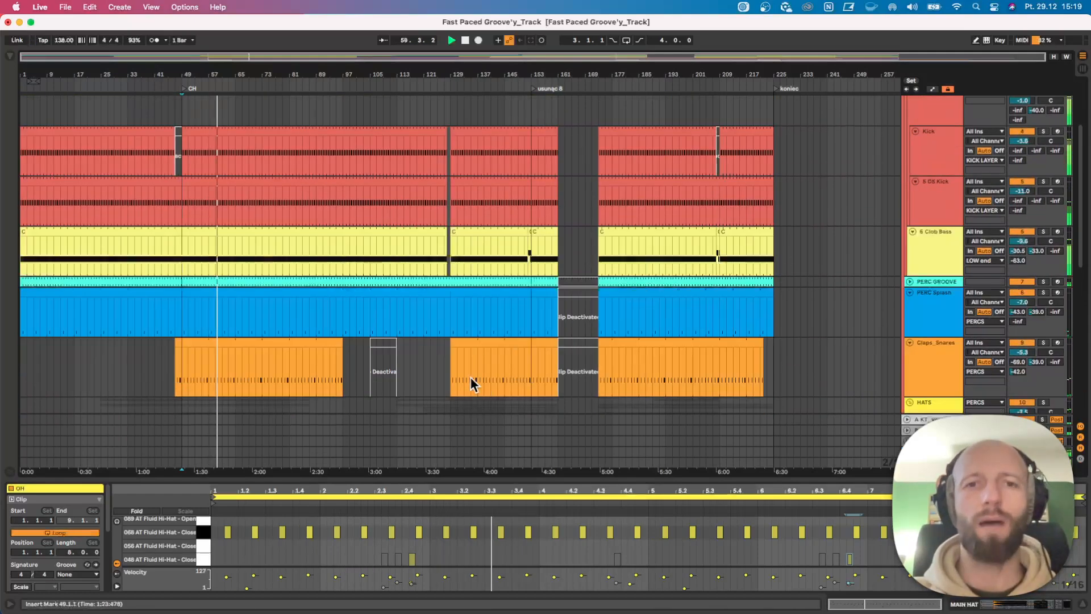
scroll(308, 387, "down", 1)
scroll(284, 381, "down", 10)
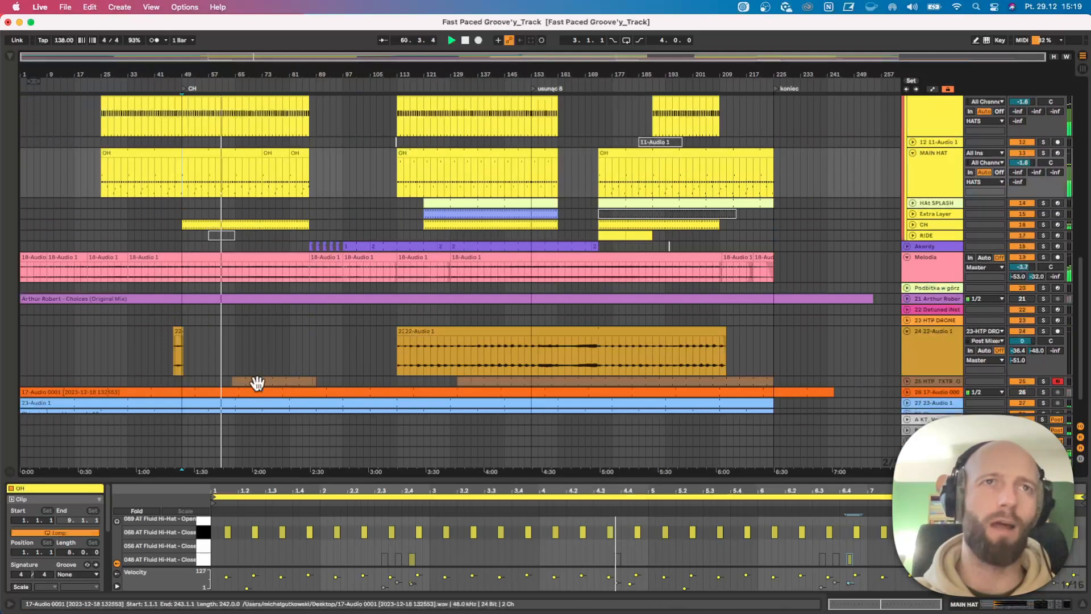
left_click(1043, 258)
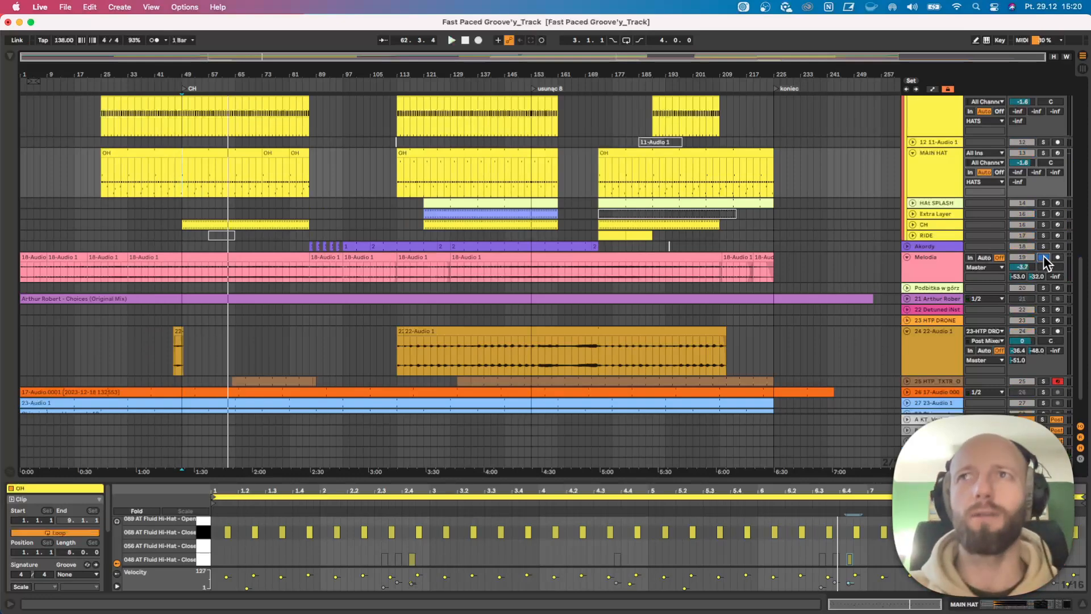
Select the Claps_Snares section from bar 49 to bar 87 to review where the claps play.
left_click(226, 273)
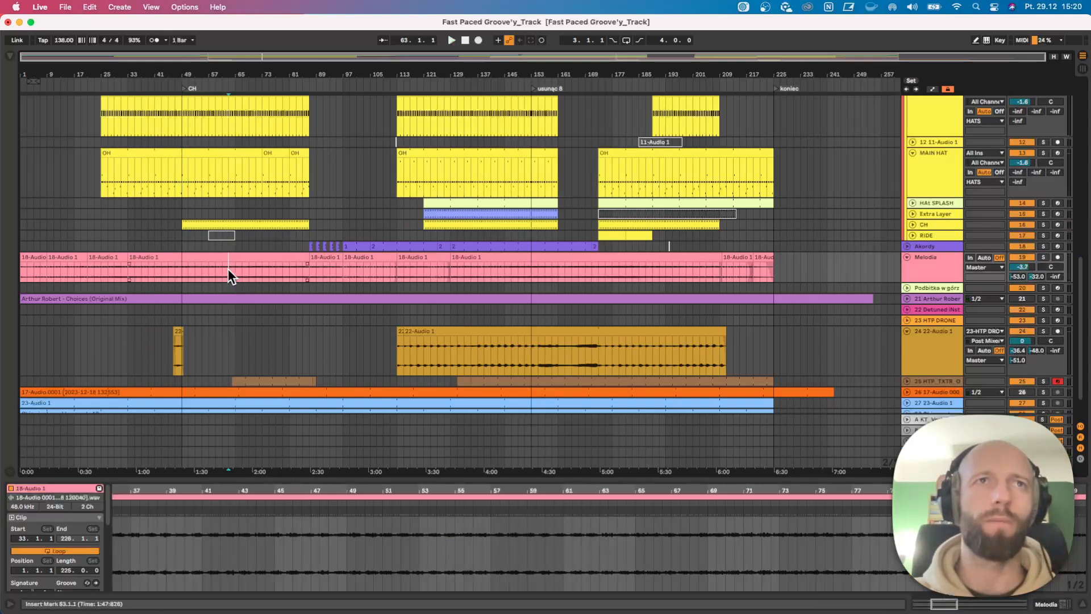
scroll(204, 229, "up", 5)
left_click_drag(180, 209, 304, 204)
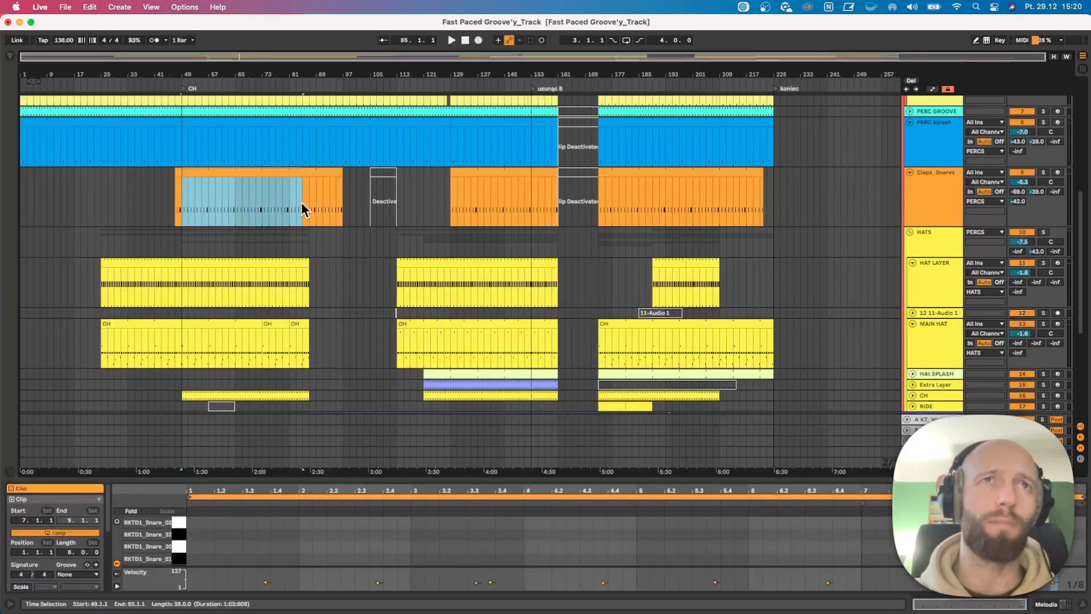
scroll(238, 347, "up", 3)
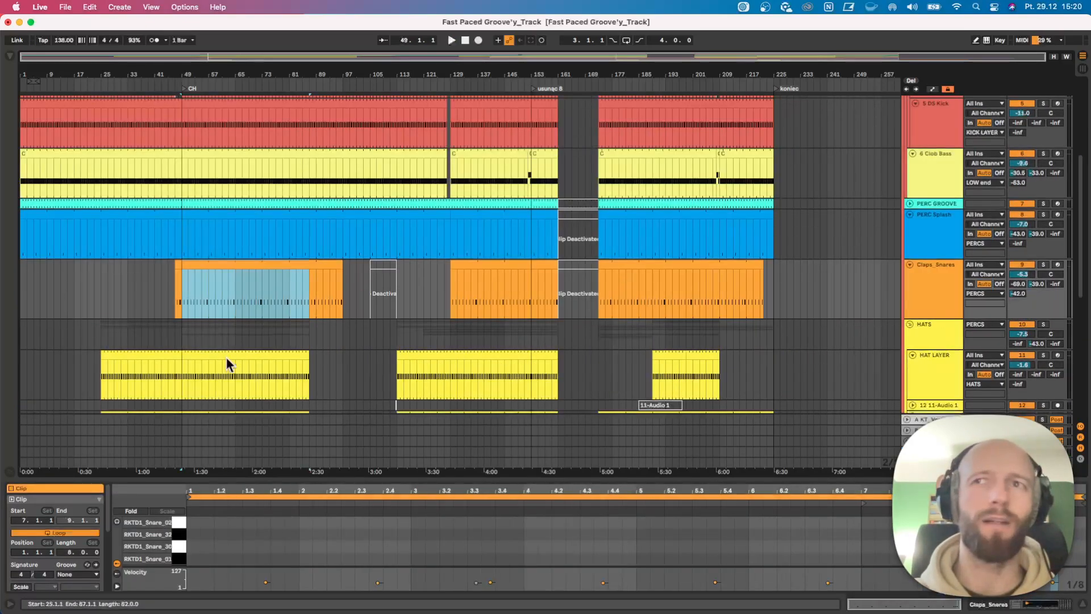
Play the arrangement from bar 63 on the Melodia track.
scroll(226, 356, "down", 8)
left_click(230, 281)
key("space")
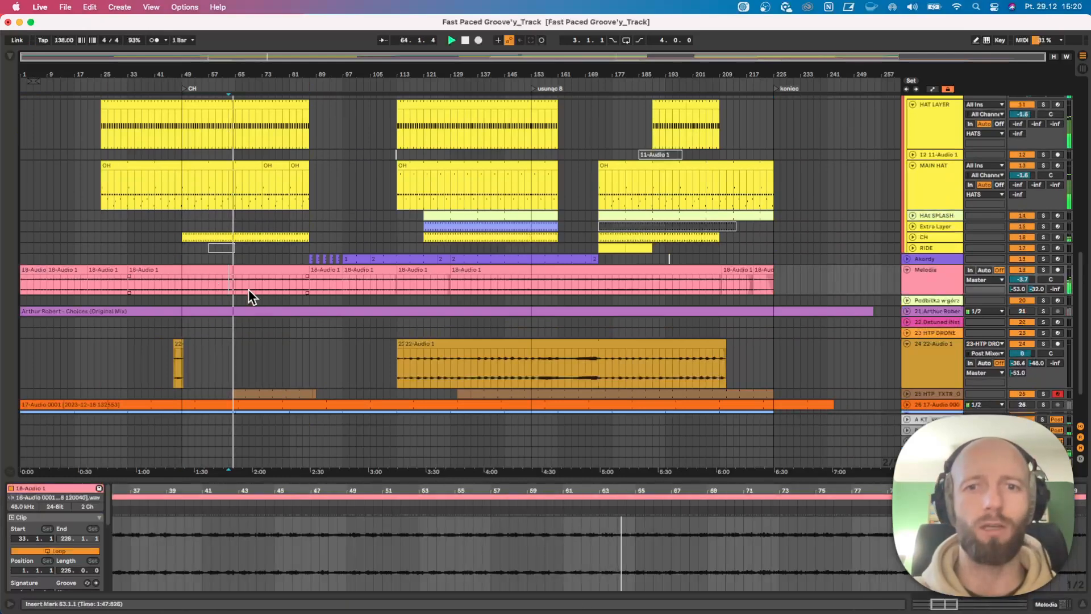
Unfold the HTP_TXTR track, toggle its solo on and off, and show its device chain.
left_click(907, 393)
scroll(860, 409, "down", 4)
left_click(1043, 299)
left_click(1042, 300)
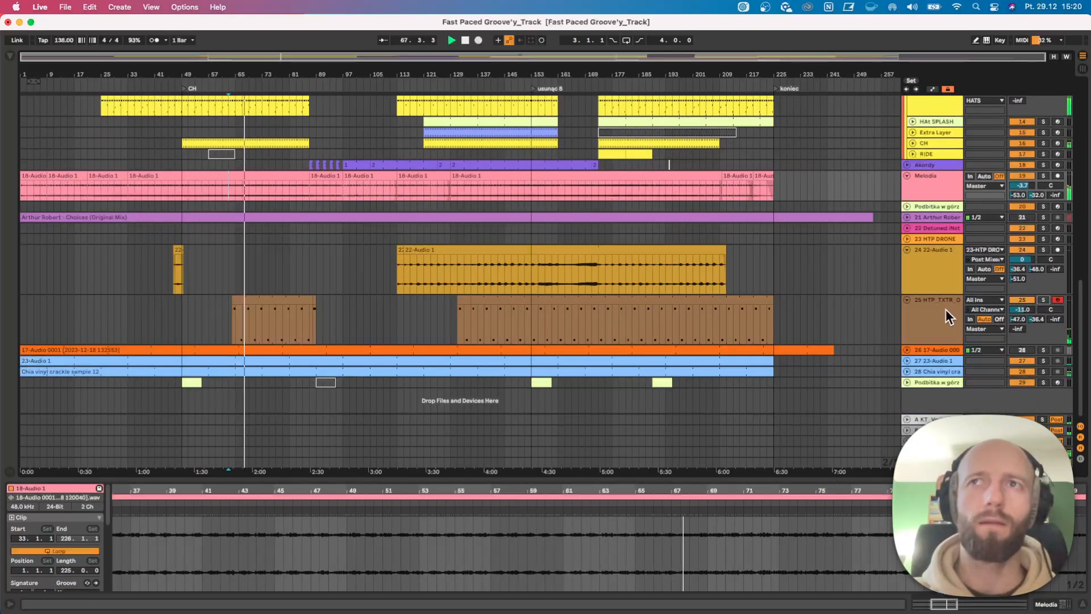
left_click(944, 309)
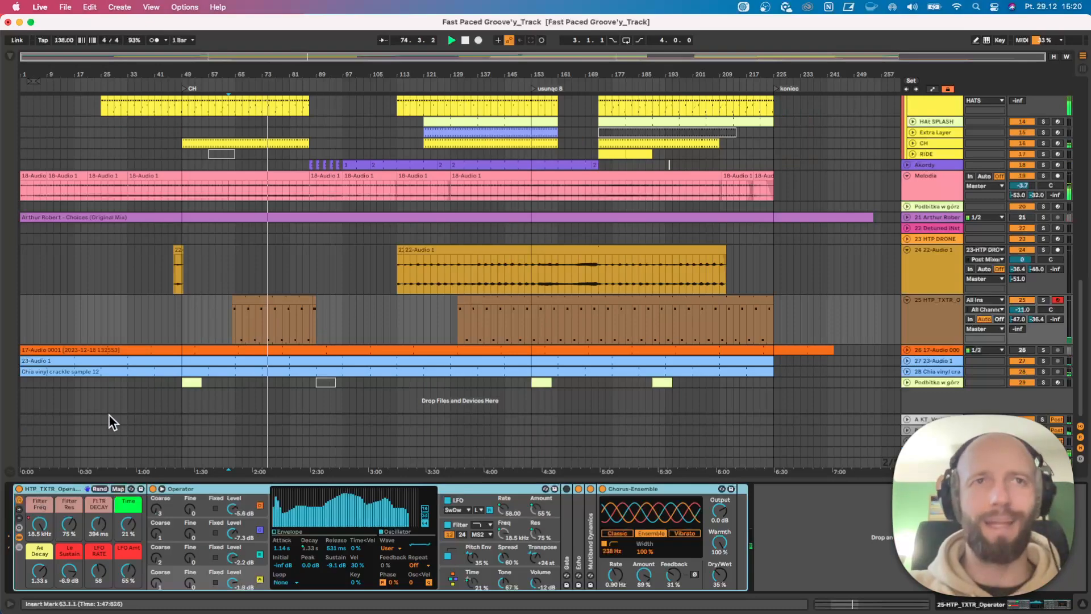
Play from bar 83 on the HATS group and zoom in on the end of the hat clips.
scroll(304, 155, "up", 5)
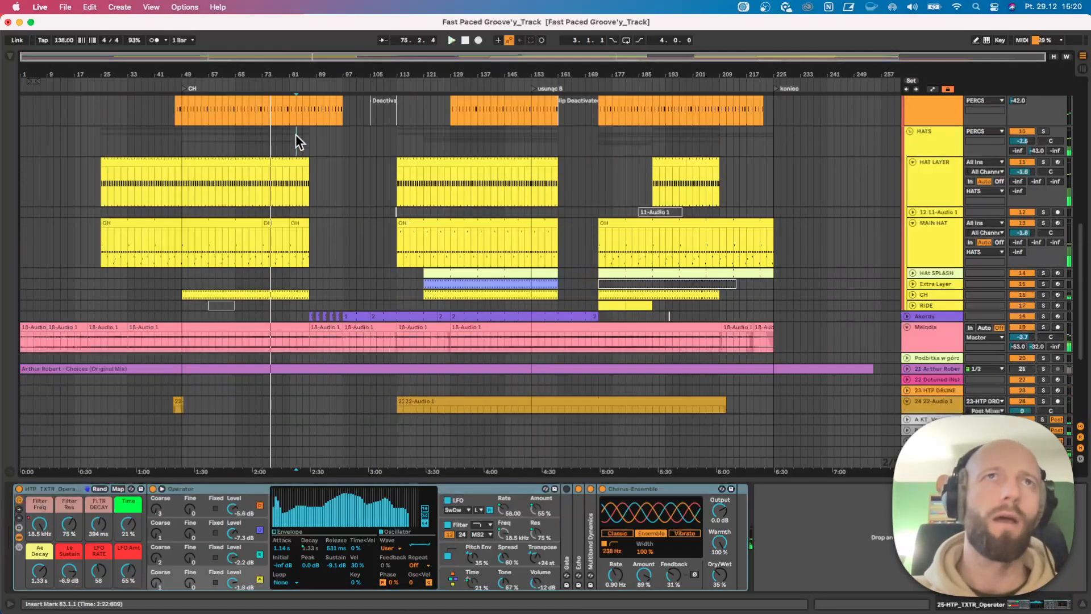
left_click(296, 135)
key("space")
scroll(307, 149, "up", 6)
left_click_drag(319, 74, 309, 300)
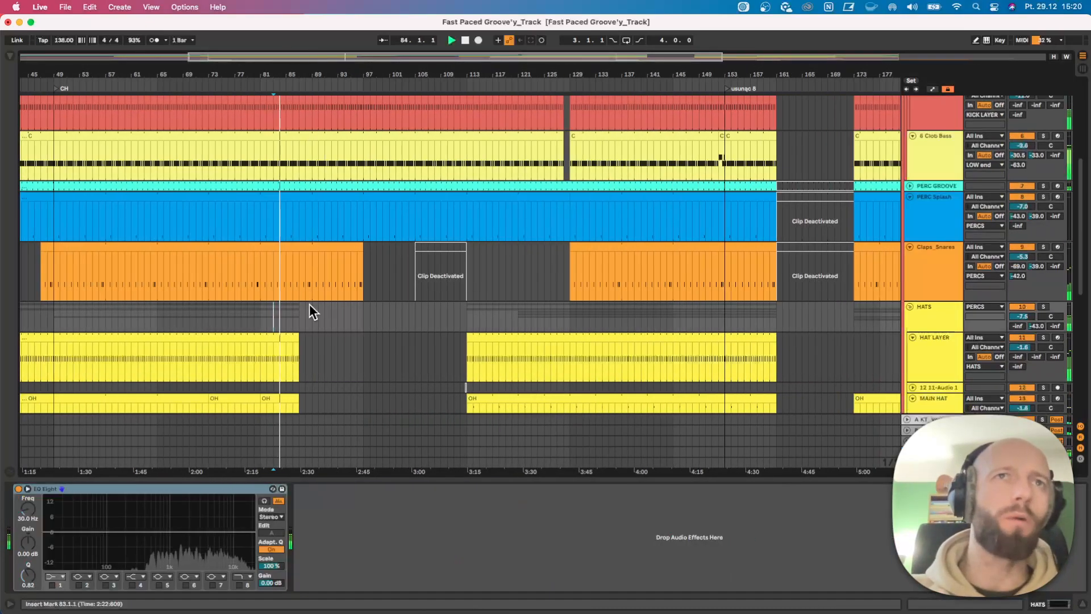
scroll(309, 301, "down", 2)
left_click_drag(302, 76, 251, 206)
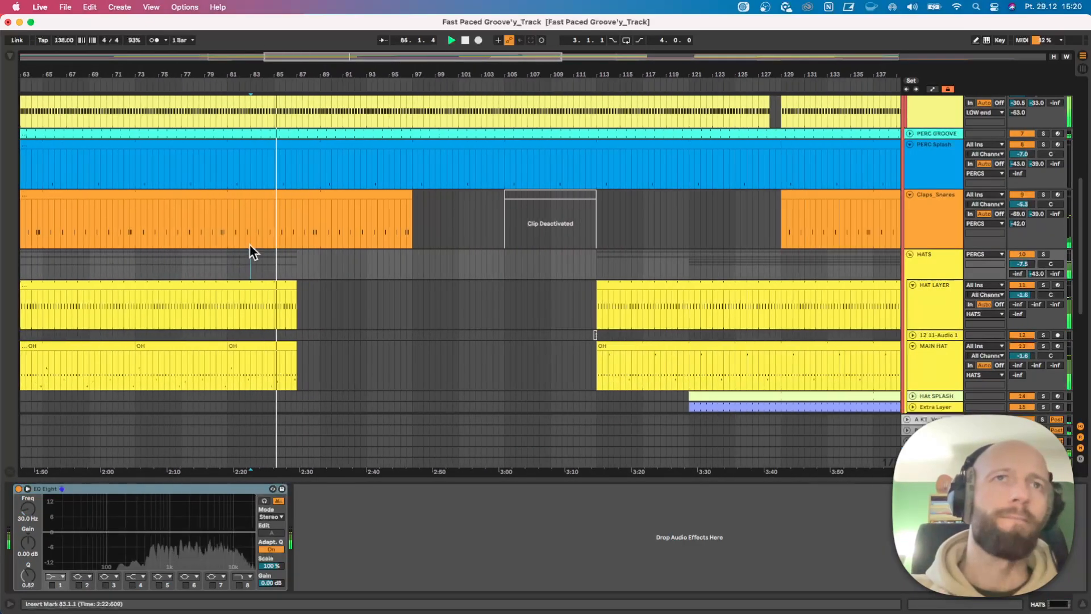
scroll(273, 244, "down", 6)
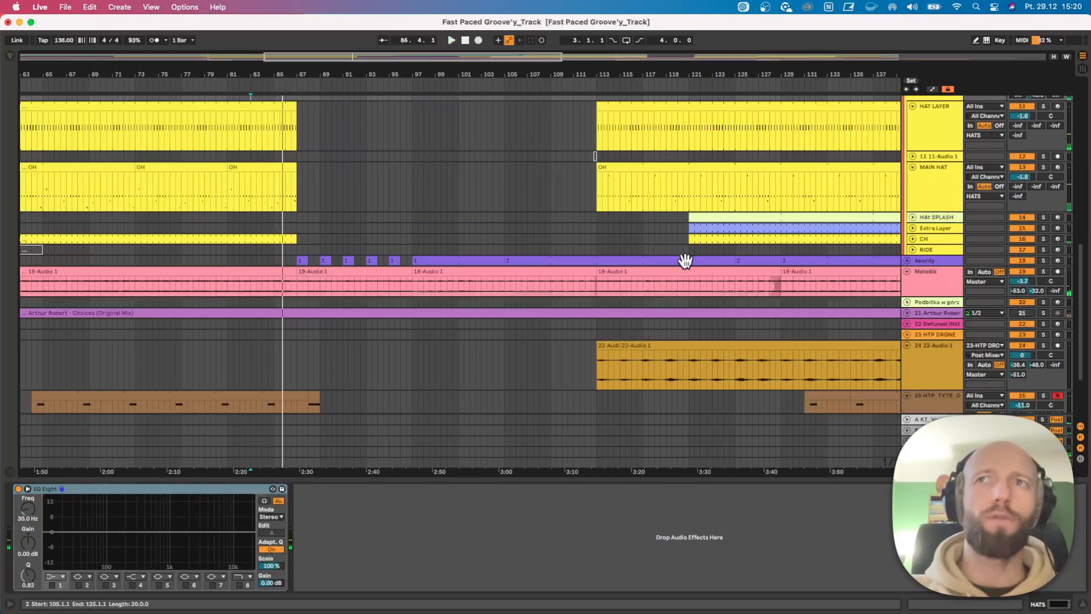
Replay the transition around bar 87 with the hat, chord and melody tracks in view, and stop playback.
scroll(268, 268, "up", 15)
left_click_drag(284, 79, 245, 71)
scroll(306, 222, "down", 5)
scroll(286, 120, "up", 4)
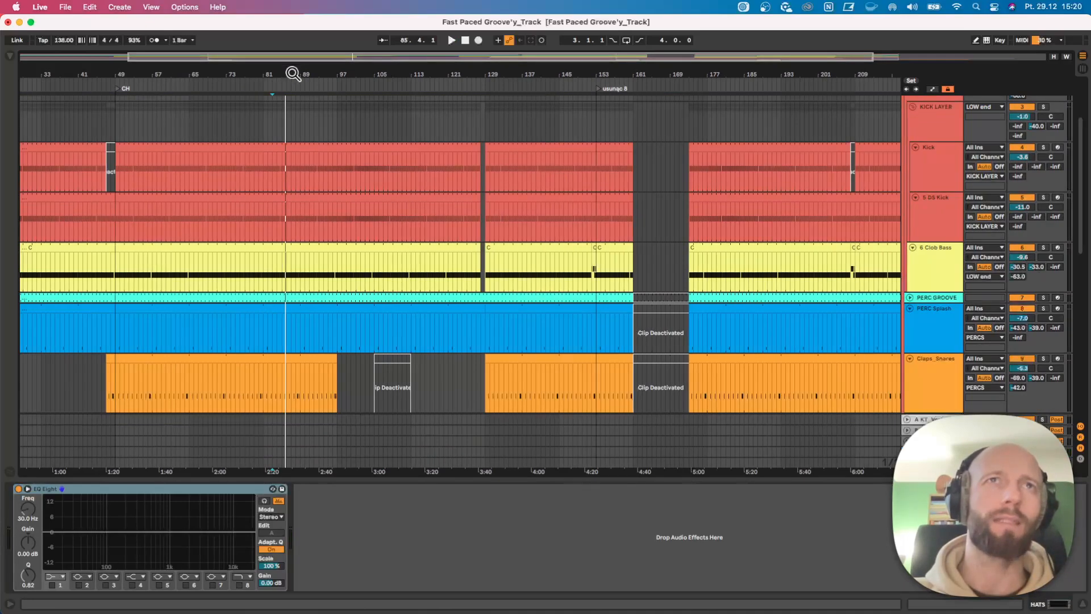
scroll(307, 205, "down", 3)
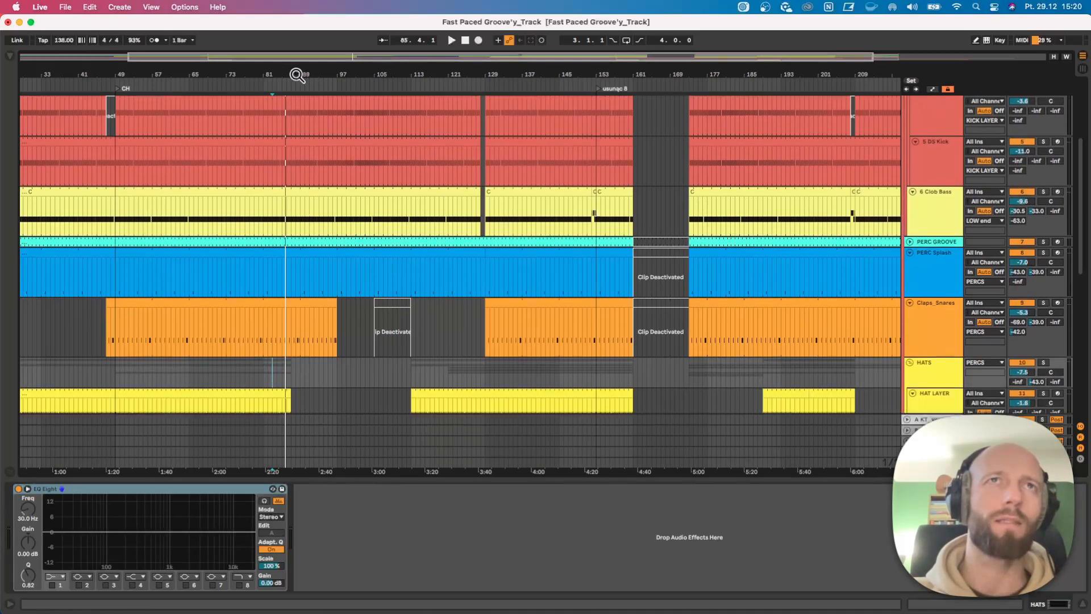
left_click_drag(297, 75, 287, 78)
left_click(273, 84)
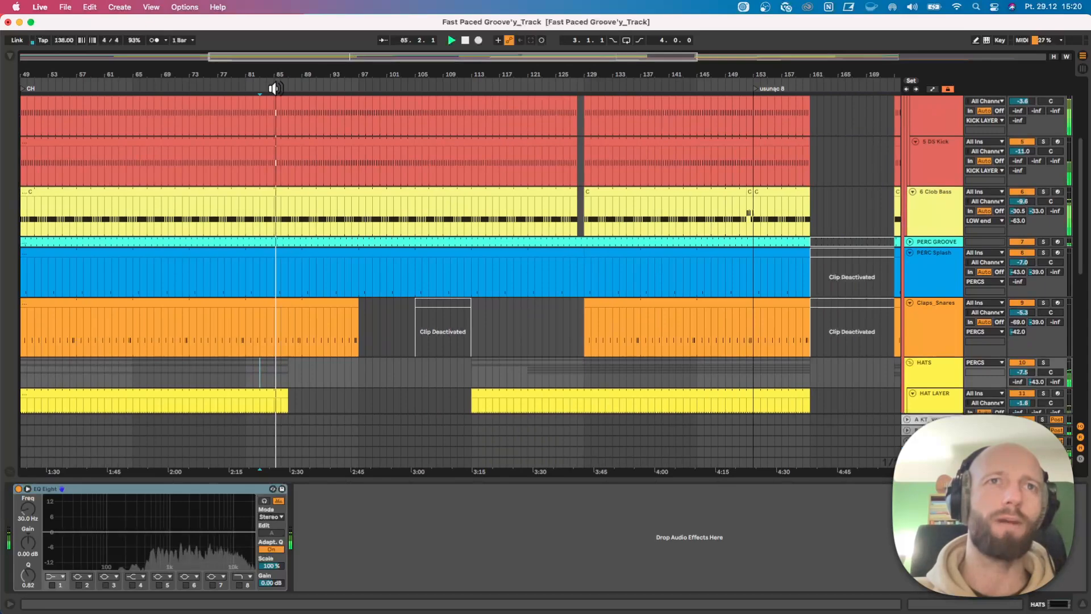
scroll(326, 239, "down", 10)
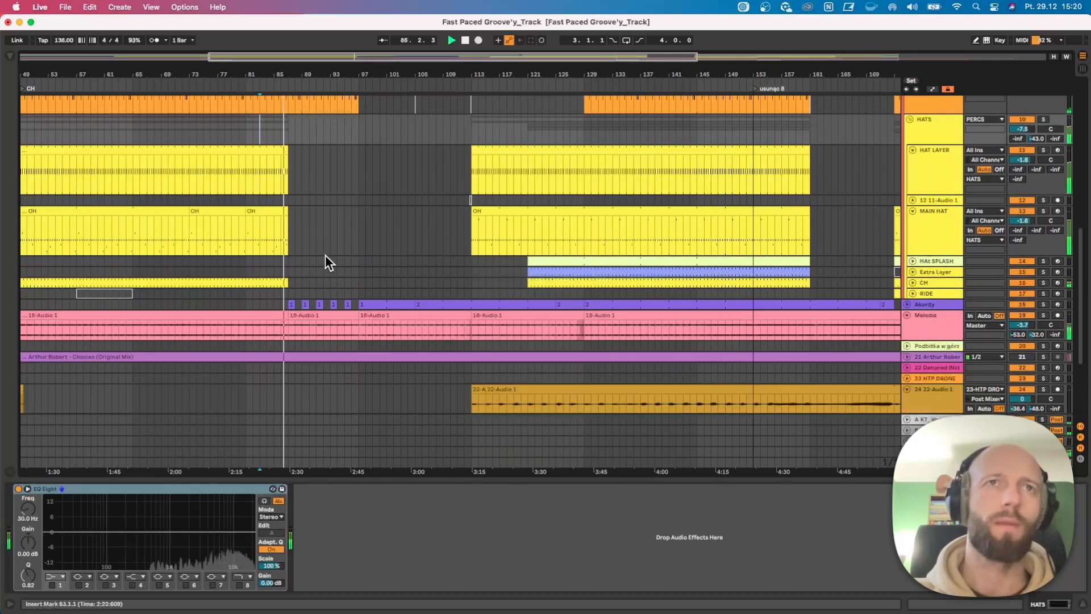
key("space")
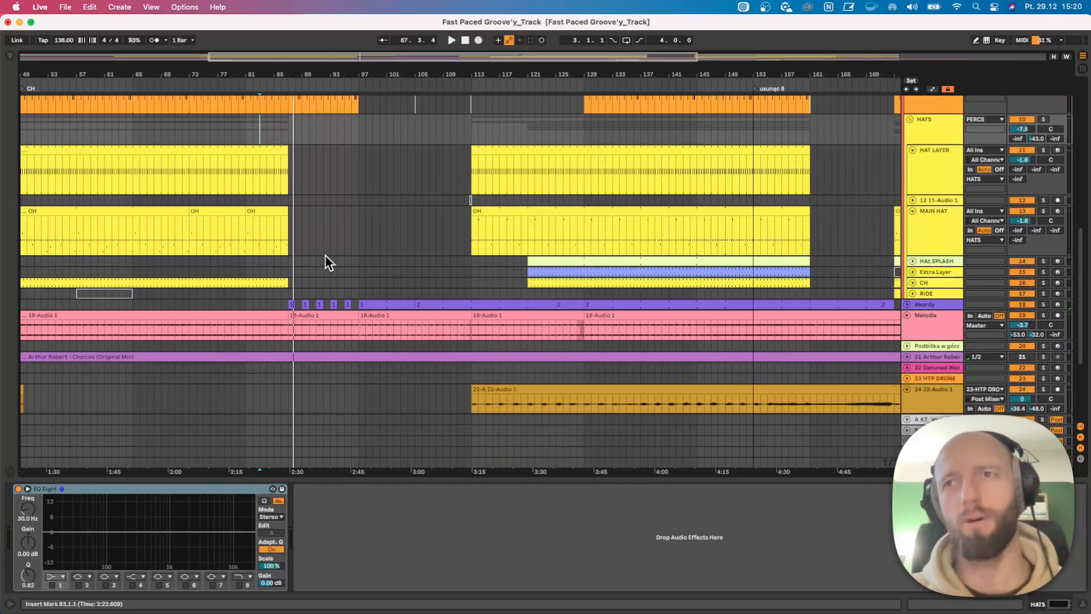
Play from bar 86 on the Akordy track, and unfold and zoom in on its short chord clips.
left_click(281, 304)
key("space")
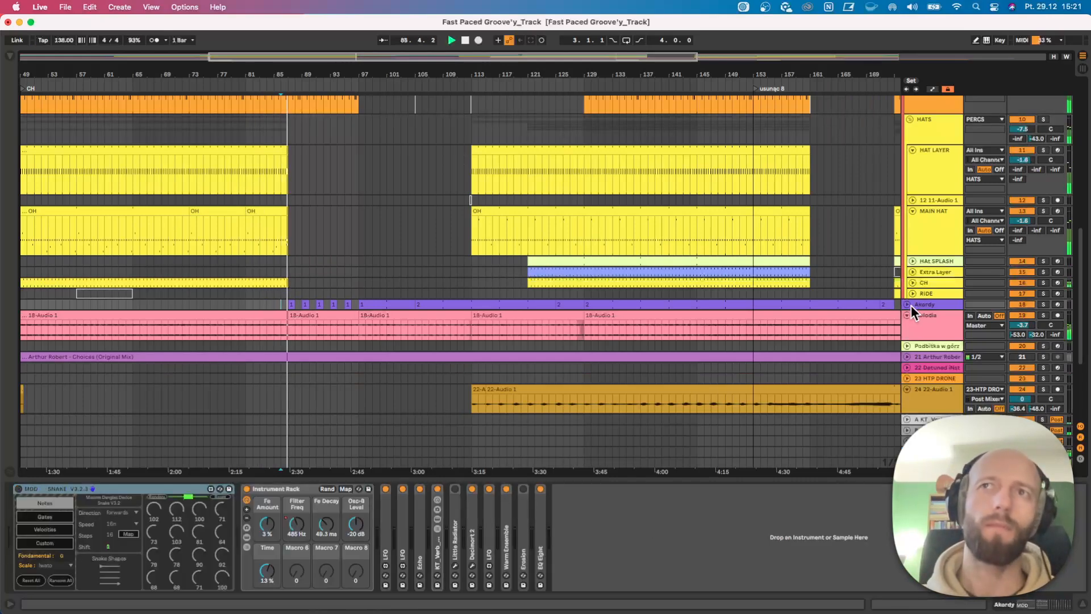
left_click_drag(919, 308, 932, 413)
left_click_drag(325, 75, 335, 155)
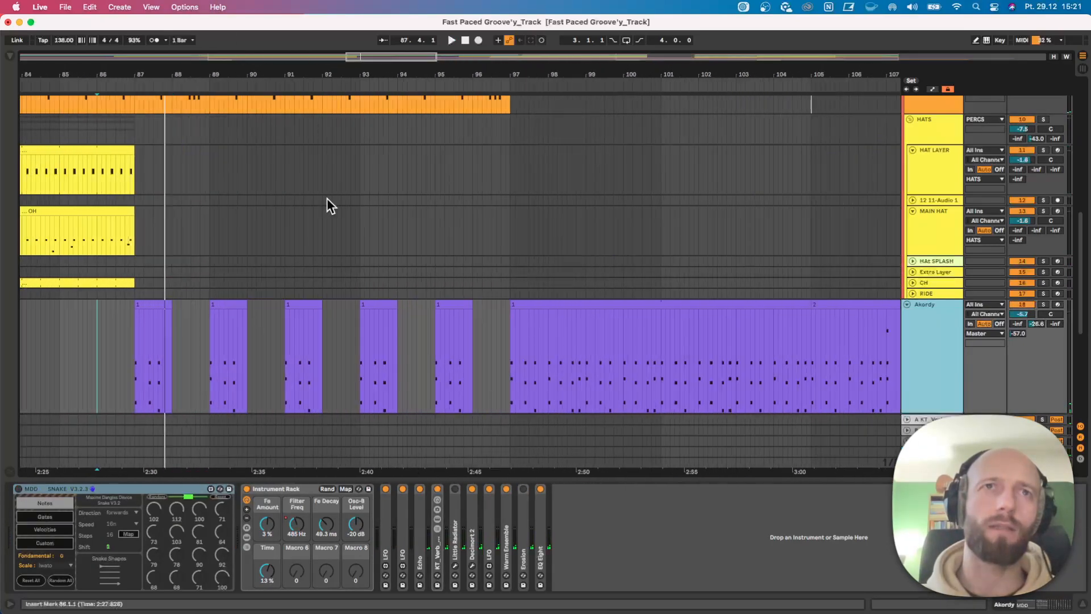
Examine the chord build-up by selecting the Akordy clips at bars 97, 87 and 89 and the HAT LAYER gap from bar 87 to 97.
scroll(516, 354, "down", 2)
left_click(544, 272)
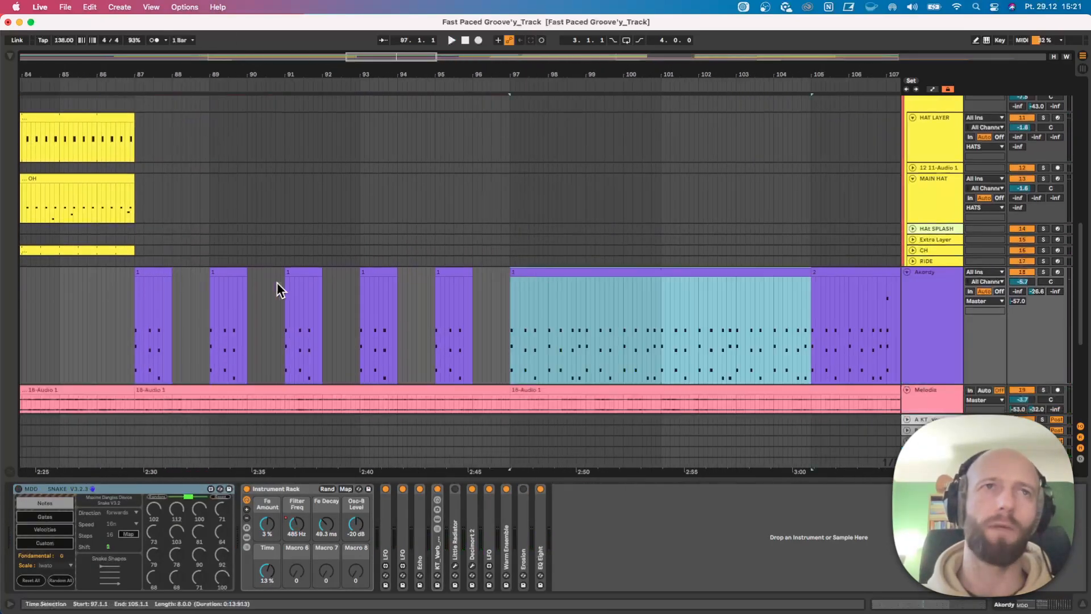
left_click(143, 273)
left_click(241, 272)
left_click_drag(205, 80, 167, 49)
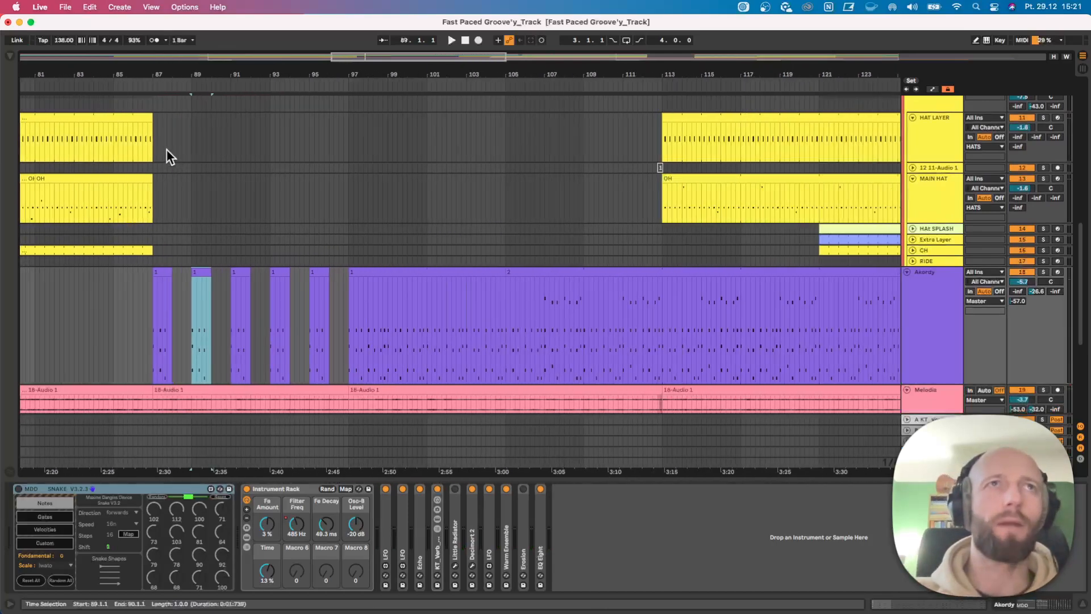
left_click_drag(152, 145, 349, 141)
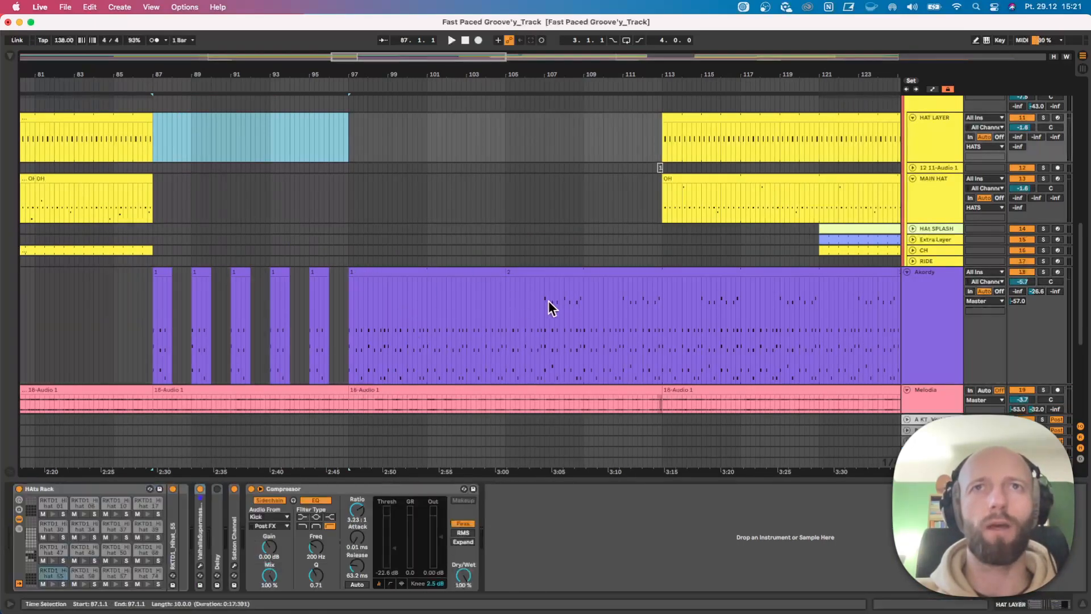
Compare the notes of the Akordy clips starting at bars 97 and 105 in an enlarged note editor.
left_click(444, 271)
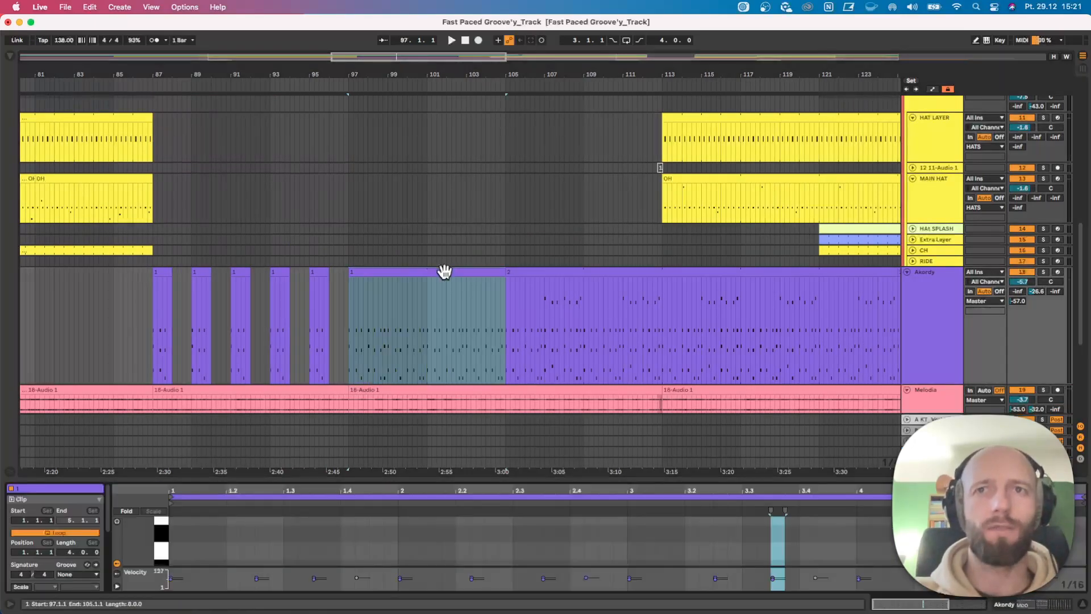
left_click_drag(524, 473, 527, 351)
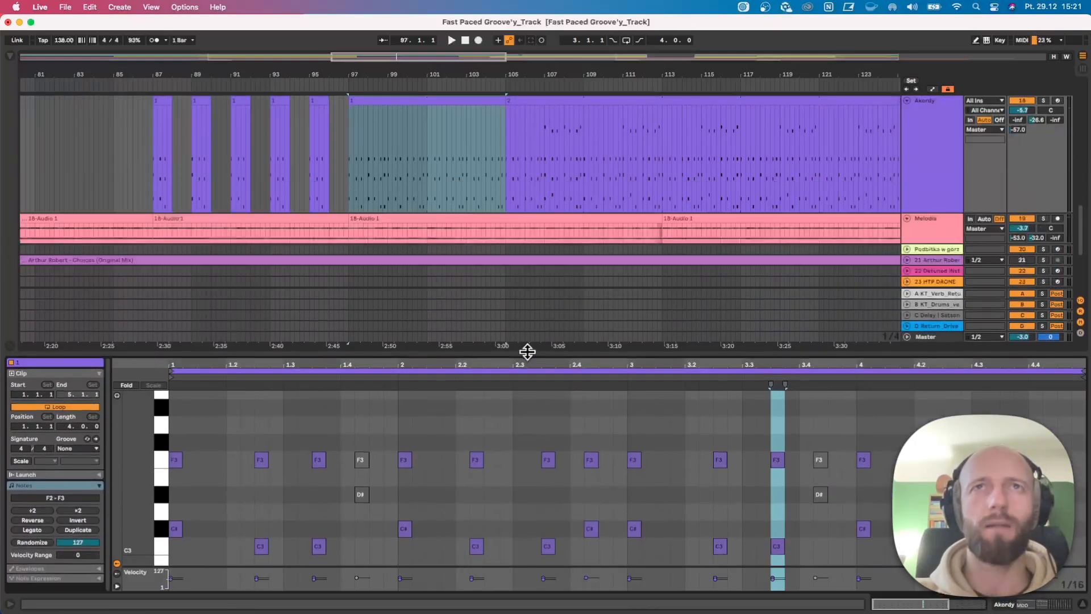
scroll(546, 200, "up", 3)
left_click(540, 149)
left_click_drag(703, 356, 689, 159)
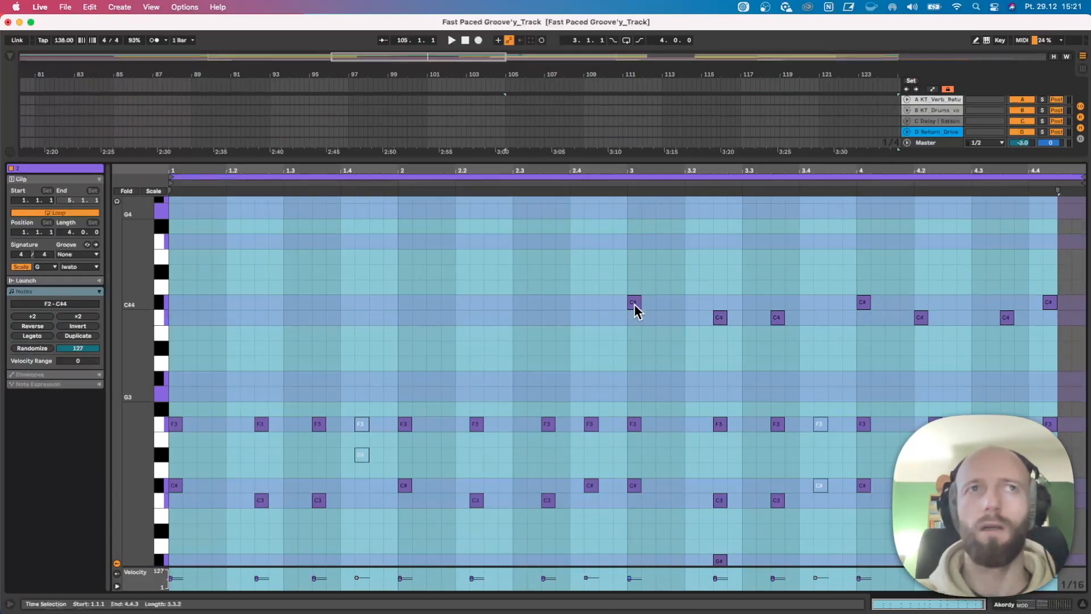
left_click_drag(695, 159, 685, 342)
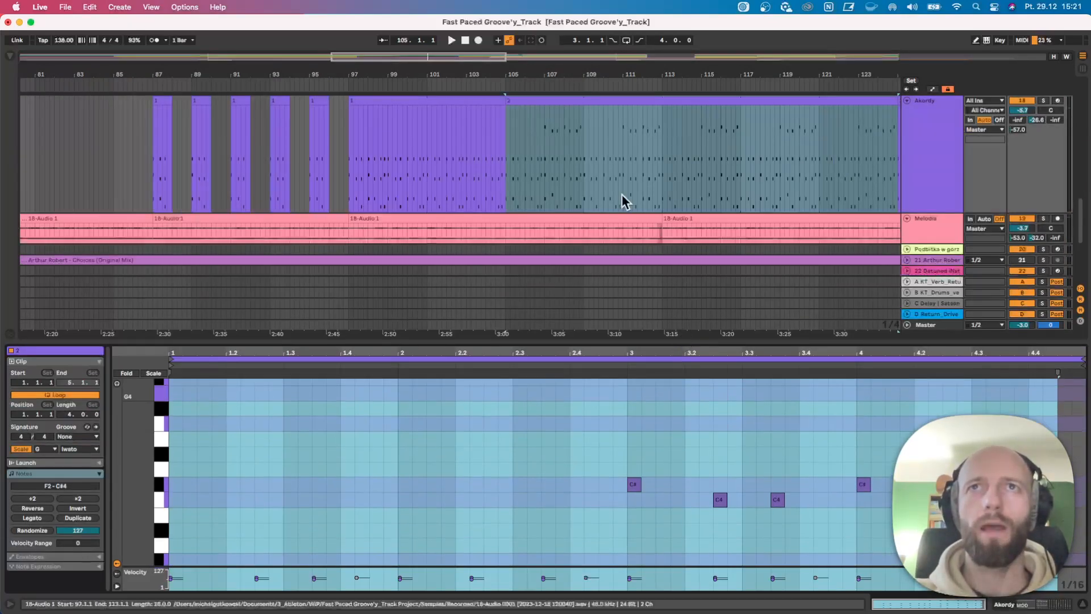
Open the four-bar Akordy clip at bar 125 to examine its notes.
left_click_drag(630, 78, 368, 63)
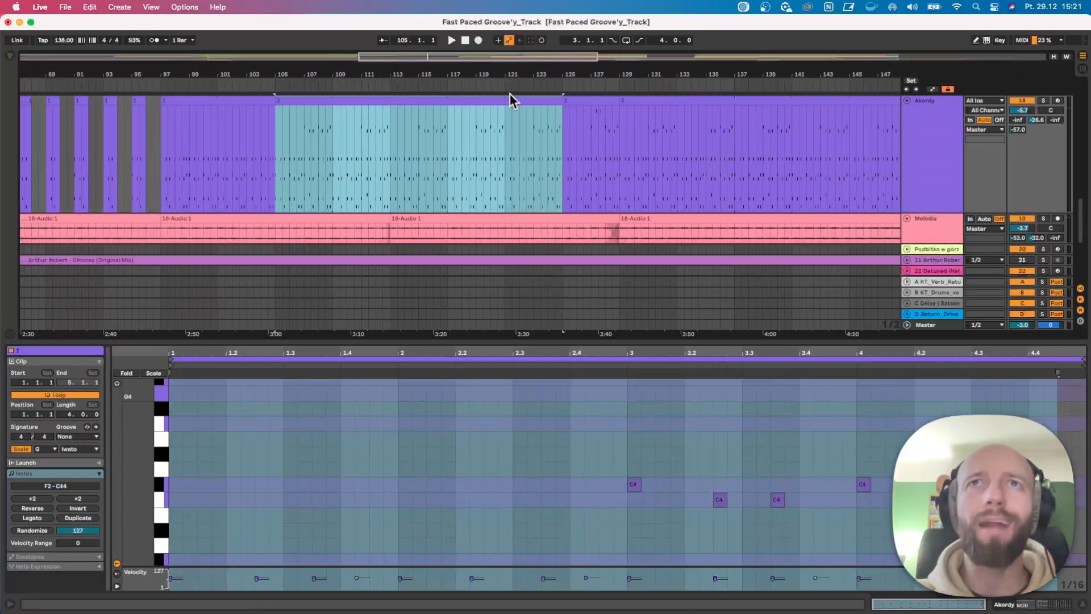
scroll(594, 121, "up", 2)
left_click(601, 143)
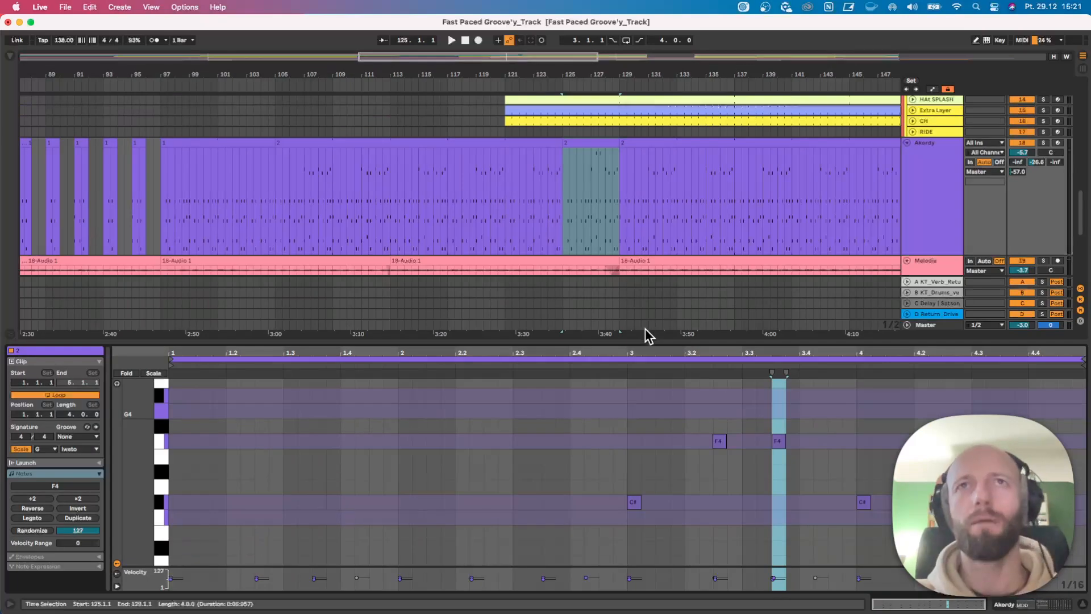
Copy the four-bar Akordy clip at bar 125 to bar 149 and select the copy.
left_click_drag(570, 78, 292, 59)
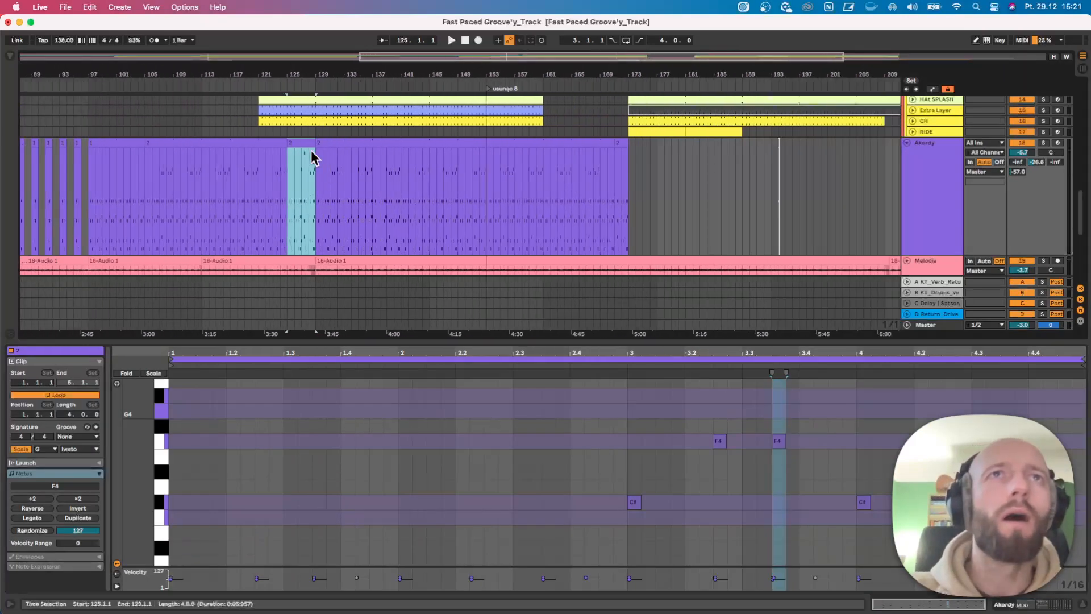
left_click_drag(299, 144, 484, 196)
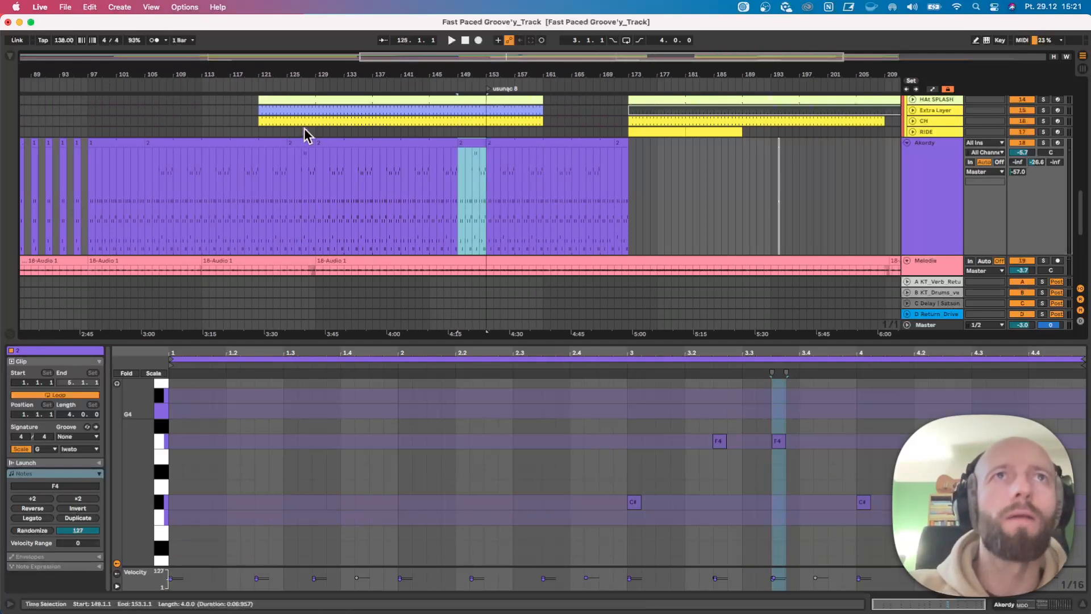
key("super+z")
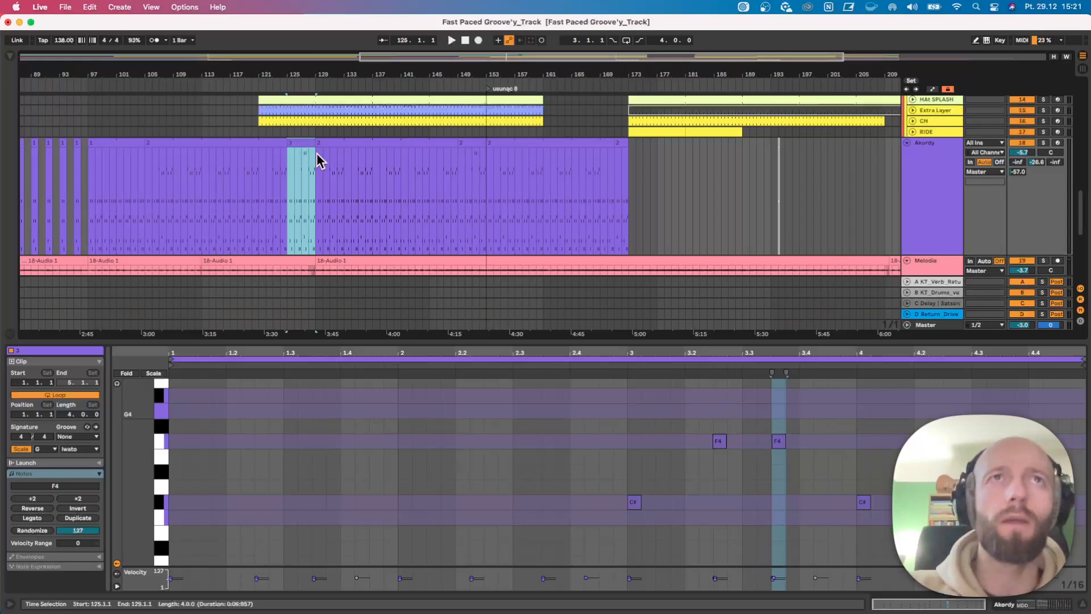
left_click(478, 143)
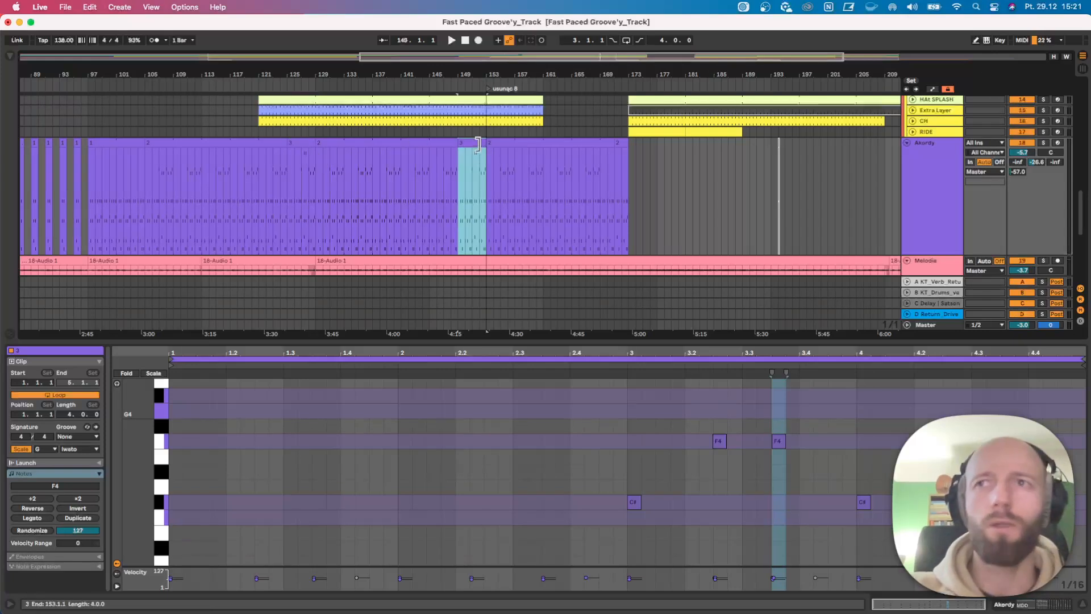
Shrink the note editor and show the full length of the arrangement around the Akordy track.
left_click_drag(472, 339, 511, 471)
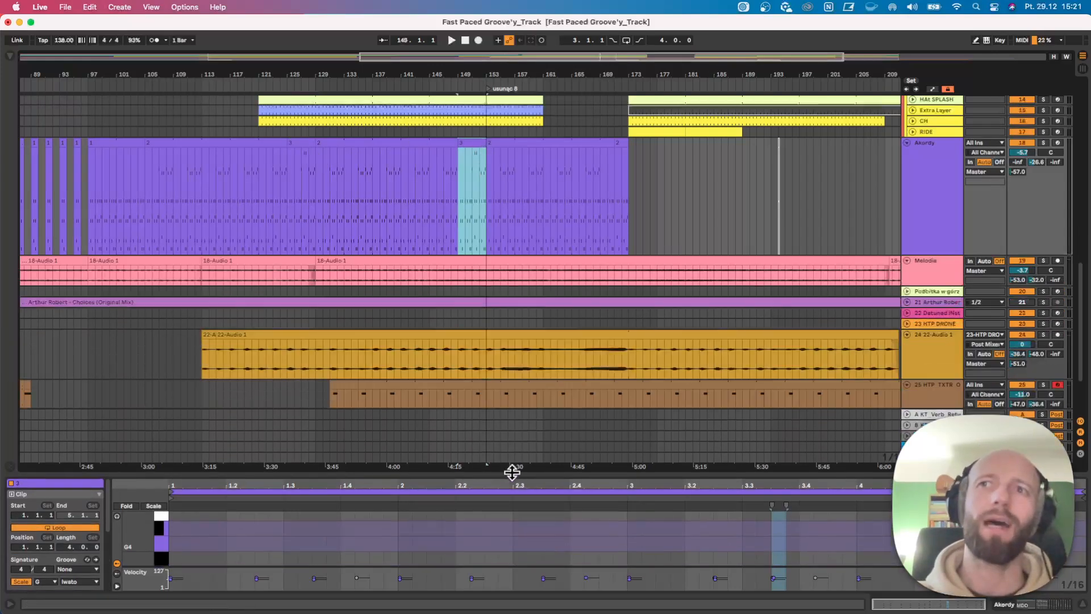
left_click_drag(445, 75, 511, 74)
scroll(331, 146, "up", 2)
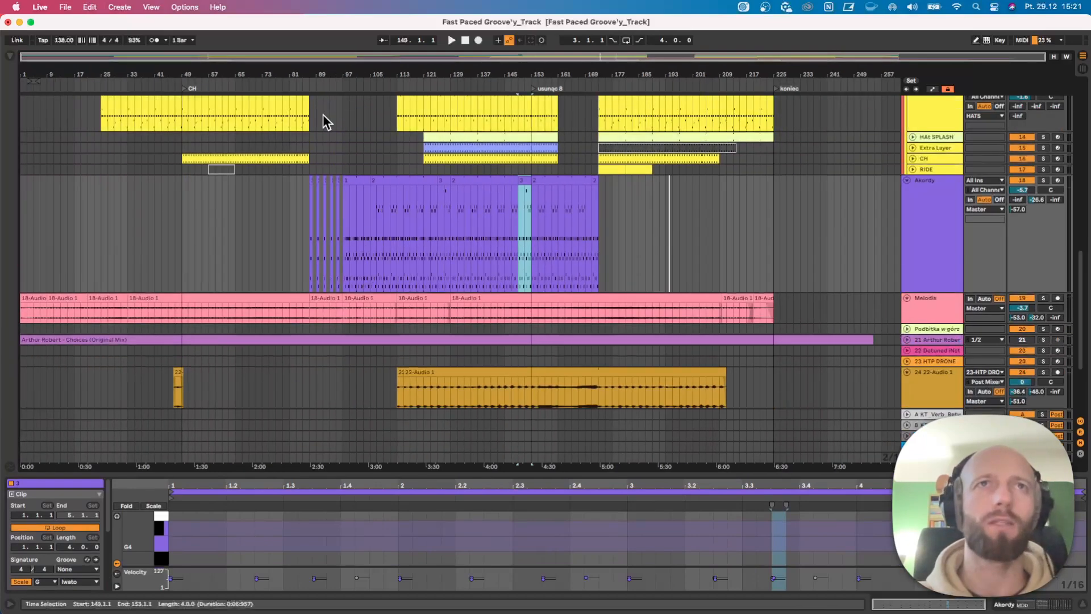
Play from bar 87 and unfold the Decimort2 device in the Akordy track's device chain.
left_click(309, 87)
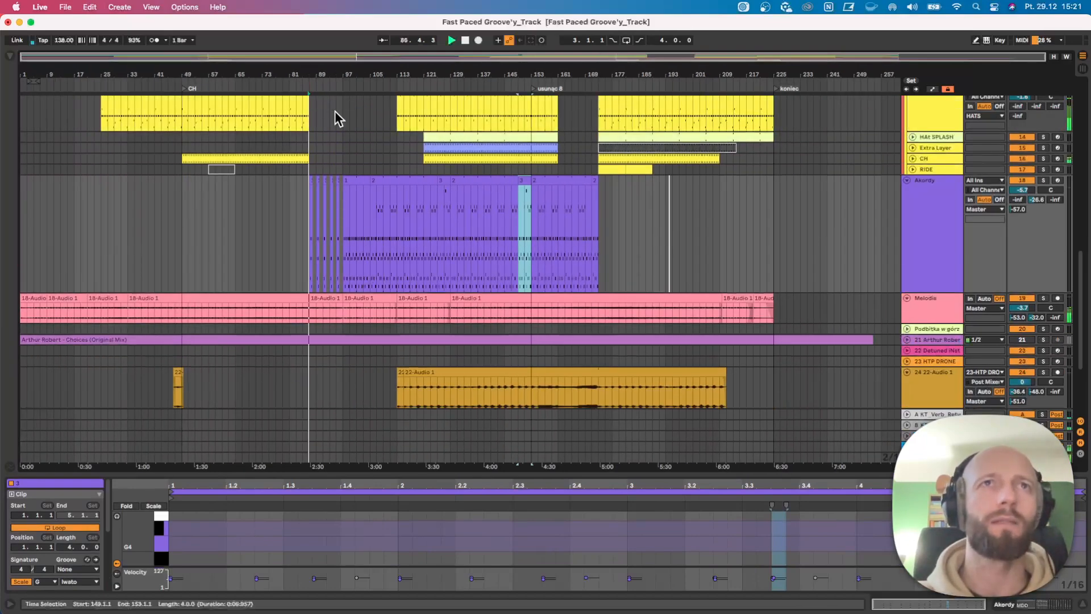
left_click(920, 187)
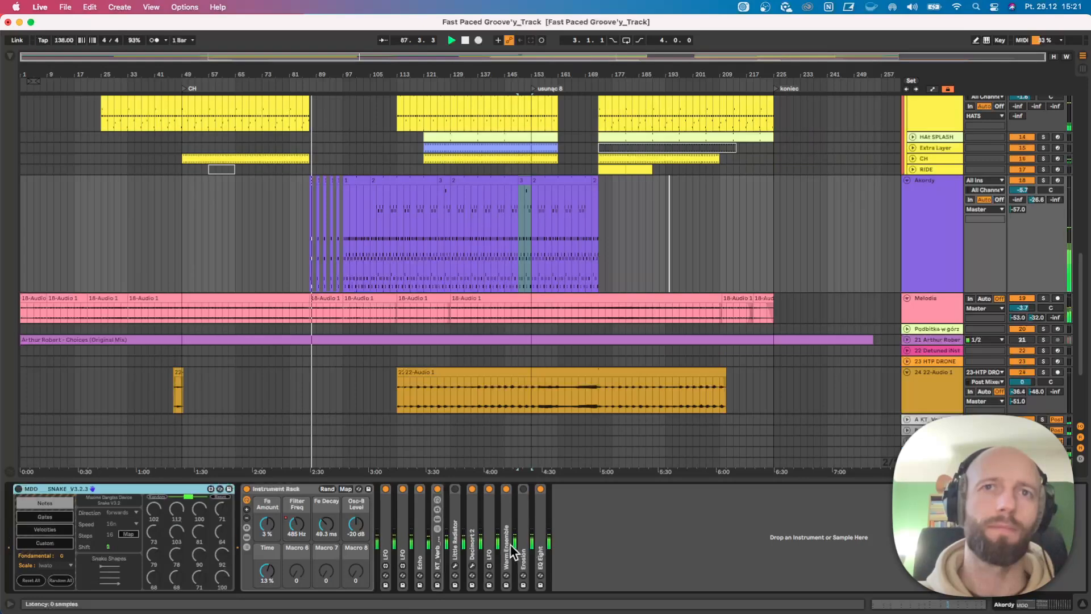
double_click(475, 506)
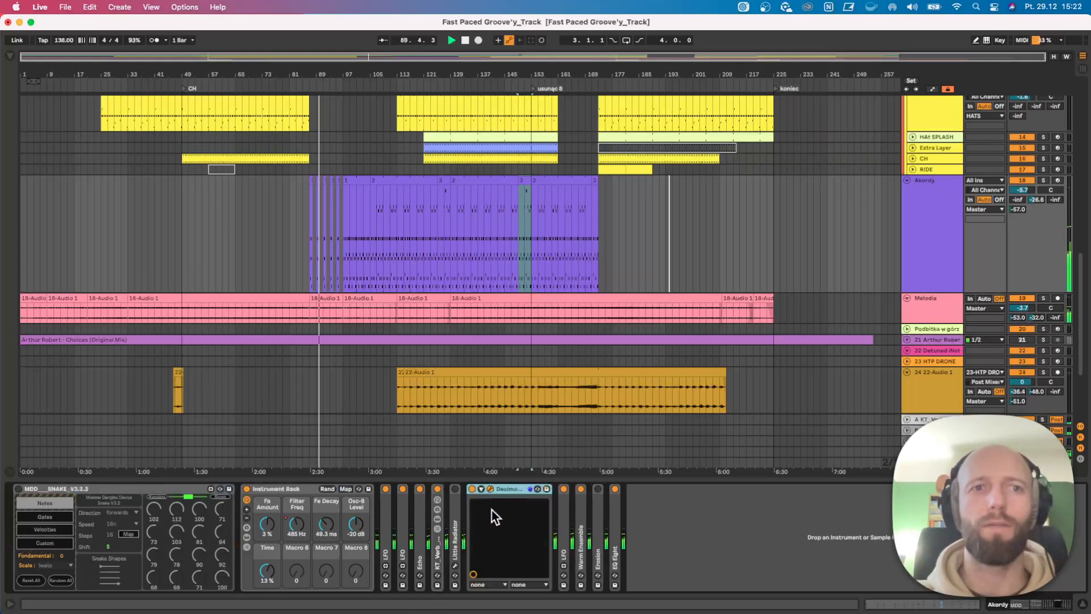
Open the Decimort 2 editor on Akordy, audition the effect with the track soloed, then close the editor and unsolo.
left_click(490, 488)
left_click_drag(204, 358, 156, 276)
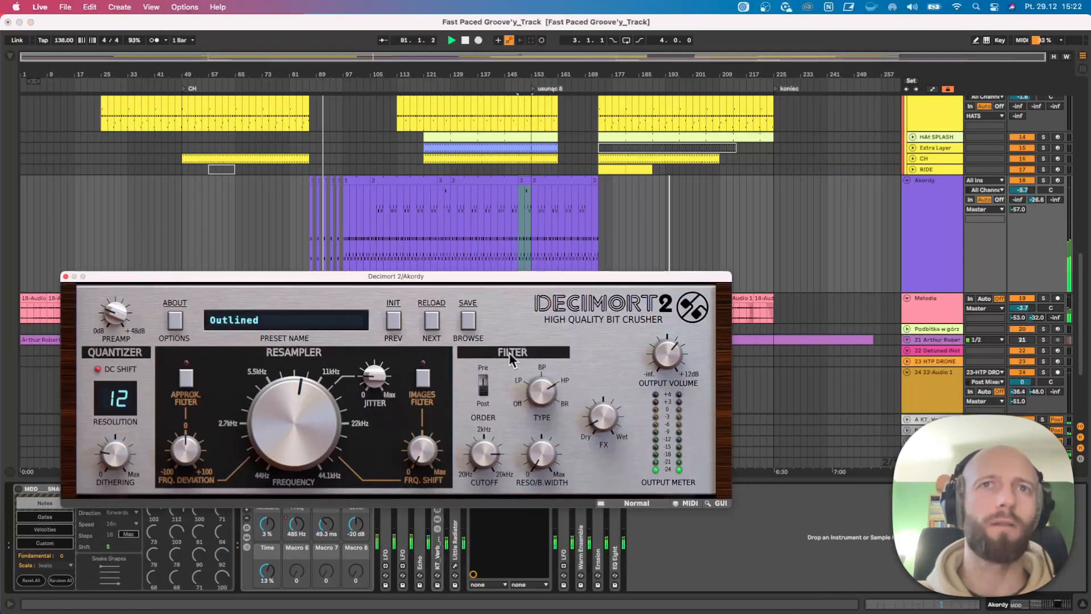
left_click(1045, 181)
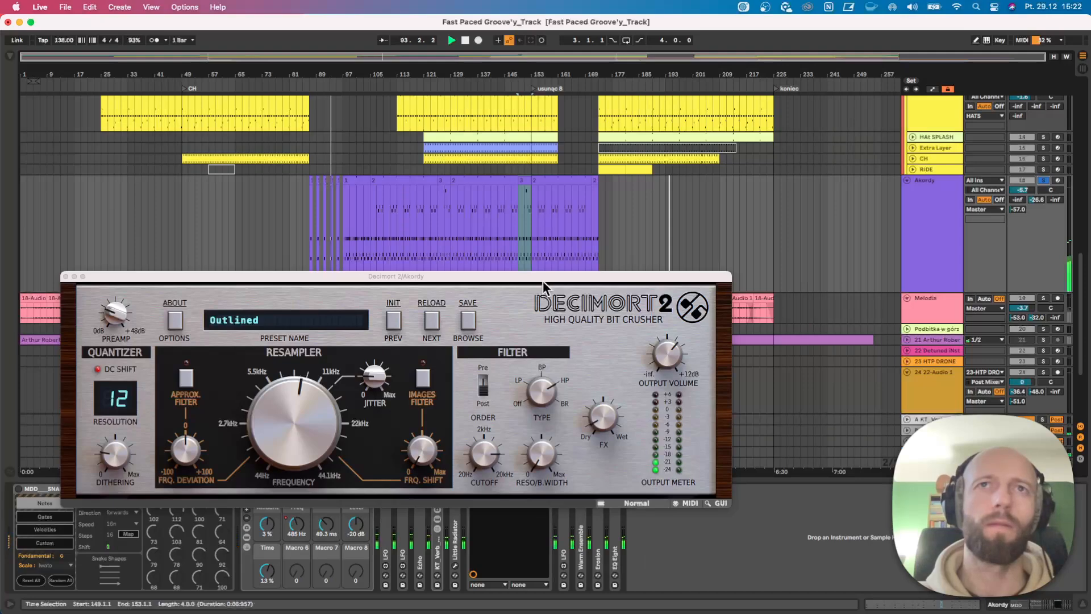
left_click_drag(543, 280, 525, 143)
left_click(475, 491)
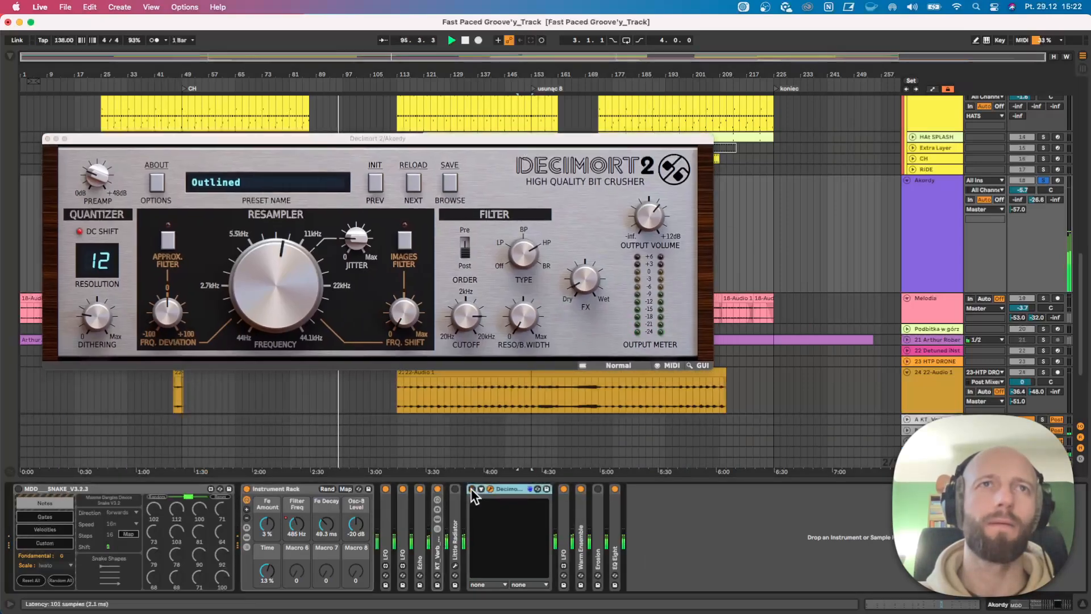
left_click(47, 138)
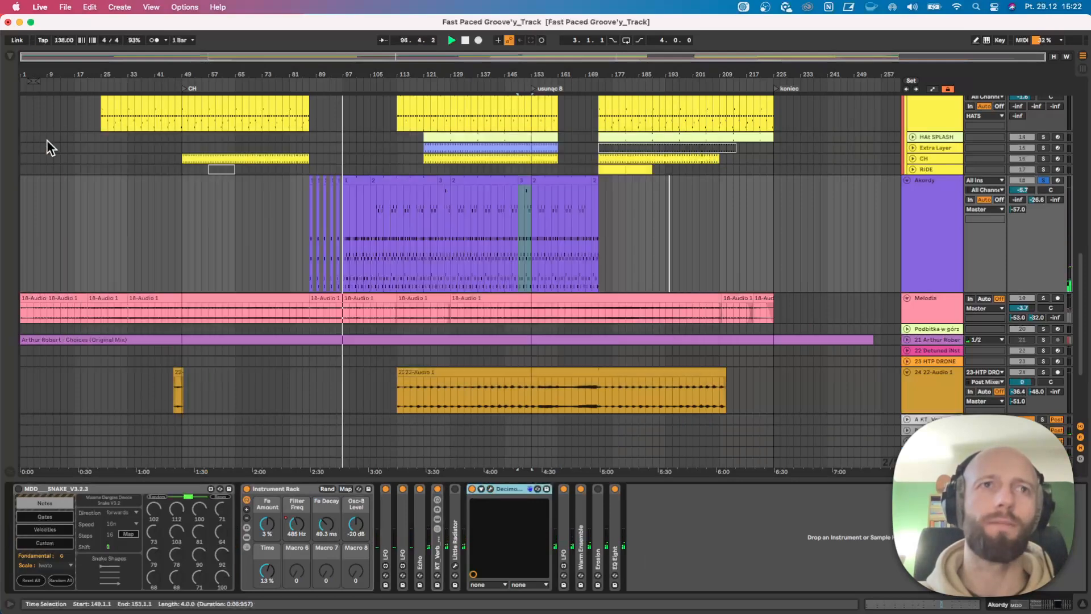
left_click(1043, 181)
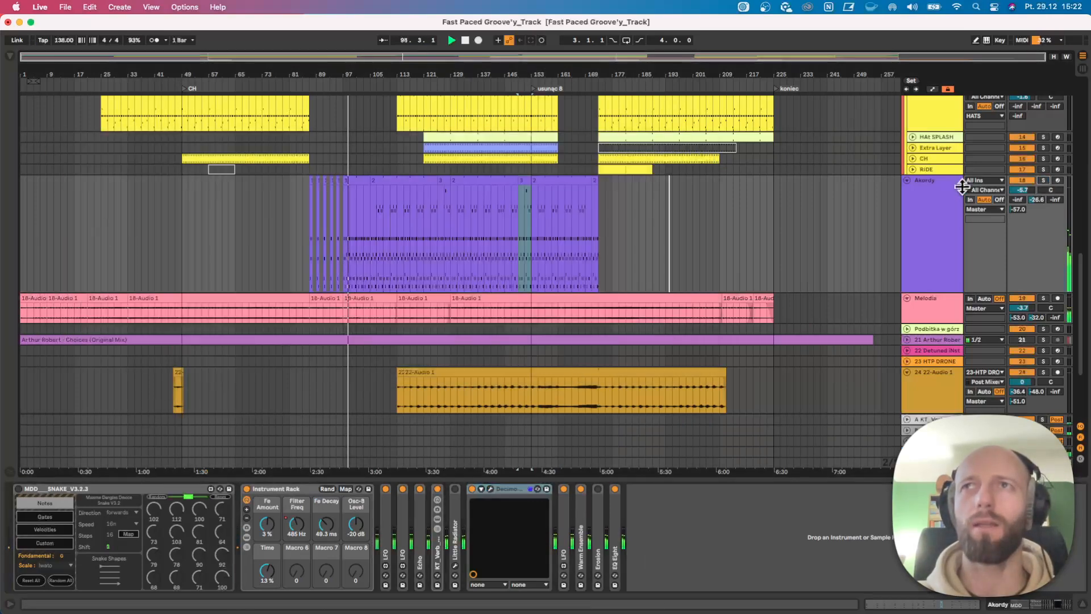
Fold the Akordy track and audition the Melodia clip at bar 97 in solo with its waveform open, then unsolo.
left_click(905, 180)
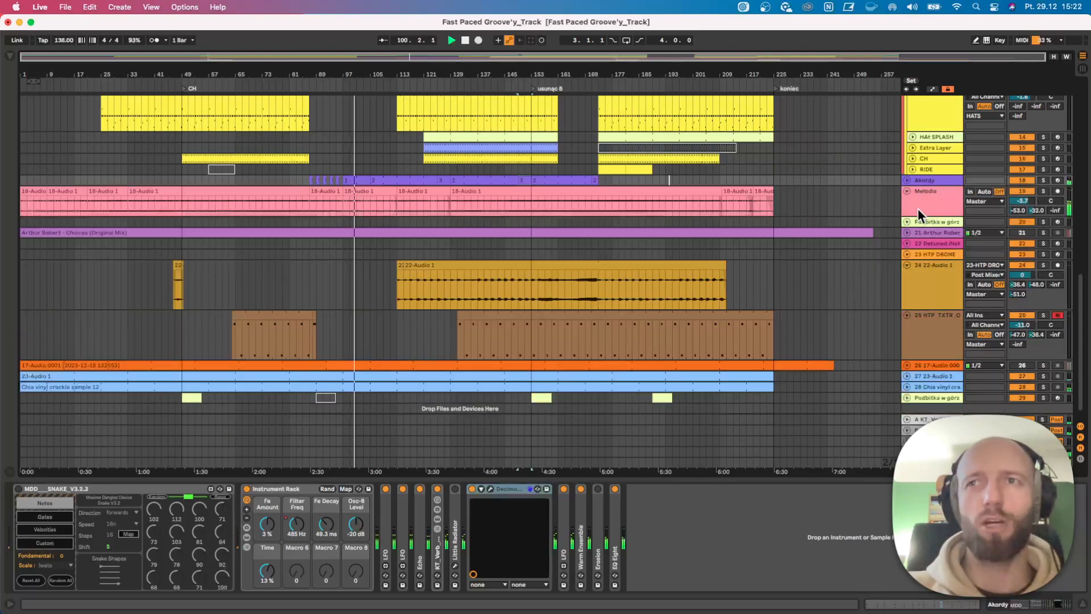
left_click(596, 274)
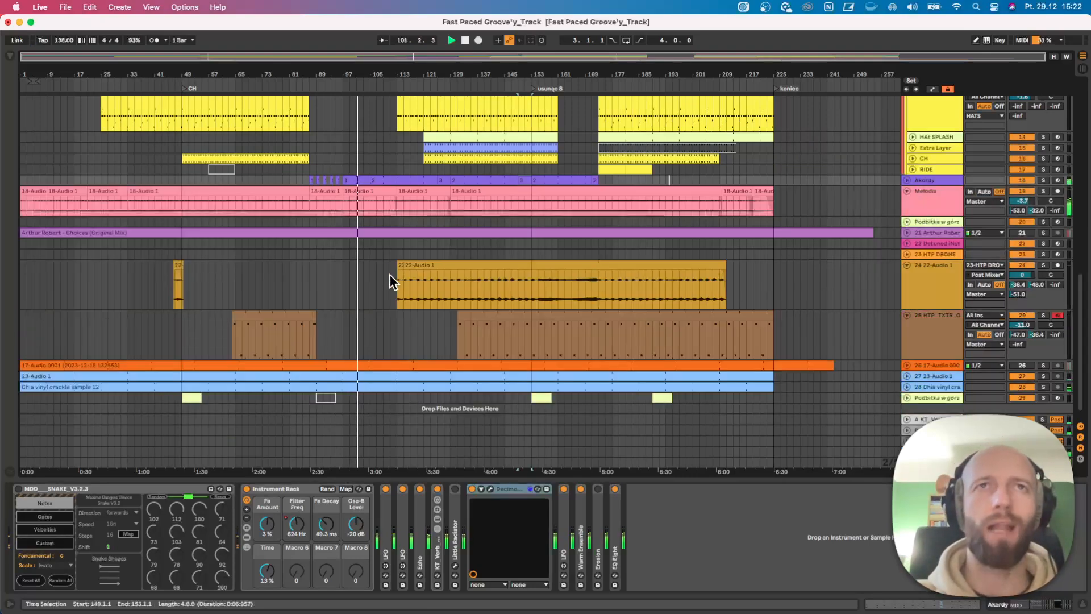
scroll(390, 278, "up", 2)
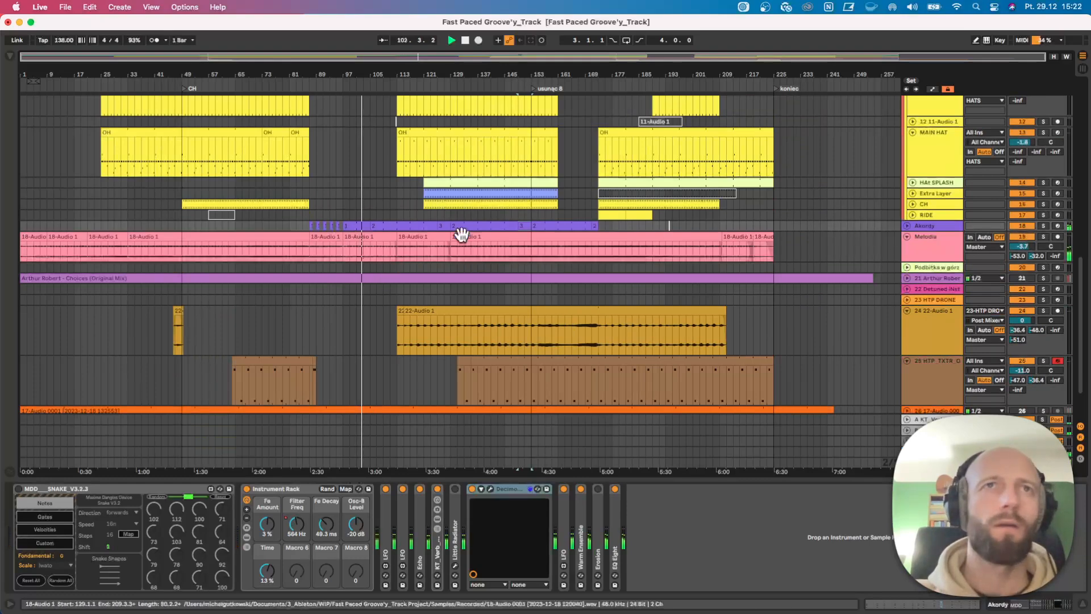
left_click(367, 240)
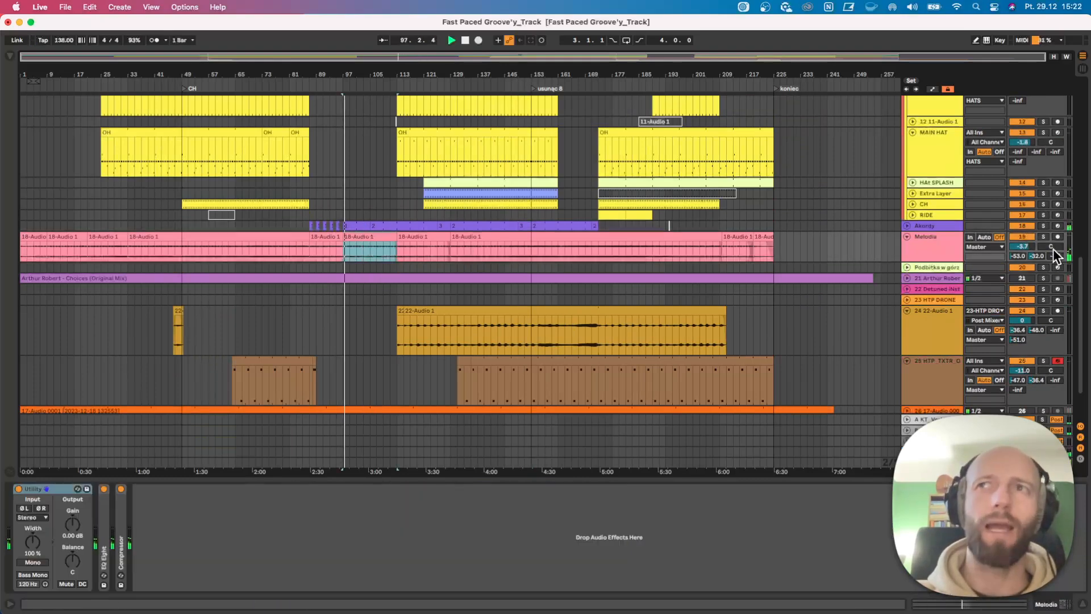
left_click(1042, 236)
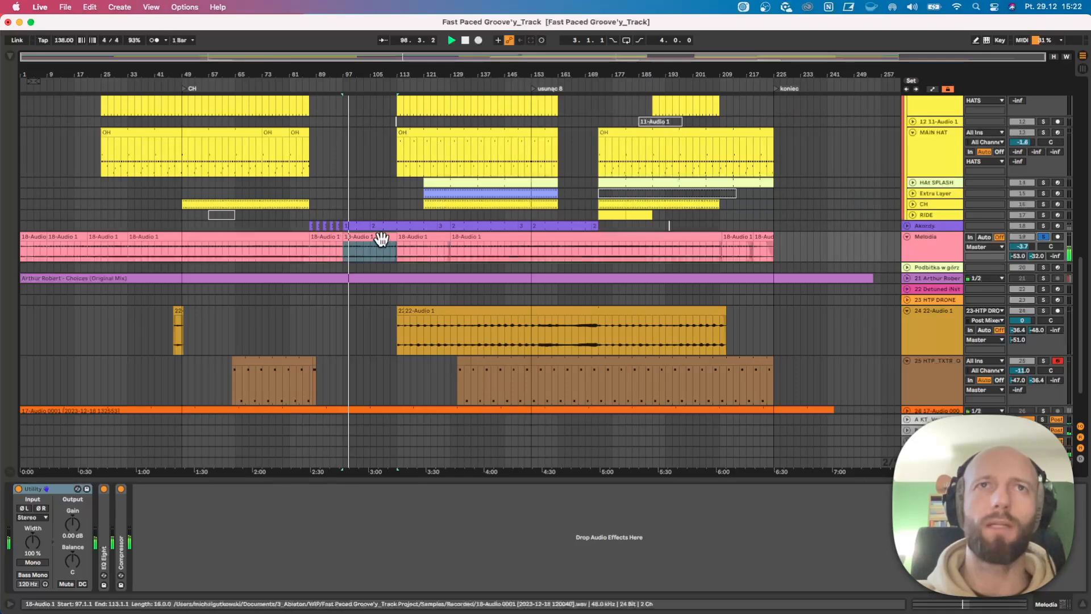
double_click(379, 240)
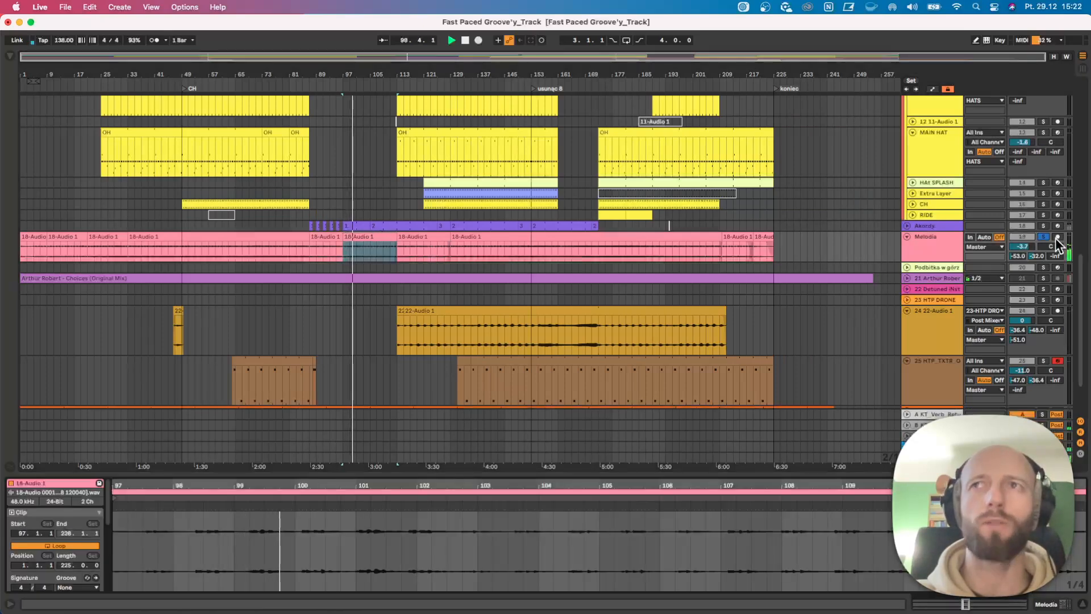
left_click(1043, 237)
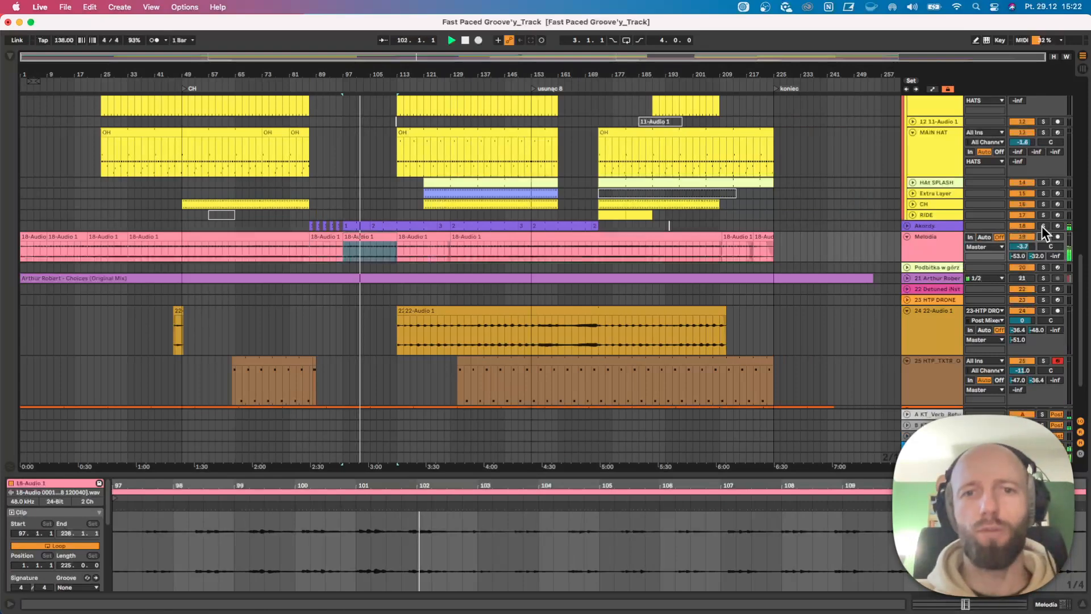
Switch the Snake sequencer on the Akordy track on to inspect its Gates page, then switch it back off.
left_click(925, 226)
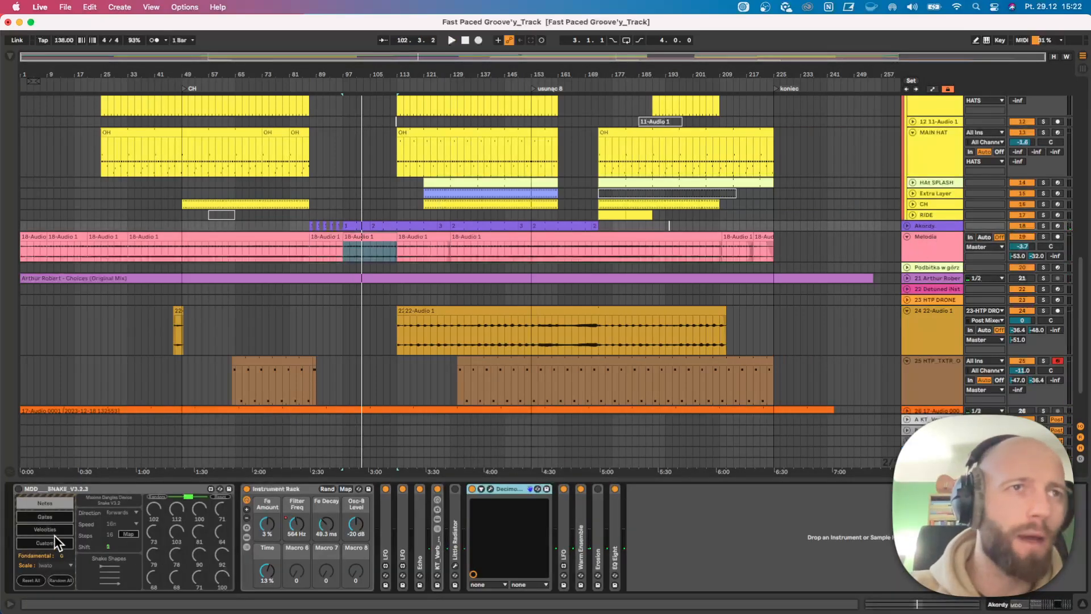
left_click(53, 532)
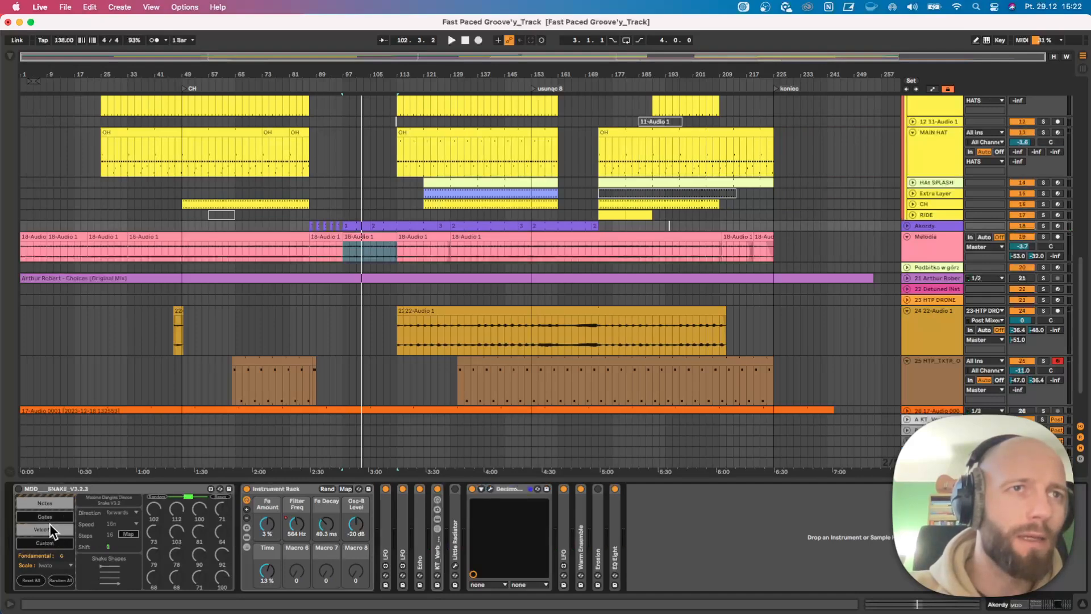
left_click(18, 486)
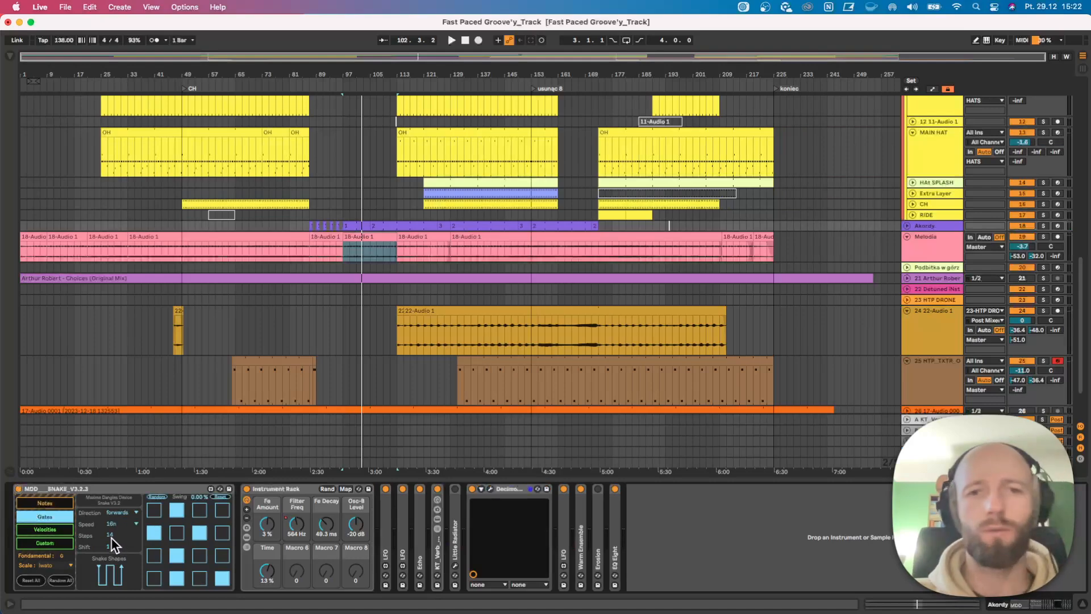
left_click(18, 488)
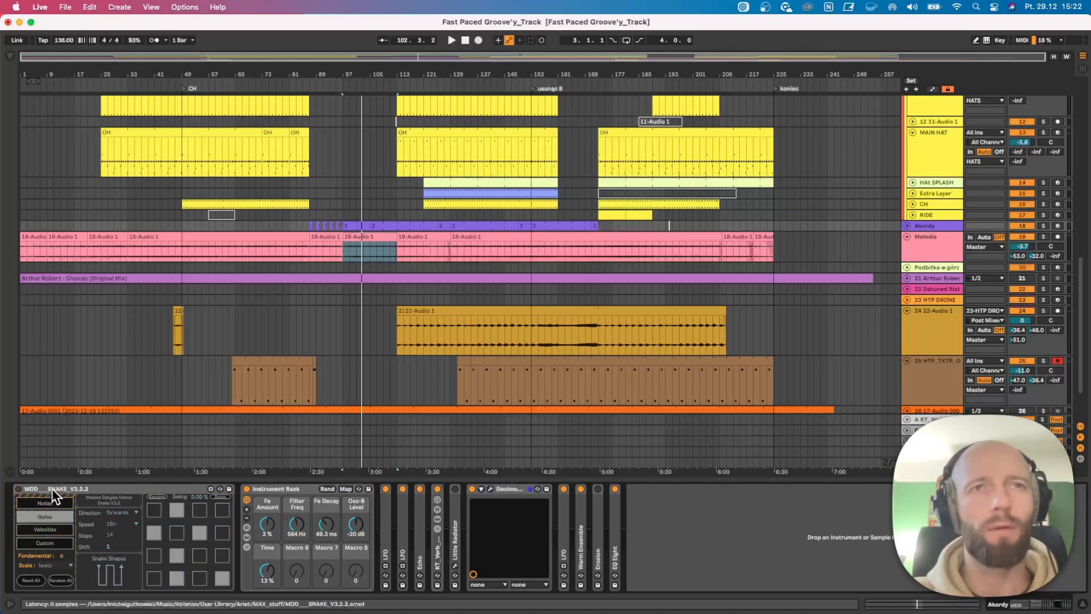
Play from bar 105, unfold the Akordy track and examine the kick, bass, percussion and hat clips around bar 113.
scroll(376, 267, "down", 1)
left_click(372, 253)
key("space")
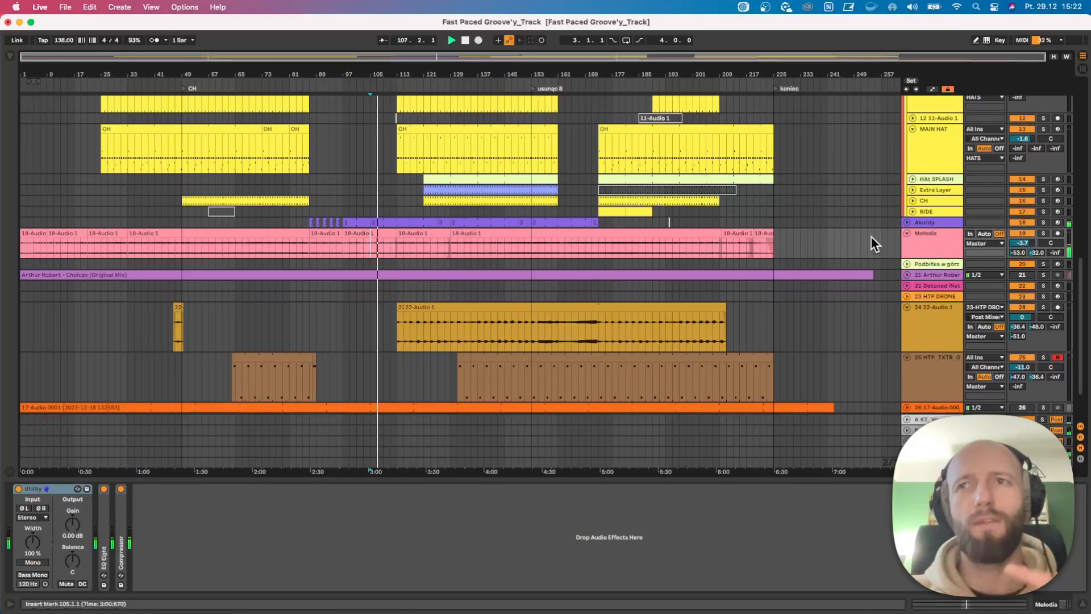
left_click(907, 222)
scroll(447, 284, "down", 1)
left_click_drag(409, 69, 407, 134)
scroll(401, 270, "down", 2)
scroll(401, 270, "up", 10)
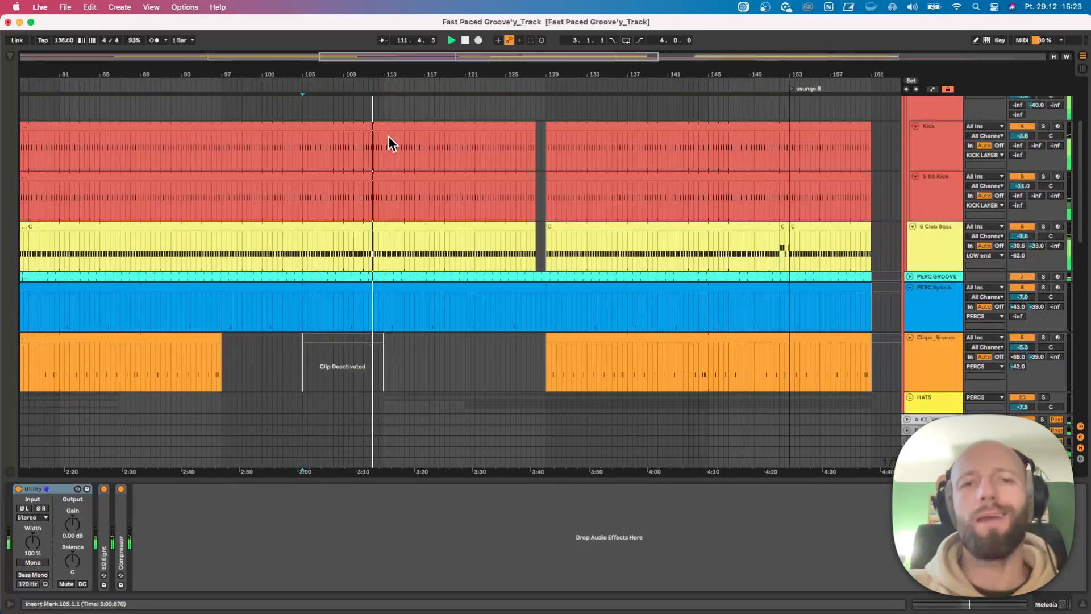
scroll(404, 175, "down", 5)
left_click_drag(400, 75, 369, 17)
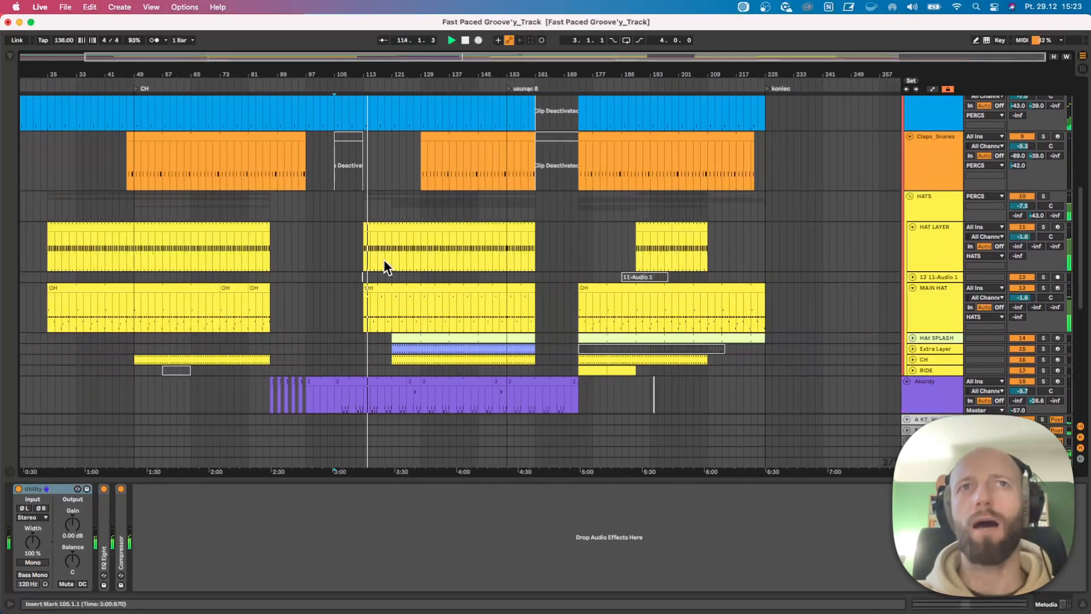
scroll(382, 260, "down", 2)
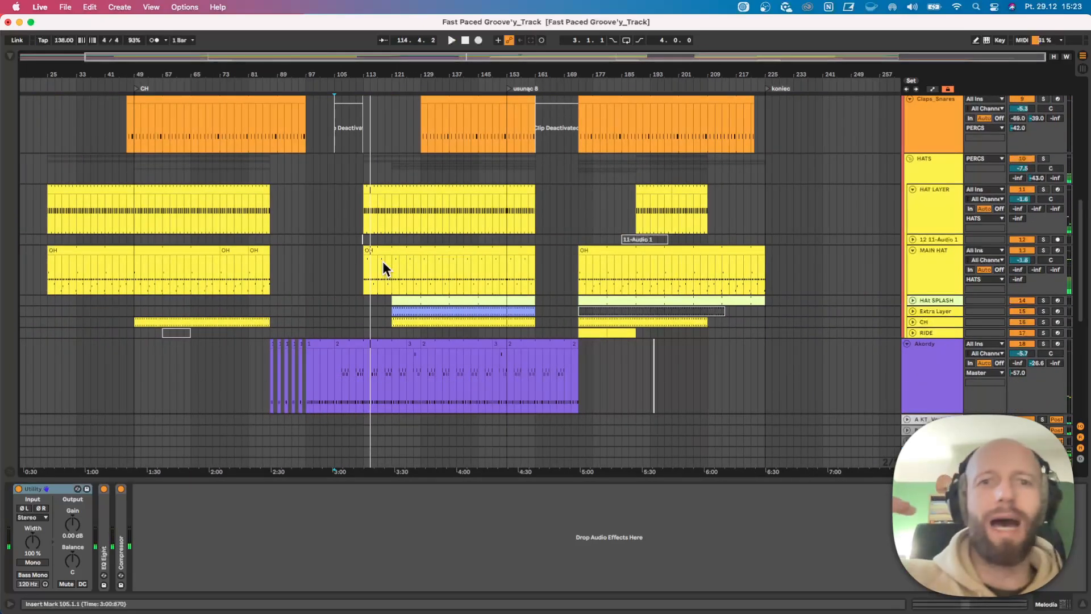
Audition the 24 22-Audio 1 track in solo, play it from bar 141, unsolo it and show the HTP DRONE devices.
scroll(382, 267, "down", 10)
left_click(375, 323)
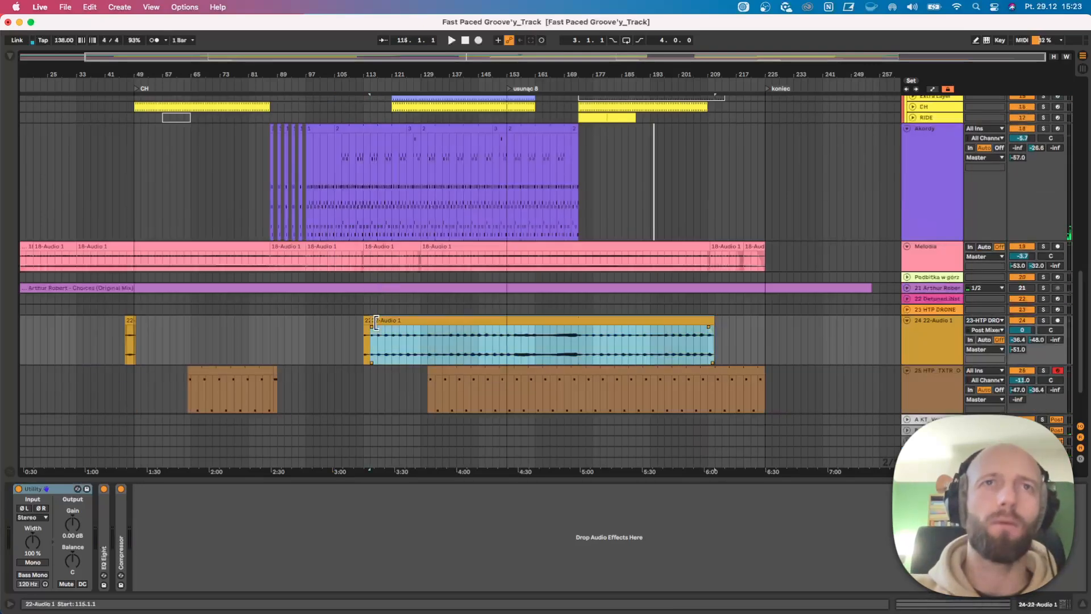
left_click(367, 323)
left_click(1042, 321)
left_click(463, 340)
key("space")
left_click(1043, 320)
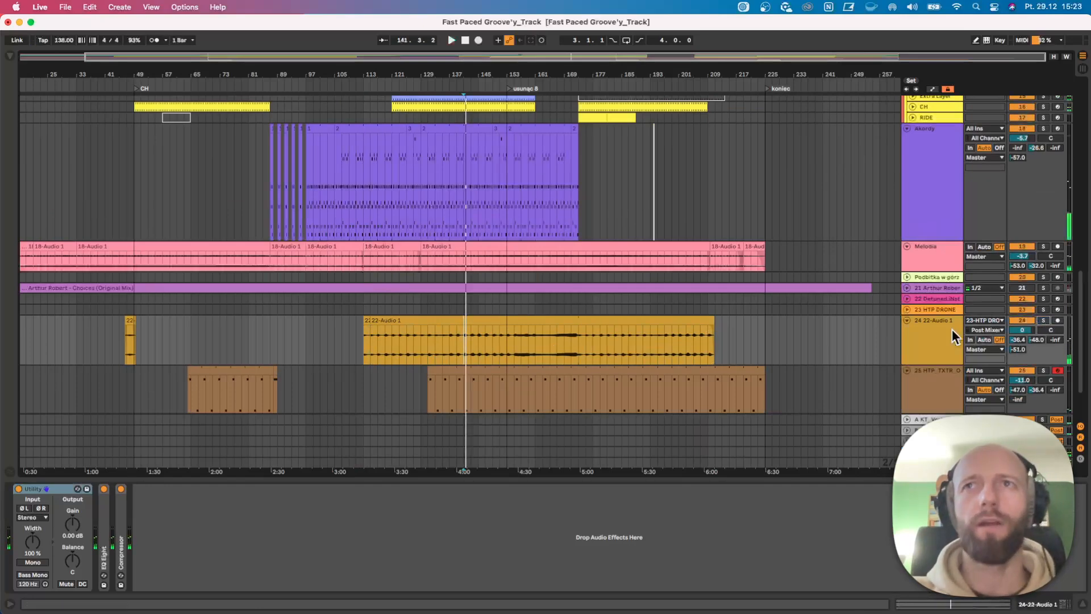
left_click(923, 309)
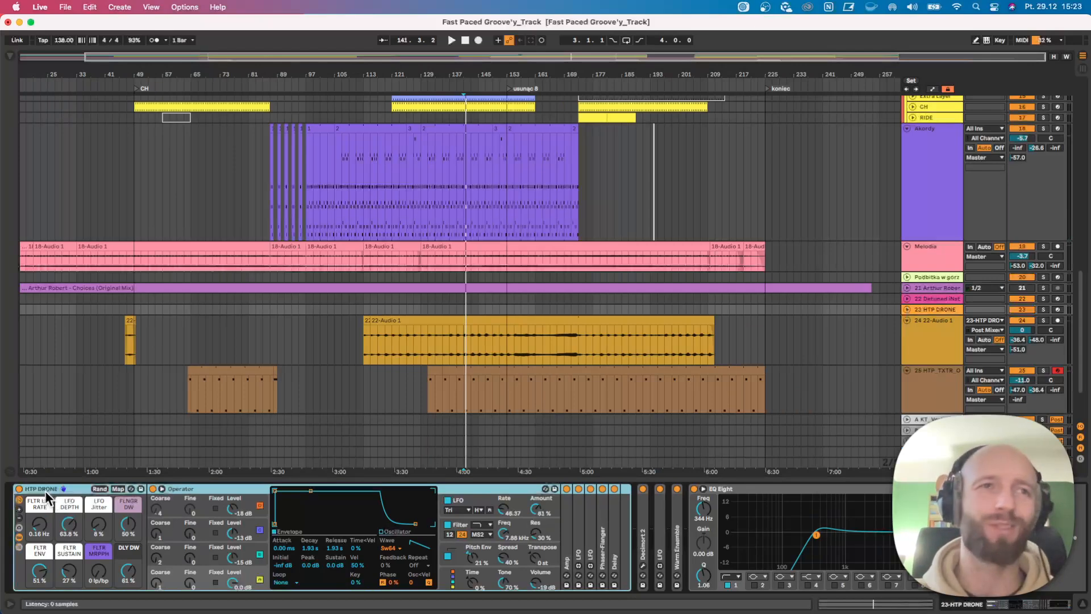
Play the arrangement from the 22-Audio 1 clip at bar 113, jump to bar 121 and examine the hat and Akordy layers.
left_click(366, 331)
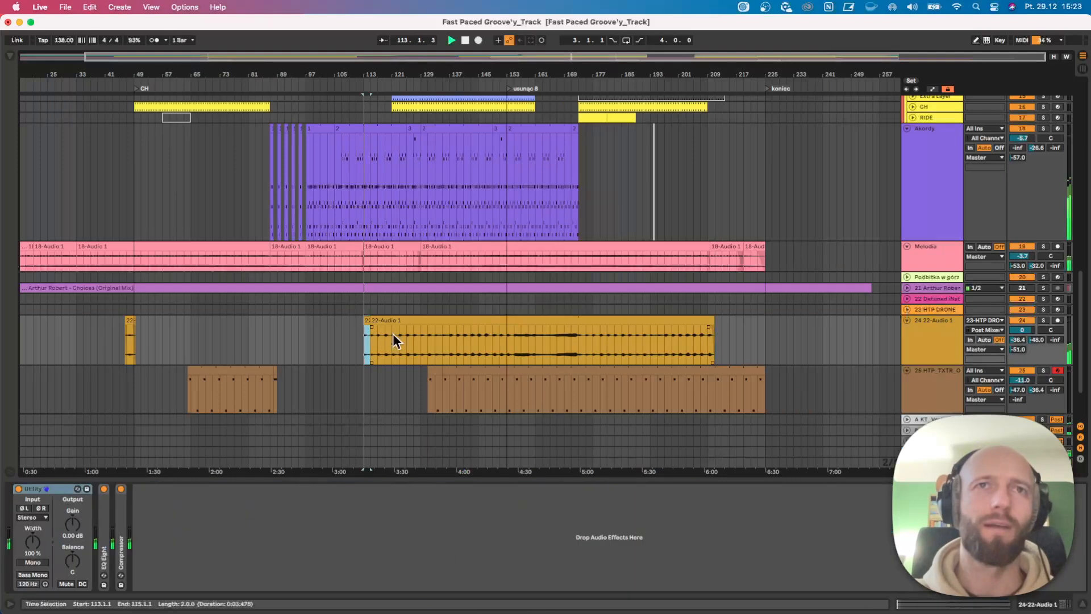
left_click(390, 339)
scroll(400, 355, "up", 6)
scroll(401, 355, "down", 1)
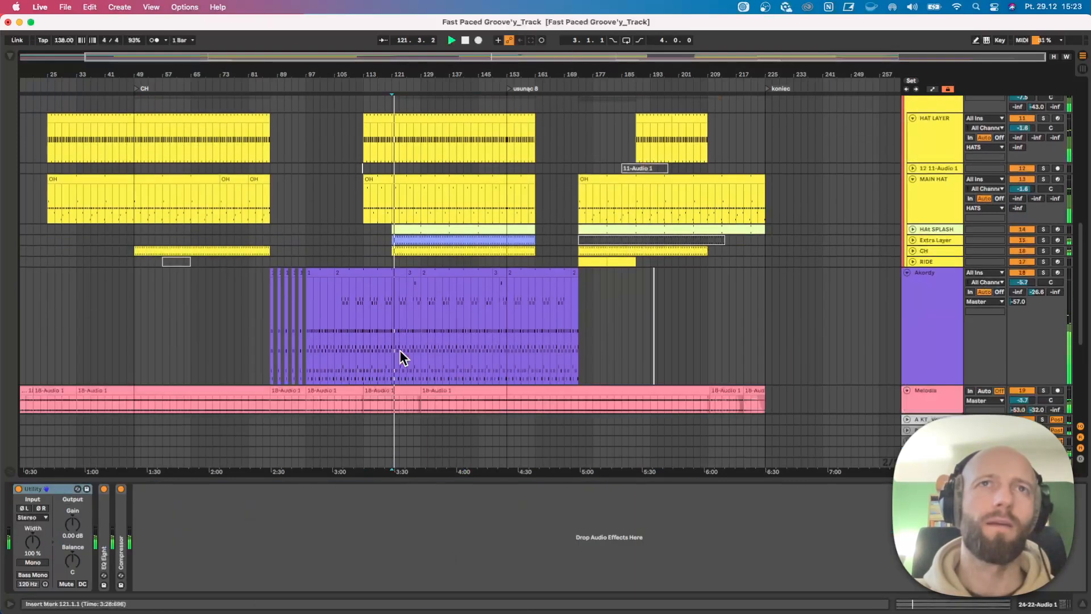
scroll(401, 356, "up", 1)
Play from bar 119, unfold the HAt SPLASH and Extra Layer tracks, and solo Extra Layer briefly to hear it.
left_click(386, 289)
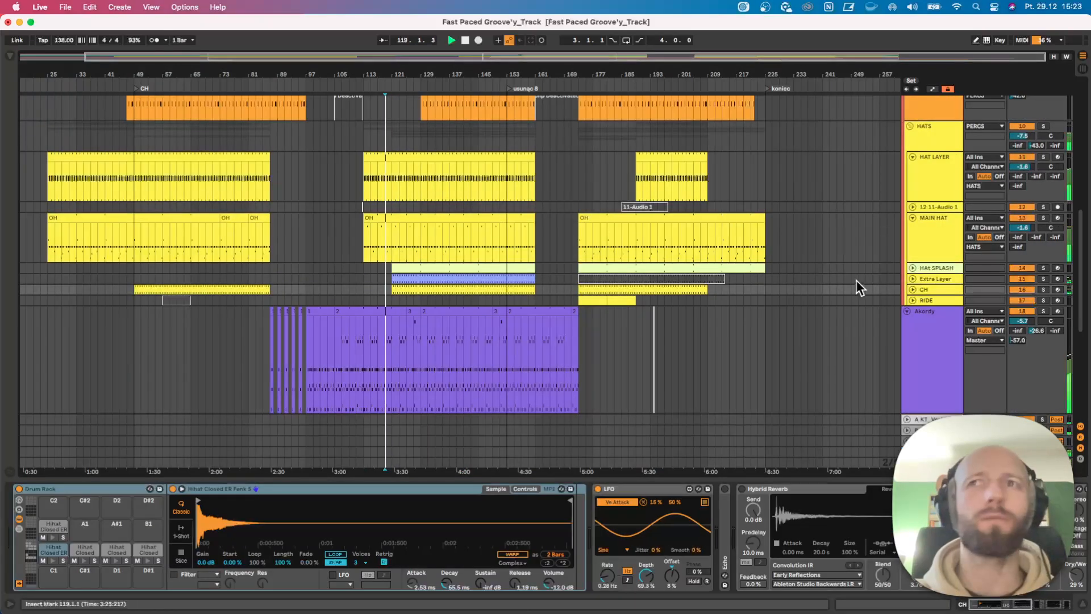
left_click(912, 267)
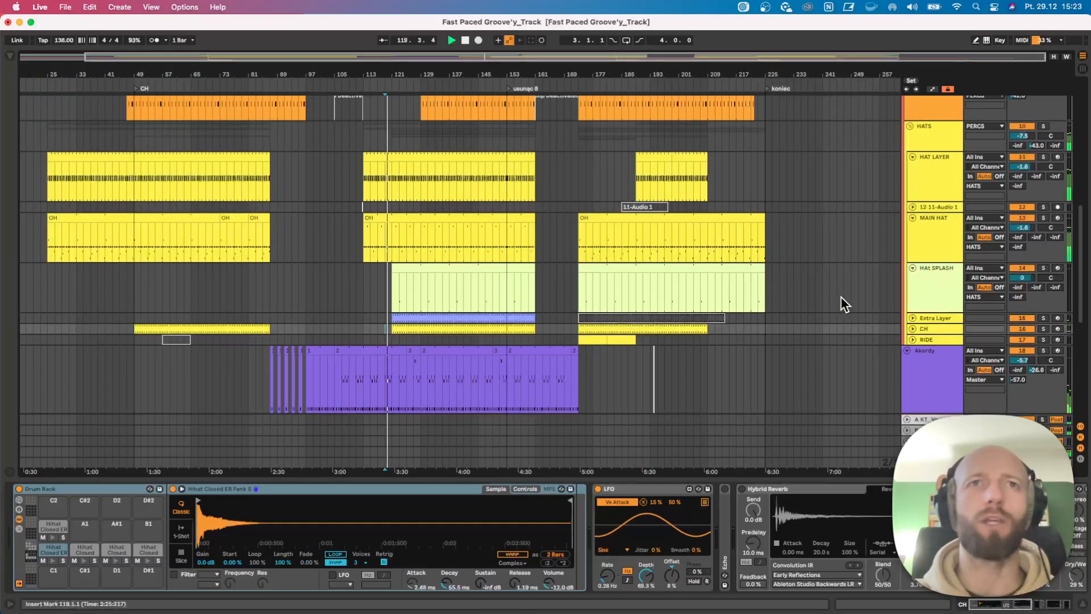
left_click(912, 318)
left_click(1044, 318)
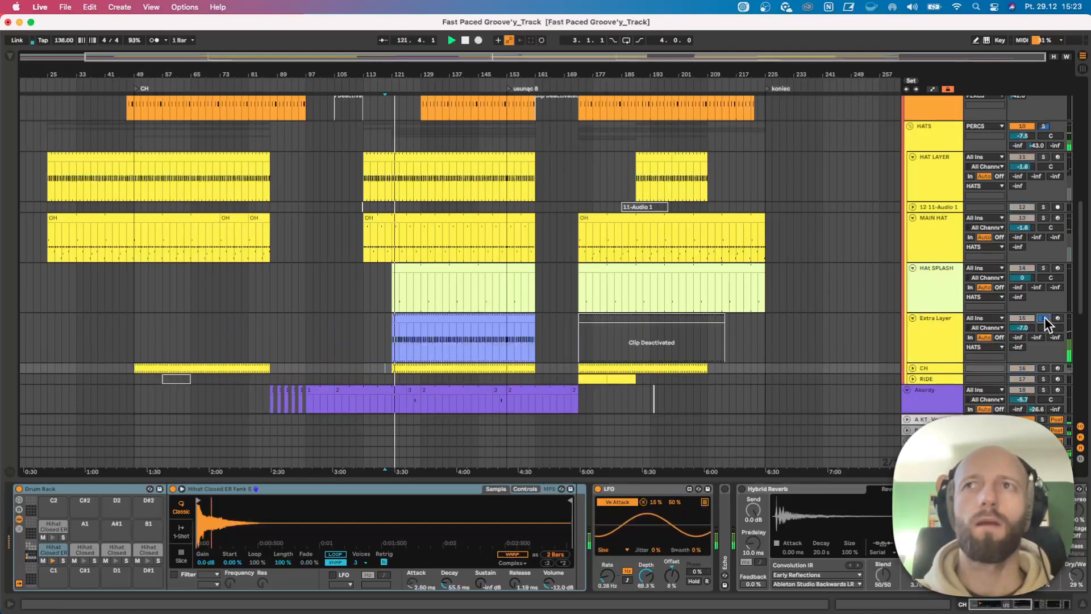
left_click(1044, 317)
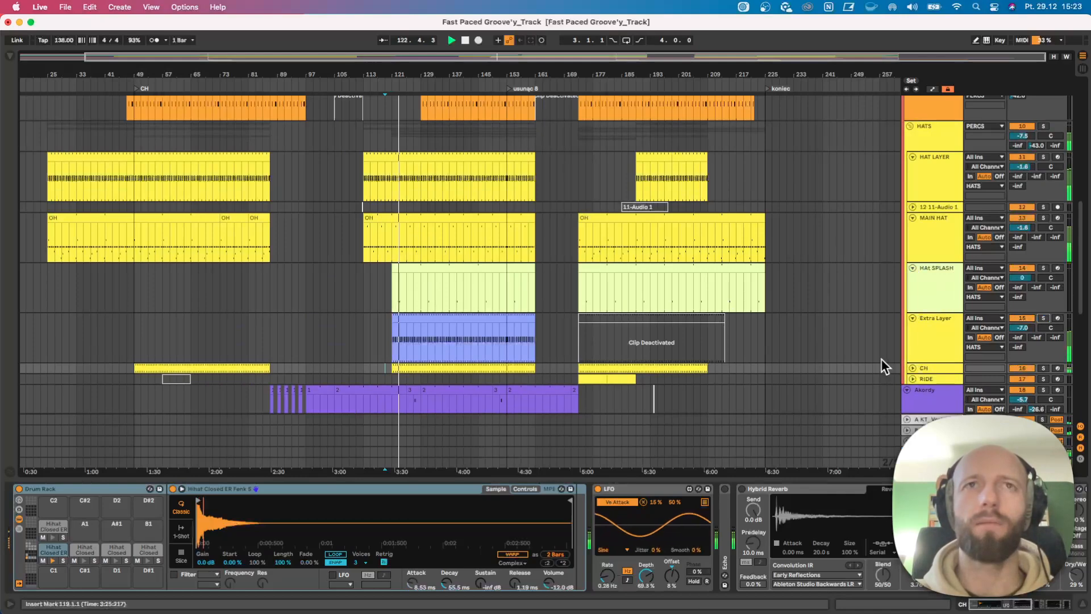
Play the HAt SPLASH section from bar 131 and jump ahead to bar 153.
left_click(427, 288)
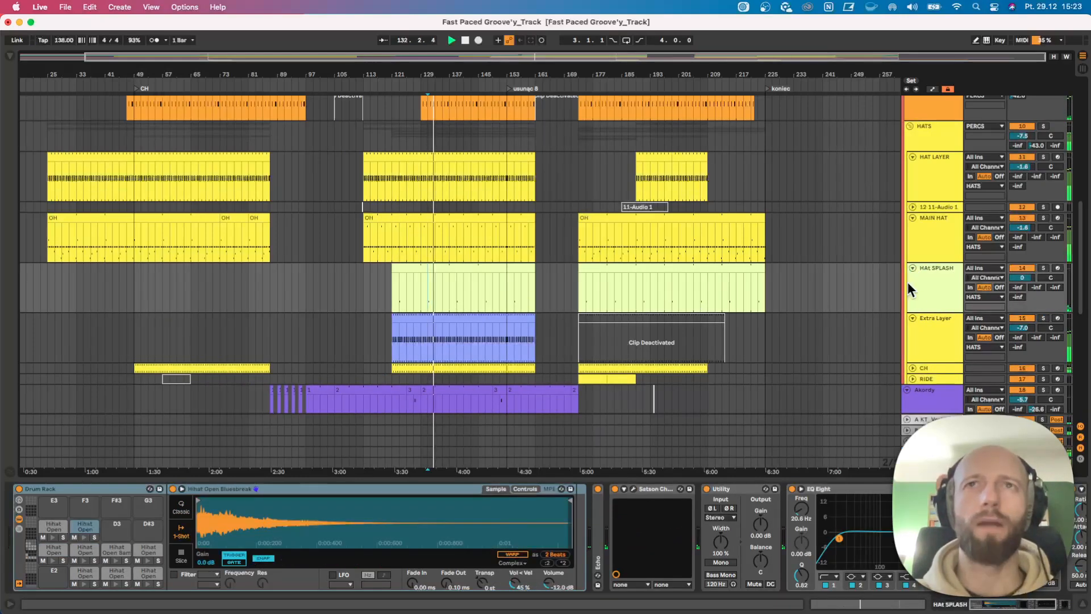
scroll(495, 284, "down", 1)
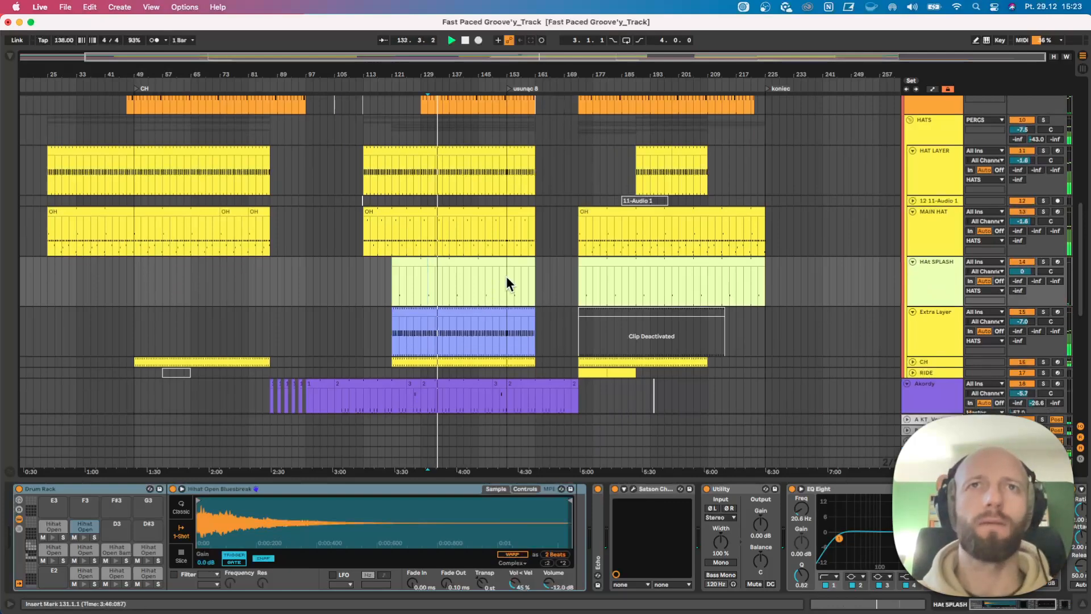
left_click(506, 284)
scroll(505, 290, "up", 5)
scroll(534, 285, "down", 2)
Audition the transition from bars 159 and 161, and view the end of the Akordy clips up close.
left_click(526, 264)
scroll(524, 279, "down", 2)
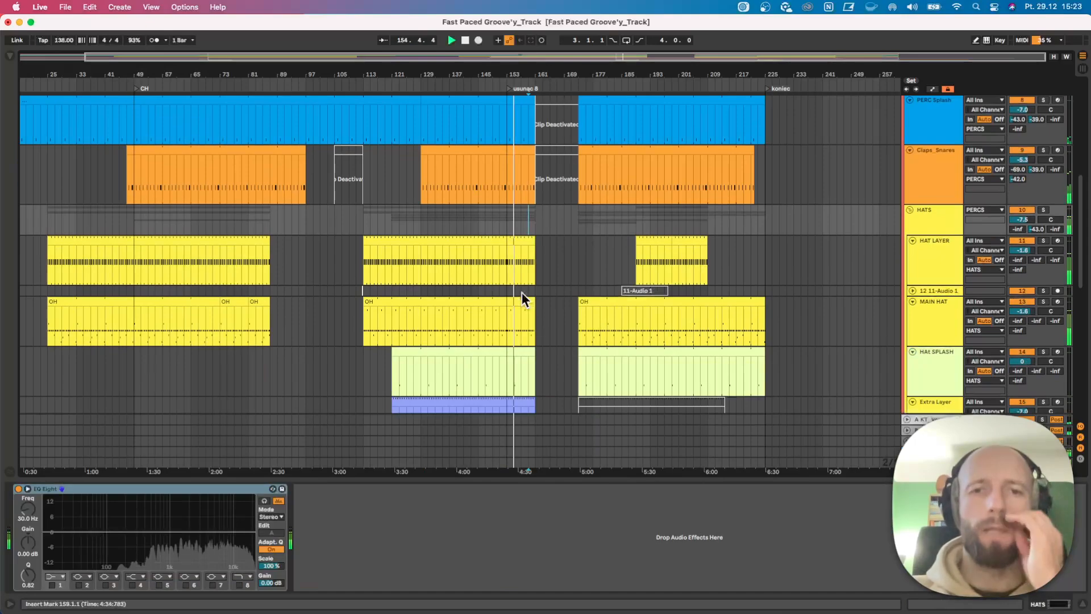
scroll(526, 295, "down", 5)
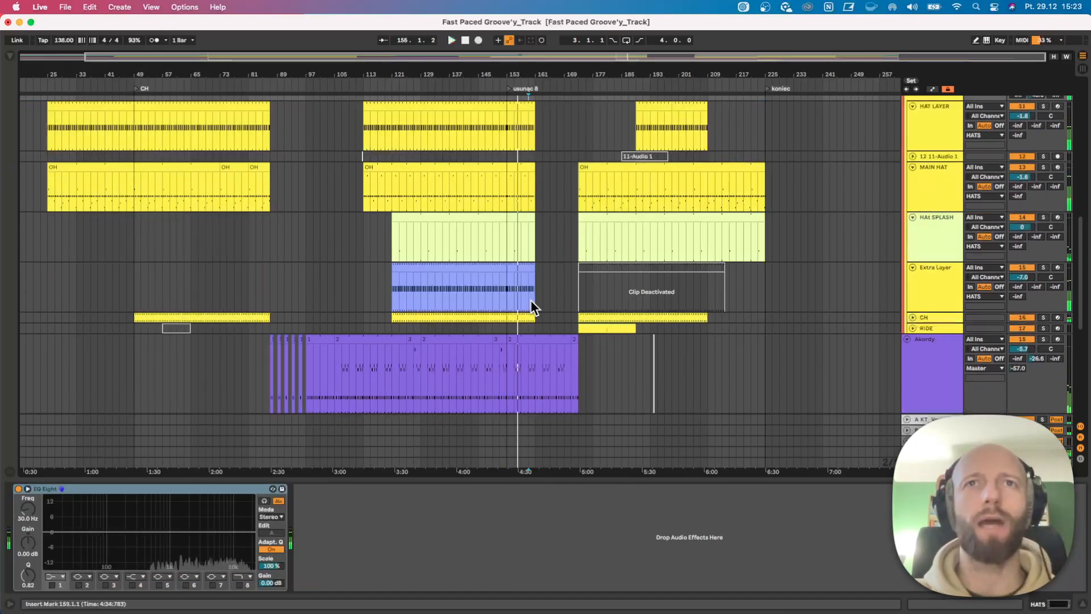
left_click(539, 301)
scroll(575, 305, "down", 5)
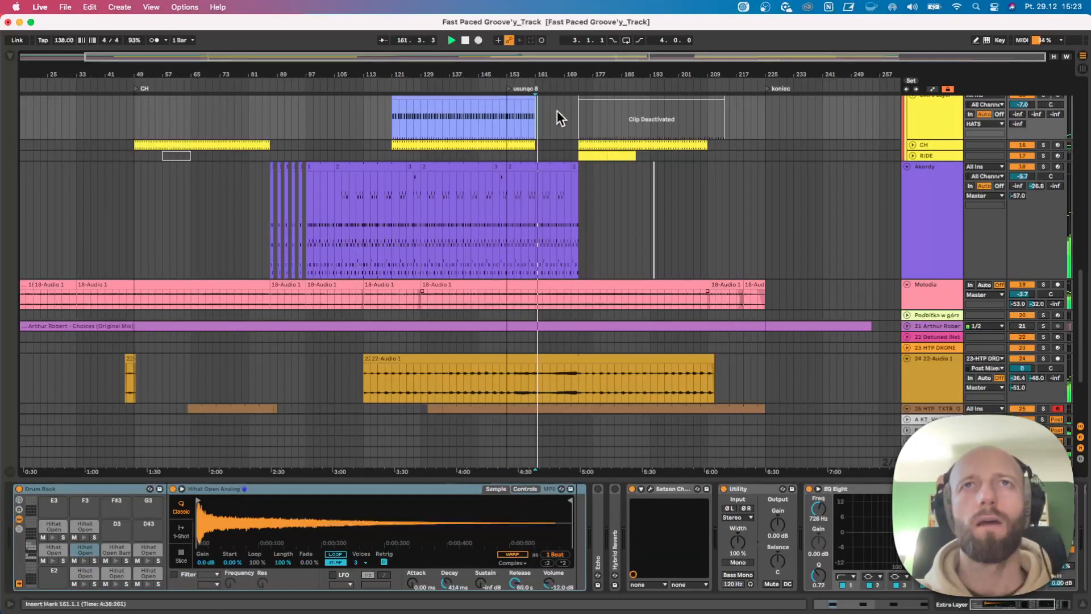
left_click_drag(573, 69, 573, 116)
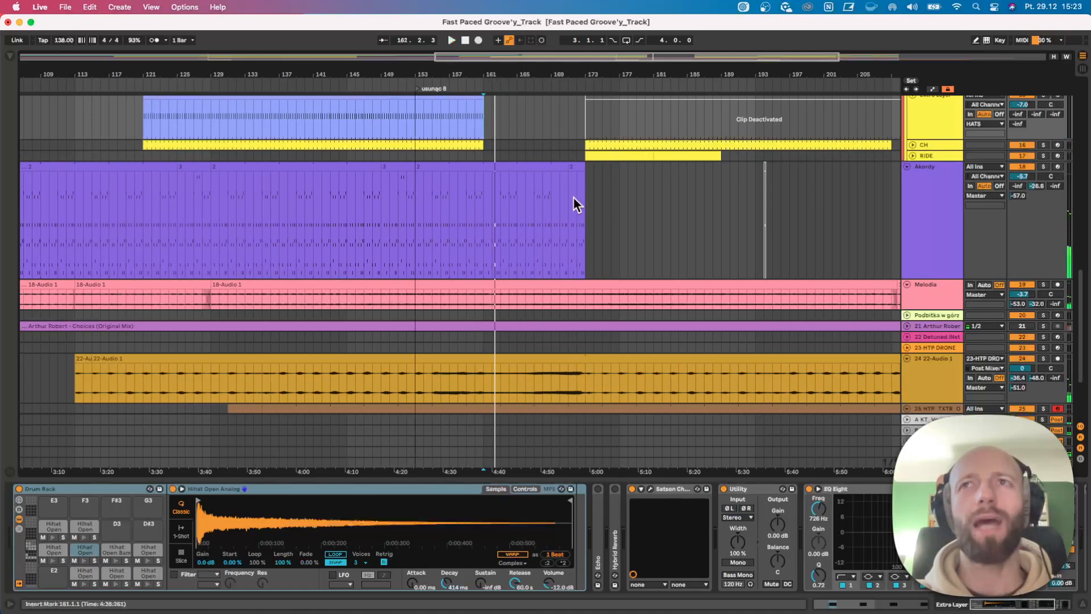
Examine the last Akordy clips from bar 153 to 173, including the two-bar clip starting at bar 171.
left_click(500, 173)
left_click(499, 167)
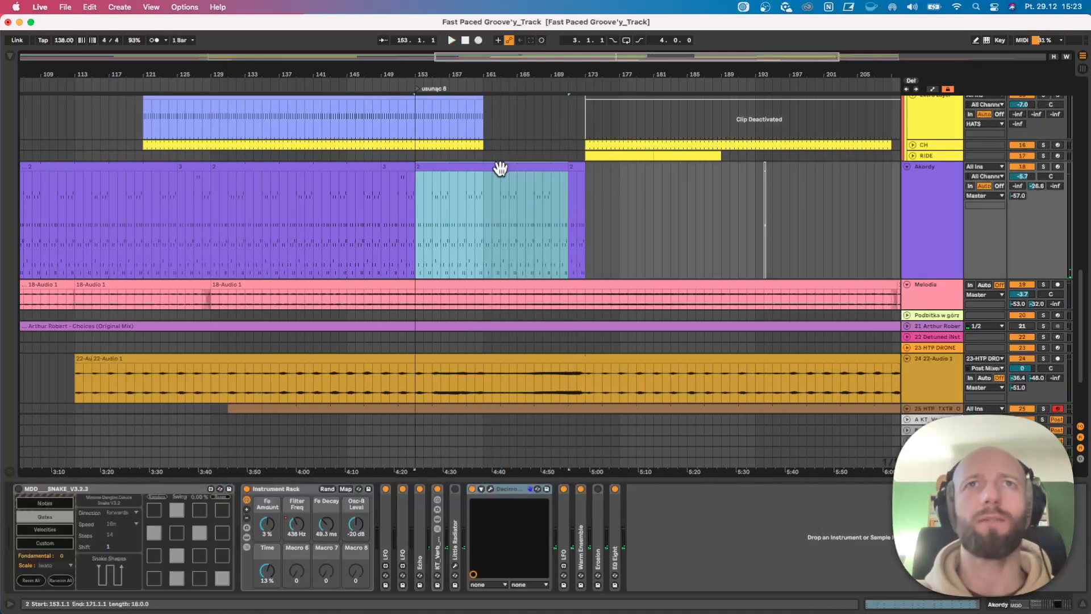
left_click(574, 169)
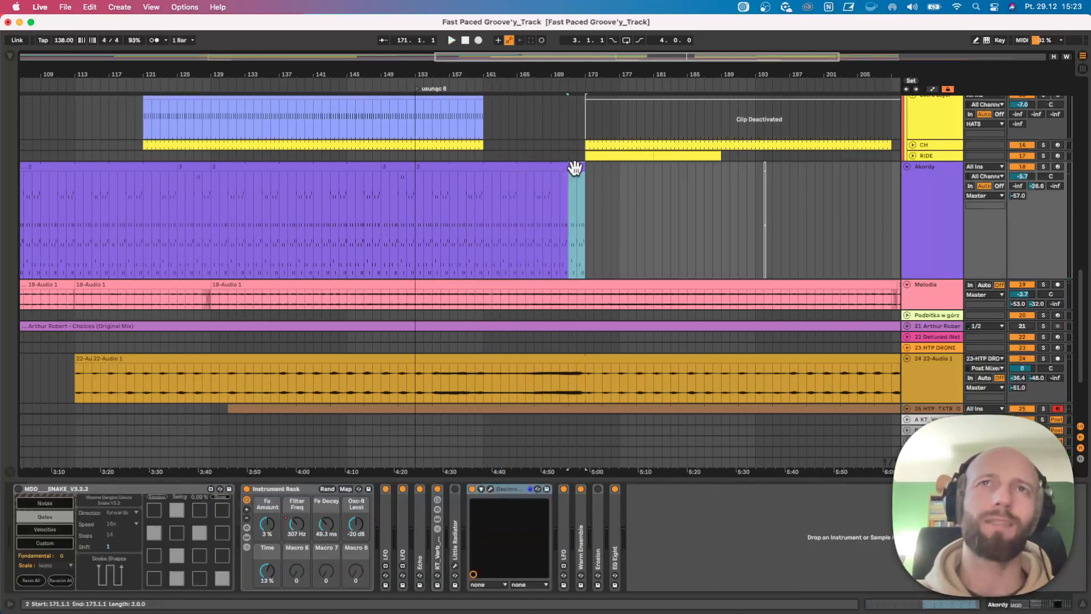
left_click_drag(549, 198, 535, 199)
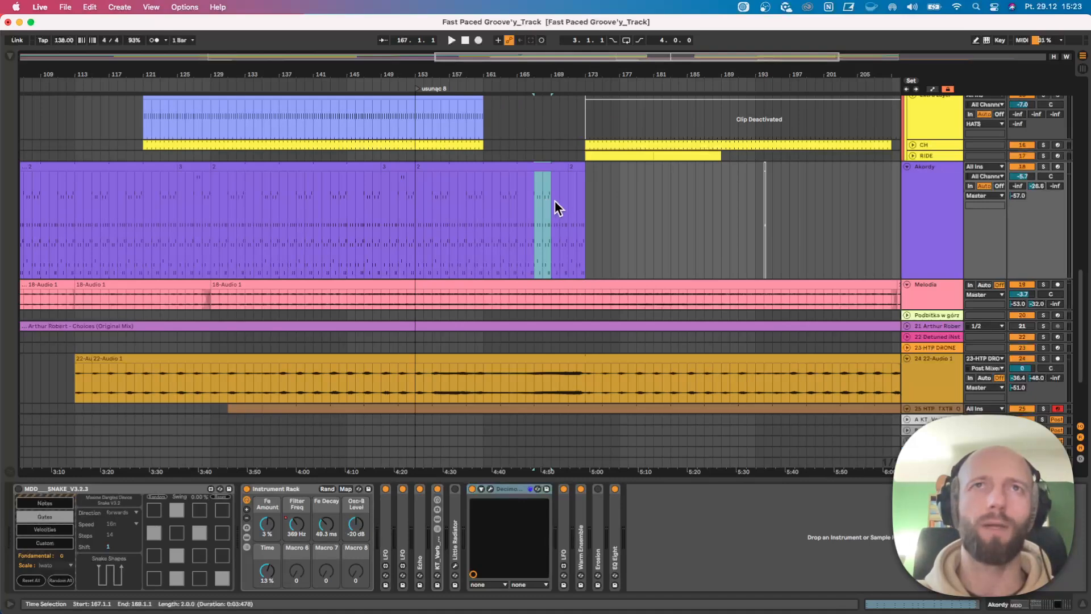
left_click(575, 169)
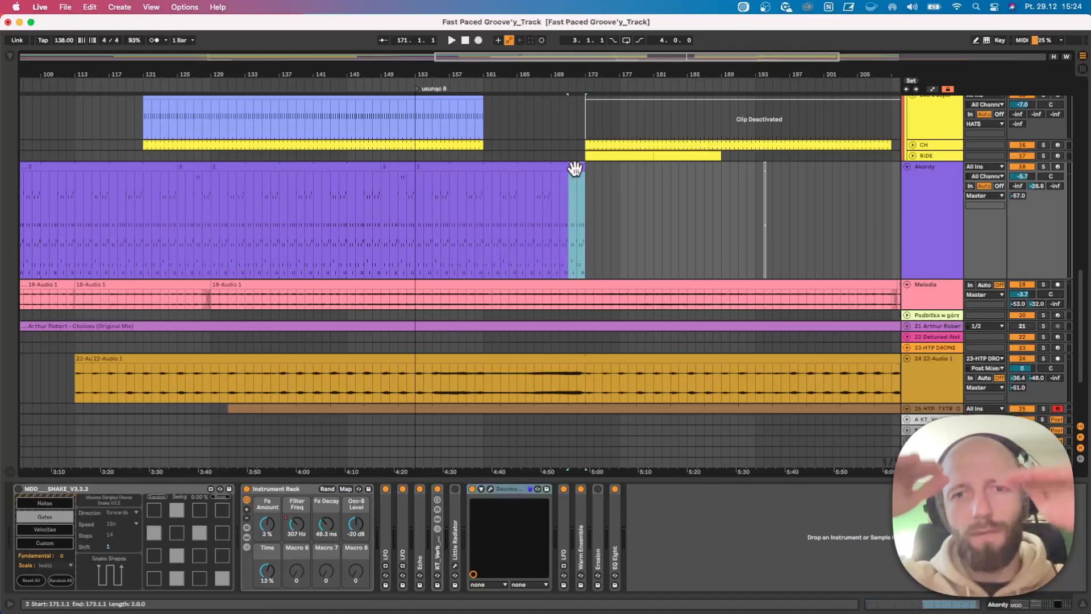
Show the Filter Freq automation of the Akordy instrument rack and view it across the whole arrangement.
double_click(917, 182)
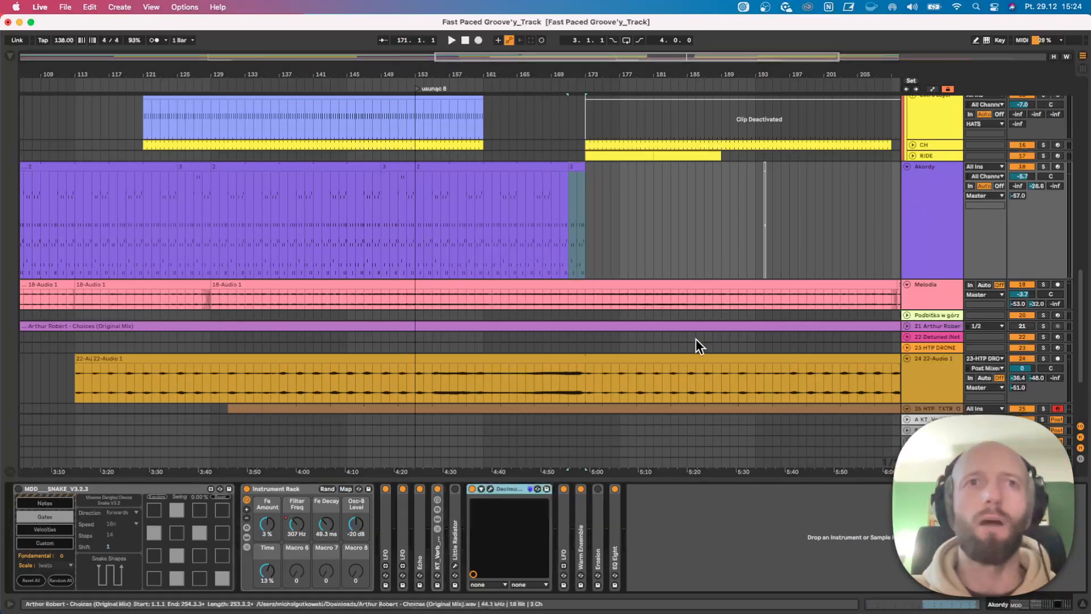
right_click(301, 520)
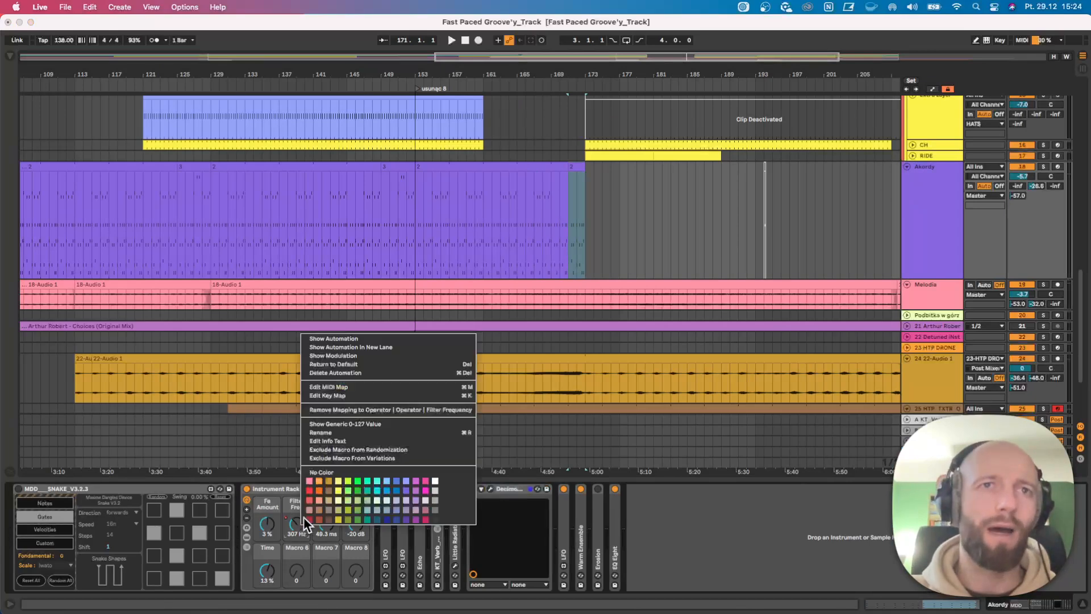
left_click(339, 338)
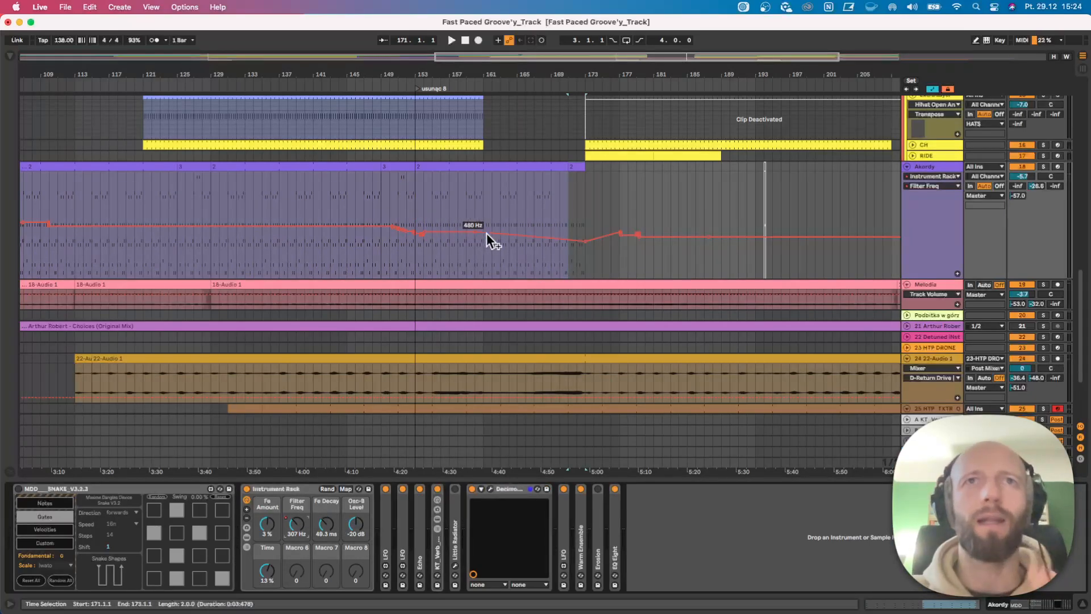
key("w")
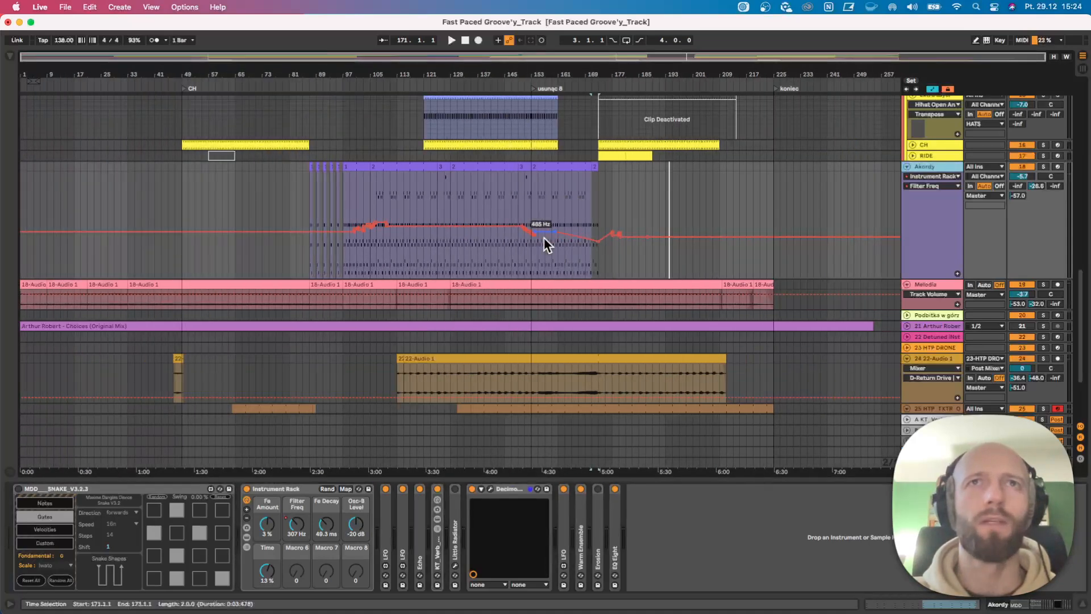
Play from bar 157, then from bar 167 with the 22-Audio 1 track soloed briefly.
left_click(544, 202)
key("space")
scroll(576, 250, "down", 4)
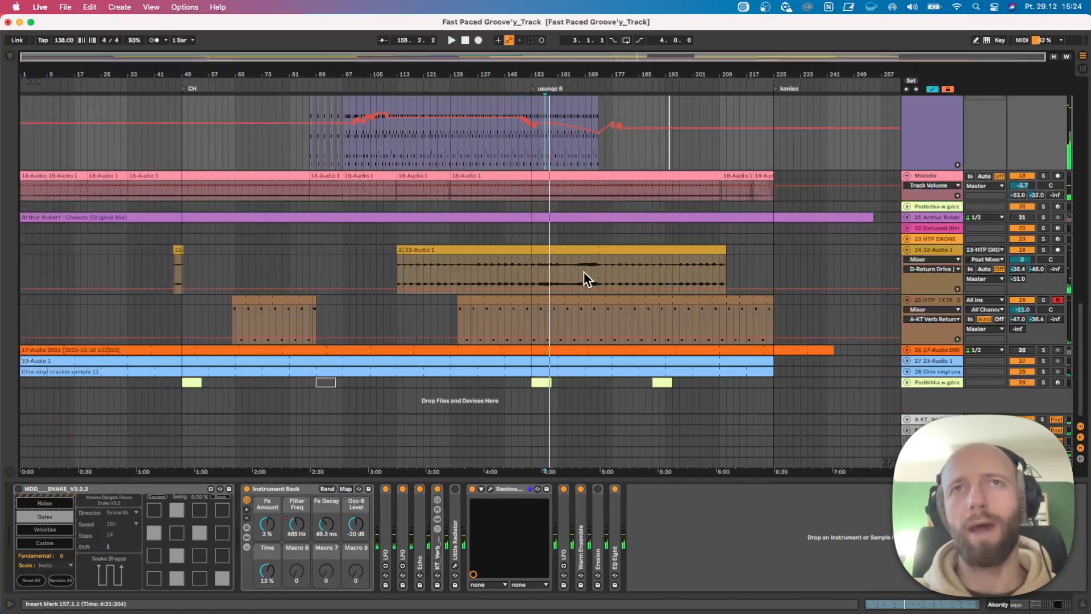
left_click(580, 273)
key("space")
key("space")
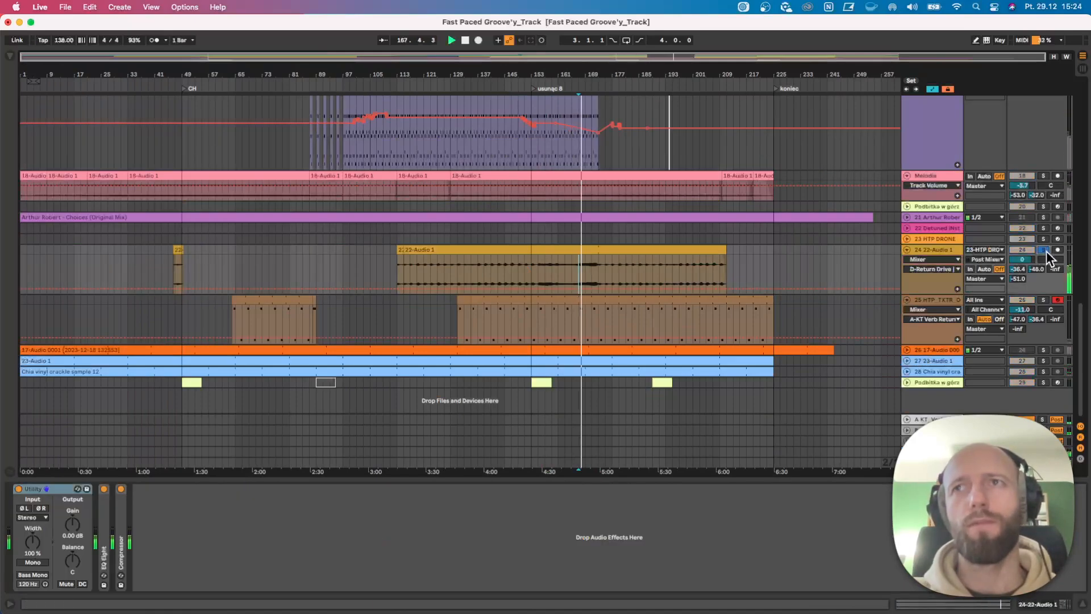
scroll(654, 281, "up", 2)
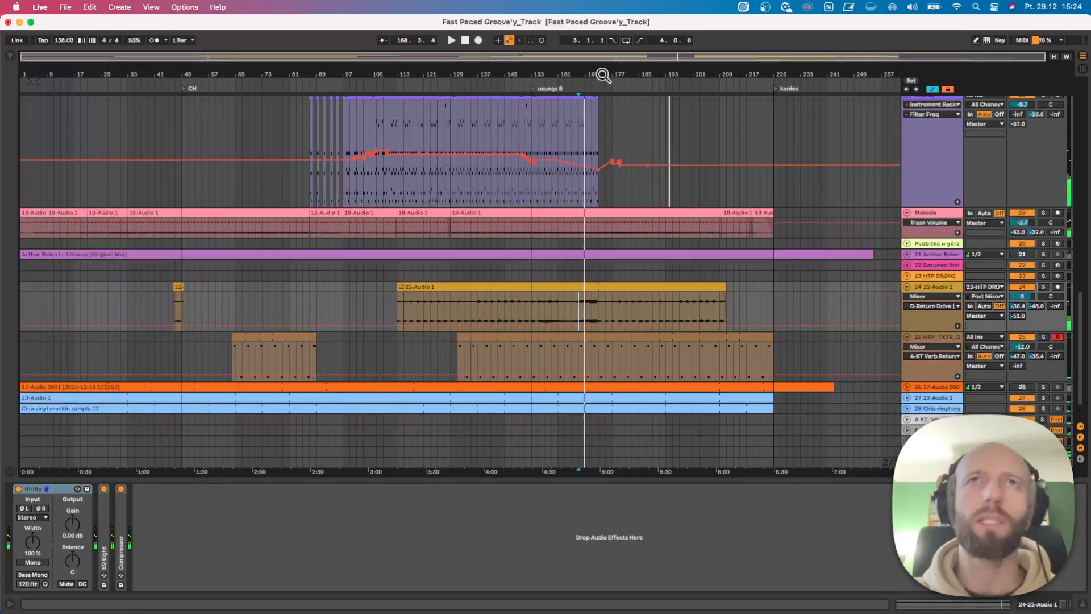
View the drum break between bars 161 and 173 up close, with the browser shown and automation hidden.
left_click_drag(603, 74, 603, 102)
scroll(557, 284, "up", 10)
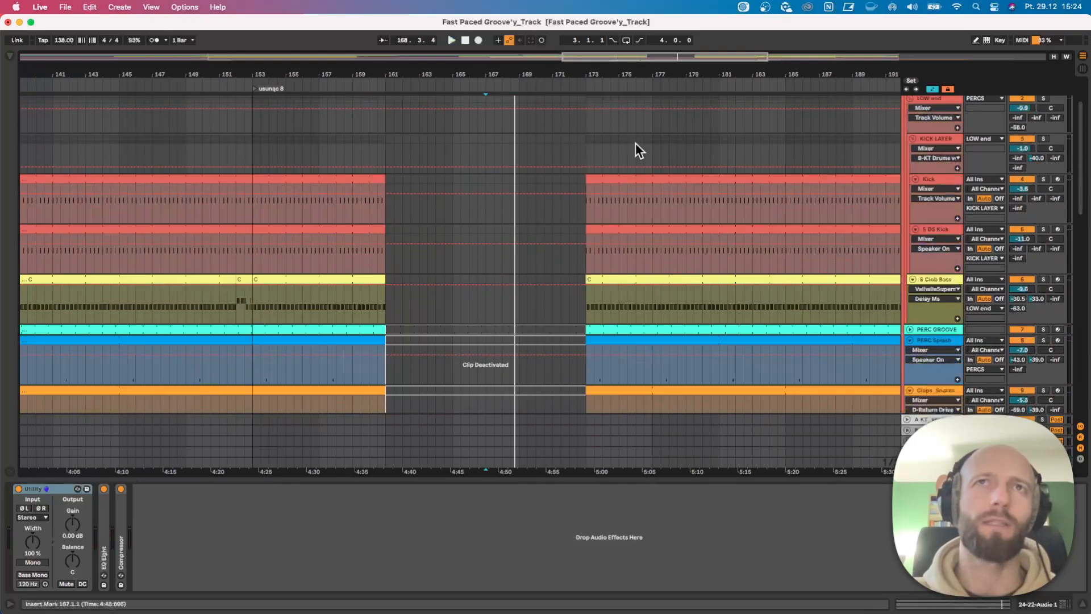
key("q")
key("a")
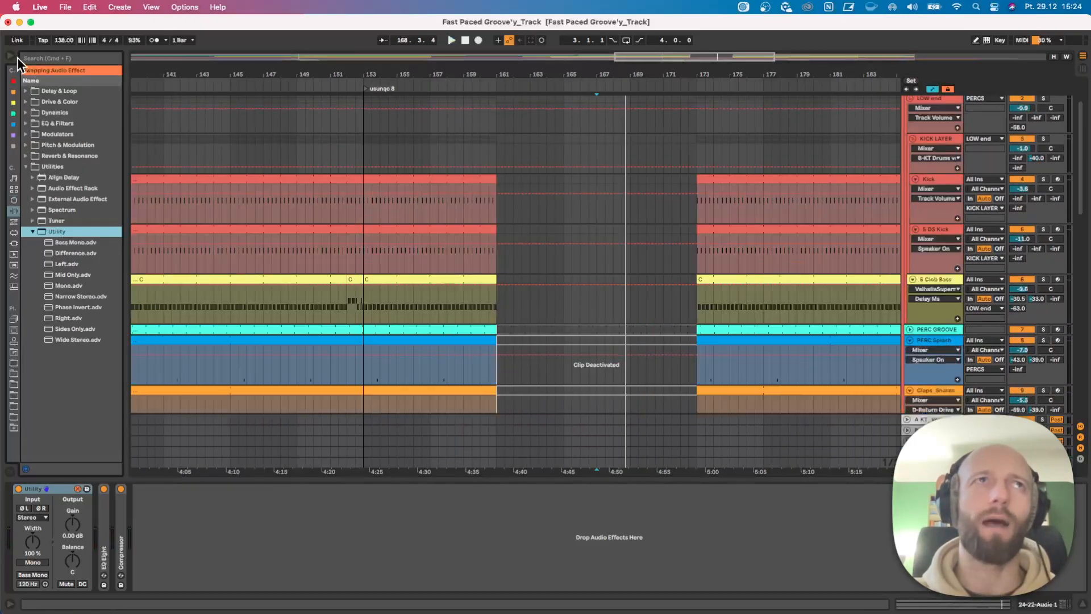
left_click_drag(642, 74, 642, 49)
key("a")
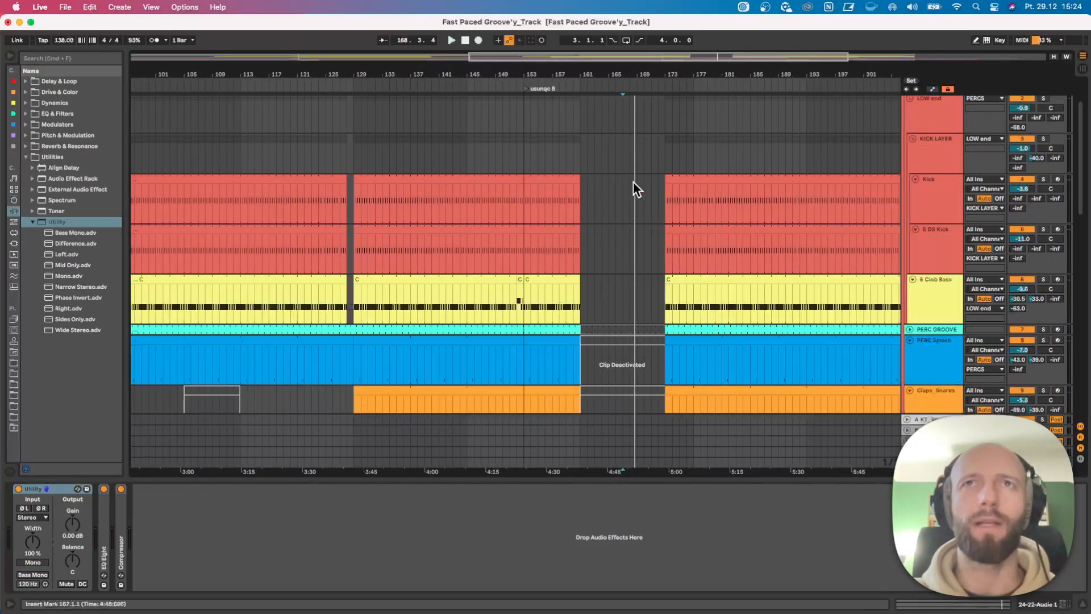
Play the break from bar 169 into bar 173 and fit the track heights to bring the RIDE track into view.
left_click(636, 186)
key("space")
scroll(653, 205, "up", 2)
scroll(661, 228, "down", 6)
scroll(661, 233, "down", 2)
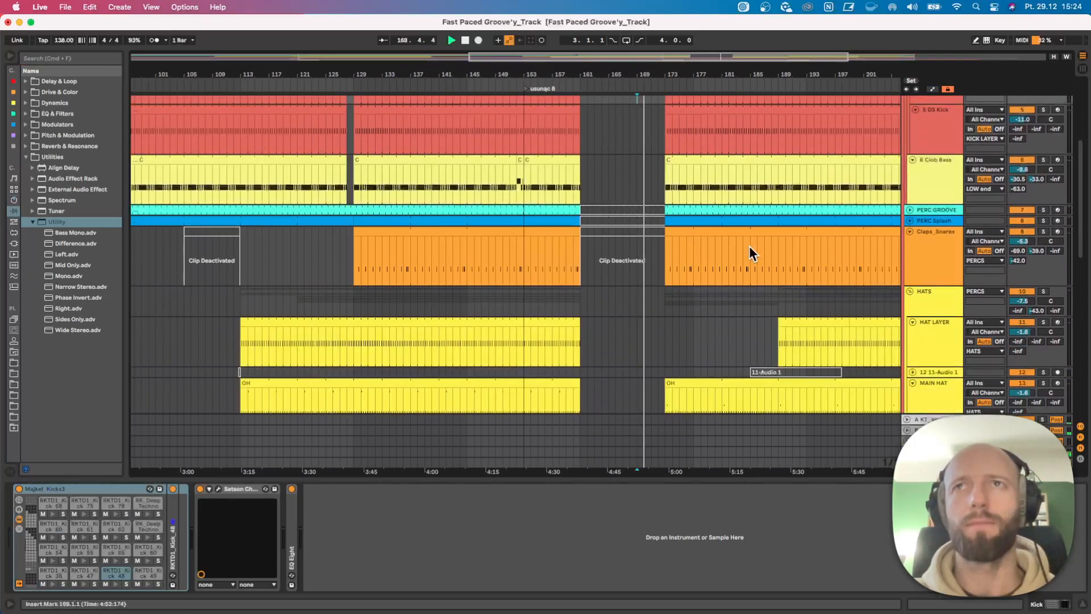
left_click(1051, 57)
scroll(803, 247, "down", 8)
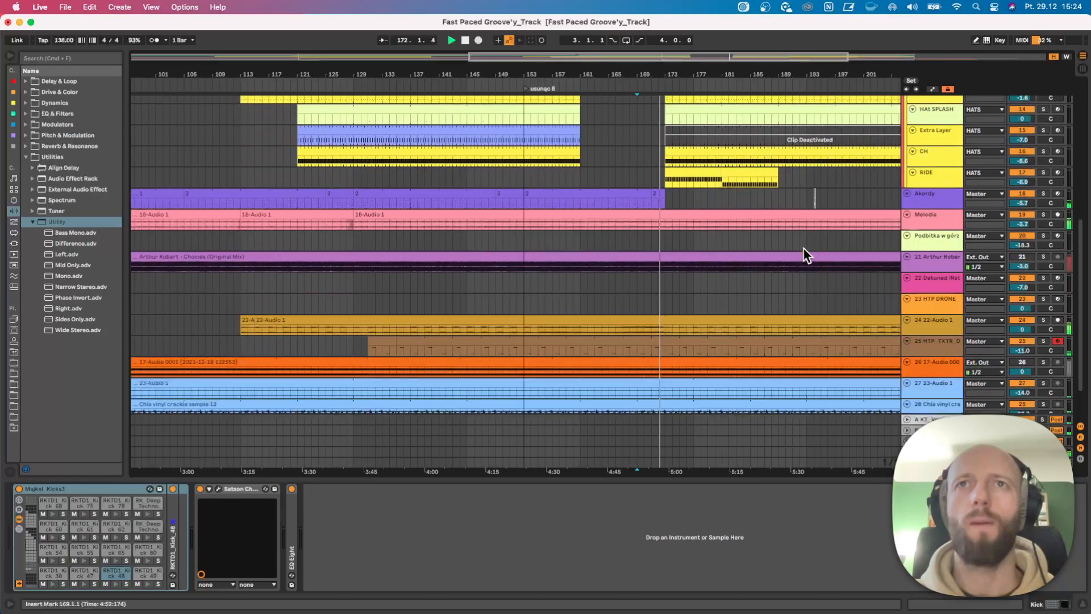
Solo the RIDE track, open its first clip's notes and play it from bar 173.
left_click(1043, 173)
key("space")
left_click(698, 176)
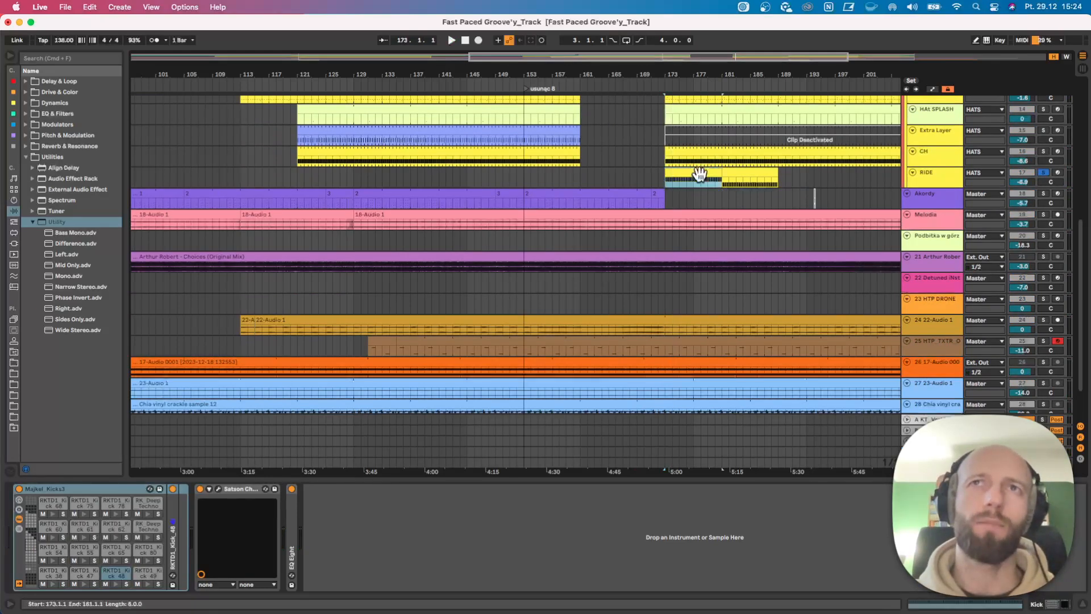
double_click(697, 176)
key("space")
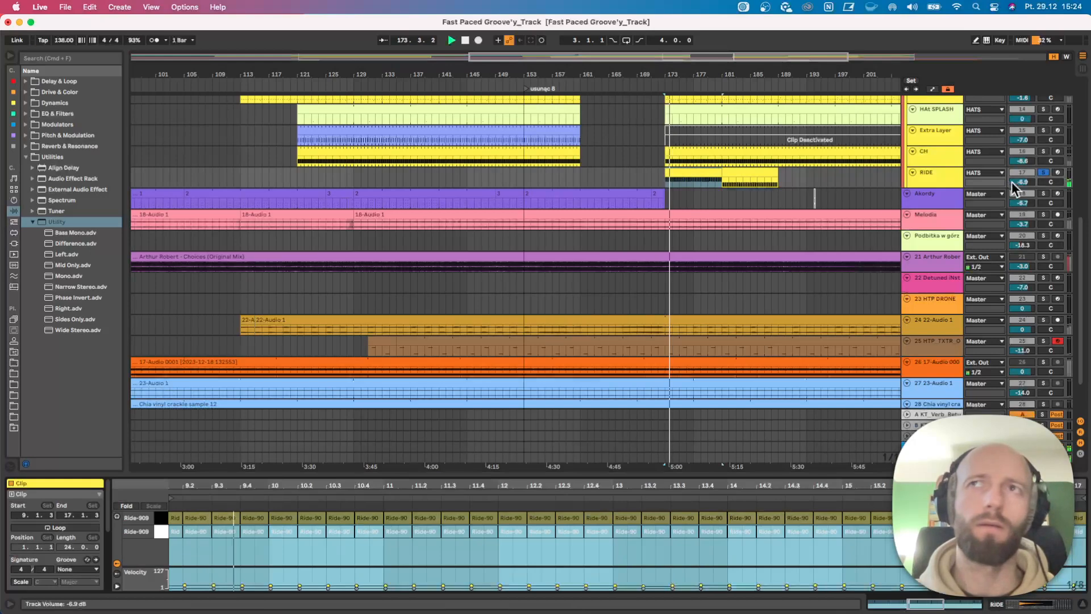
Show the RIDE track's drum rack and audition its second clip from bar 181.
left_click(917, 176)
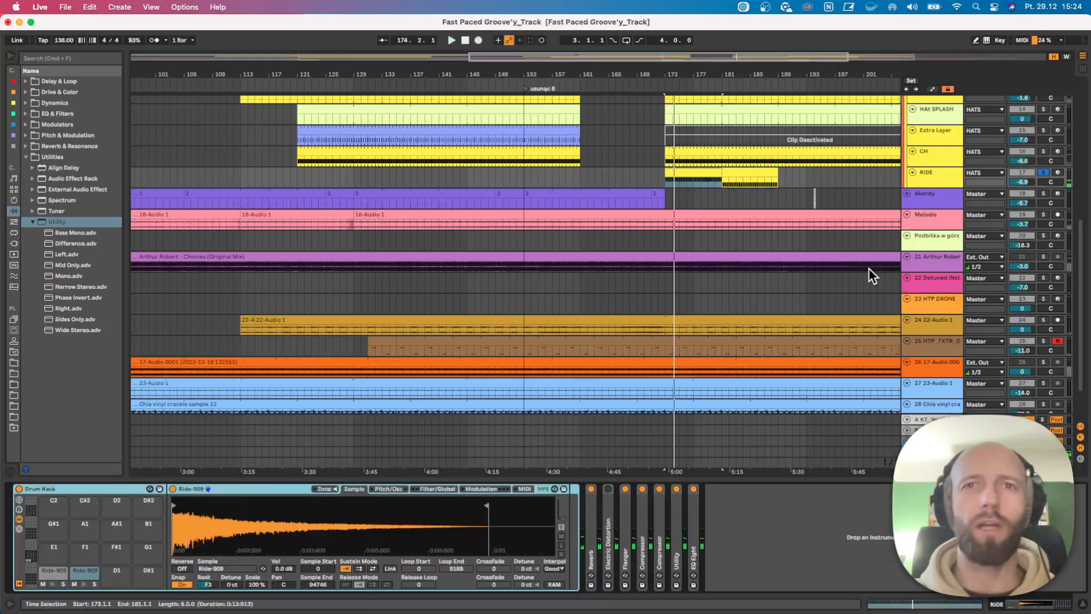
left_click(729, 179)
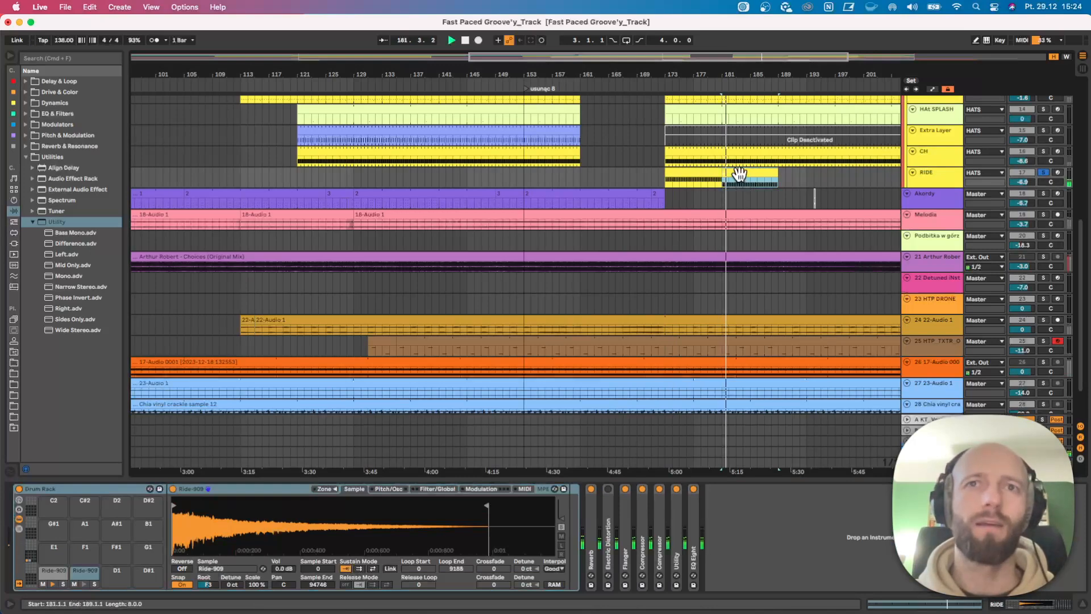
left_click(714, 173)
key("space")
Compare the notes of the first RIDE clip with the drum rack and show the Ride-909 sample on pad C1.
left_click(706, 174)
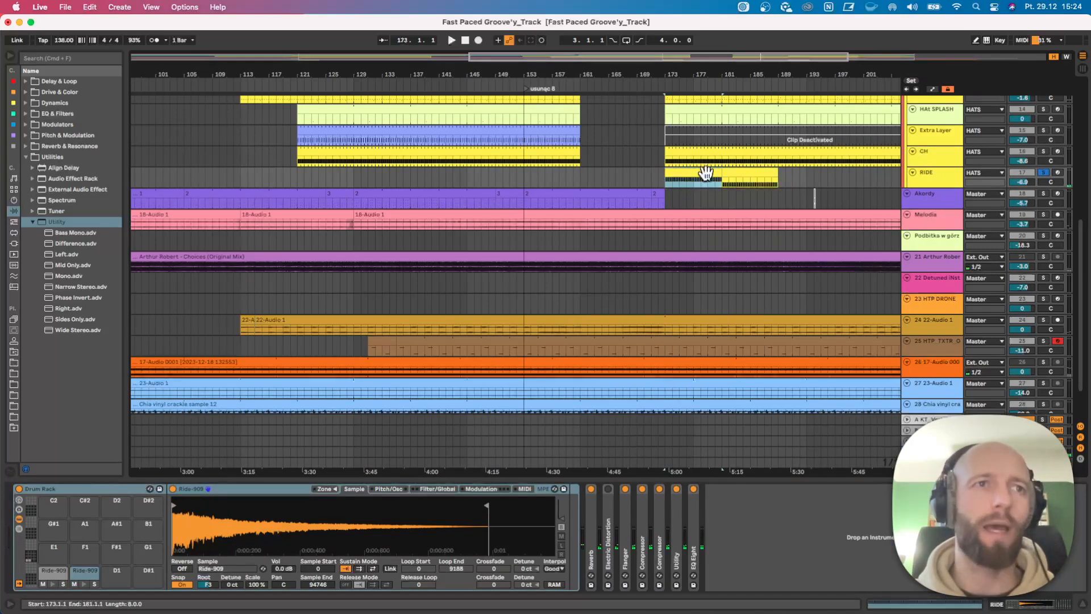
double_click(709, 175)
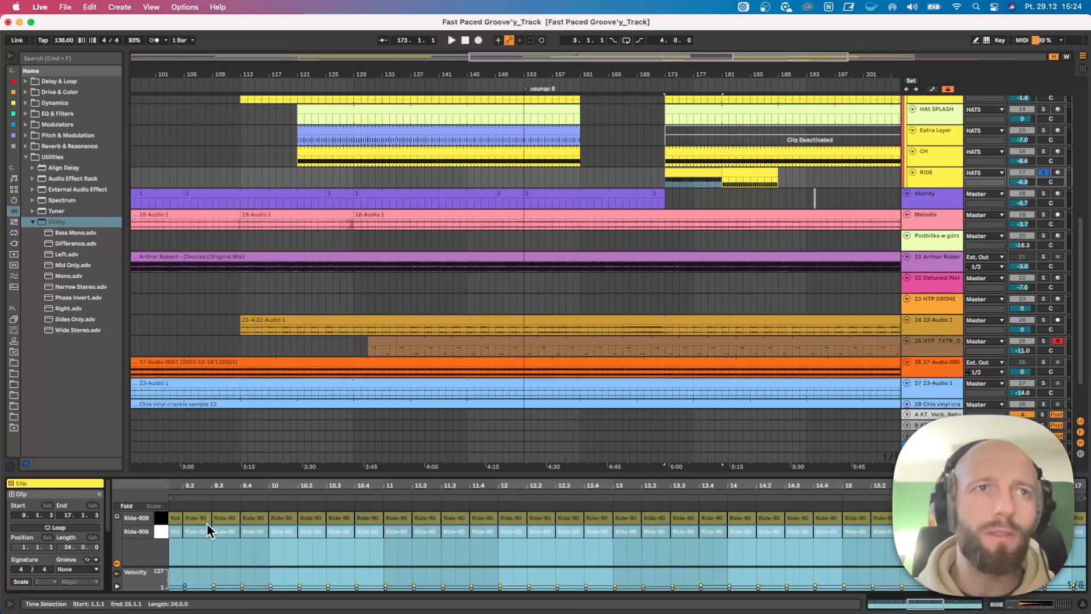
left_click(742, 173)
left_click(709, 173)
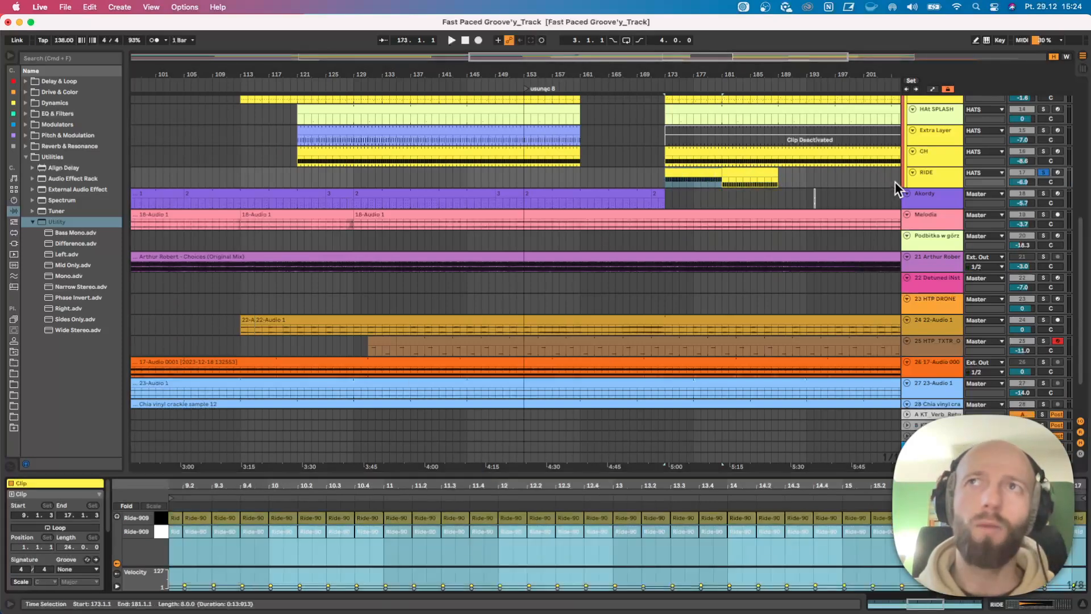
left_click(936, 176)
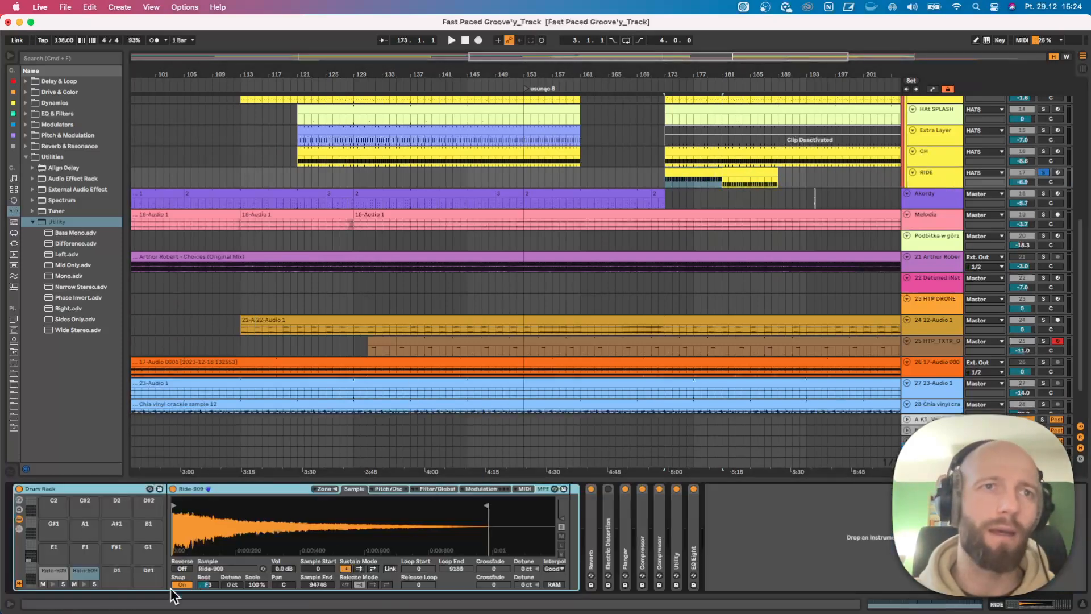
left_click(52, 571)
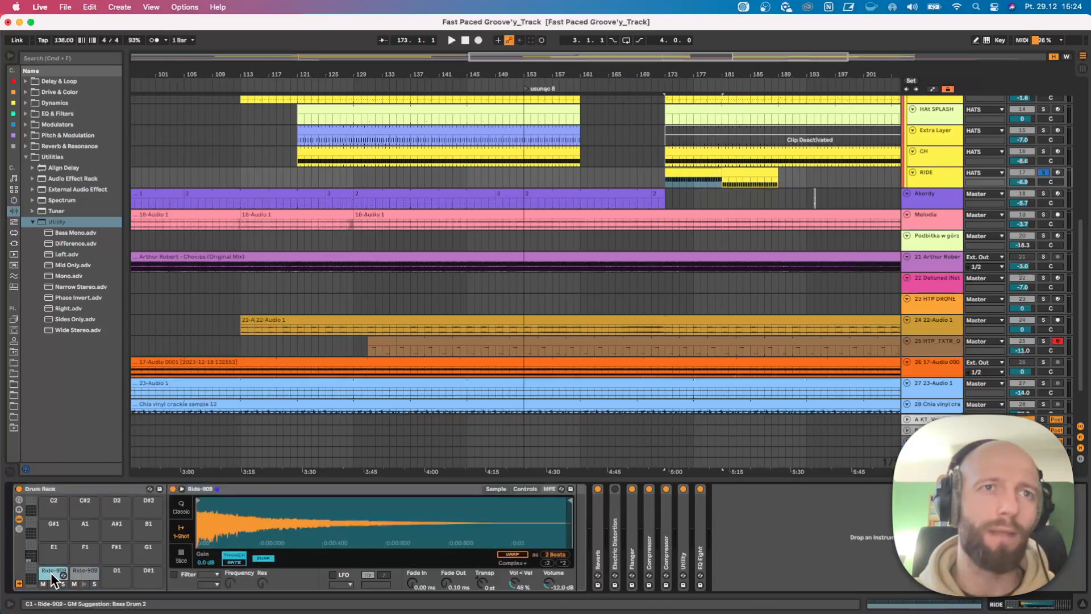
Play the RIDE transition from bar 180 and view the arrangement through to the koniec marker.
left_click(714, 179)
key("space")
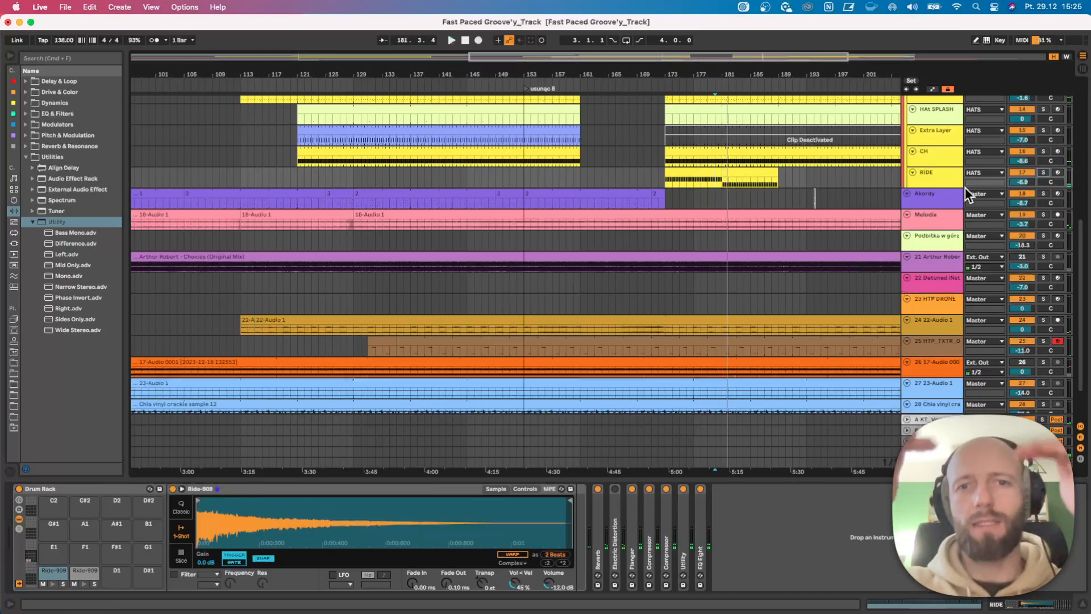
left_click_drag(741, 79, 583, 82)
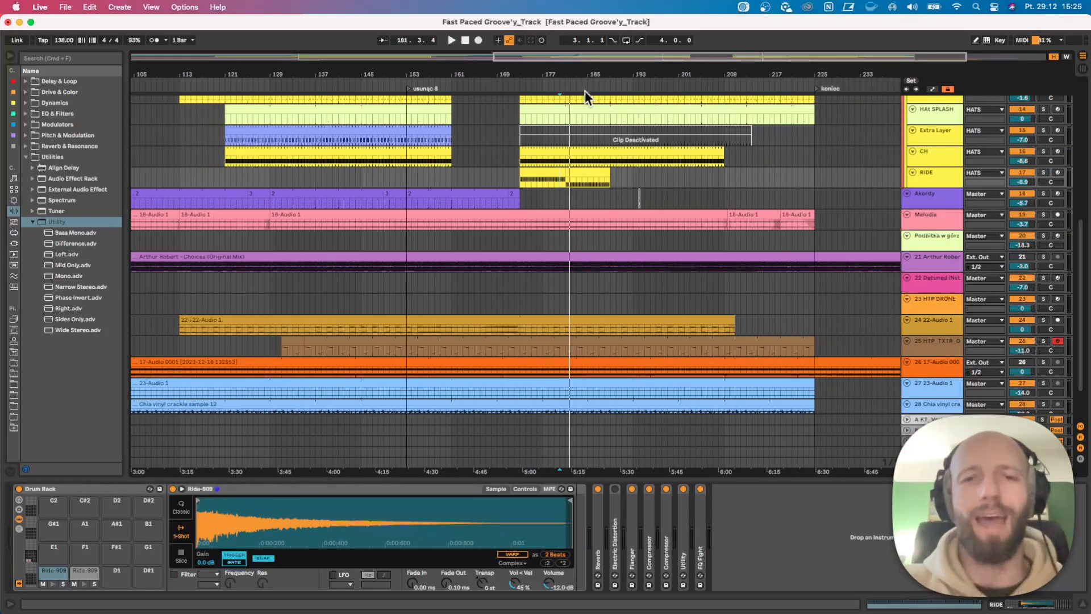
scroll(599, 151, "up", 5)
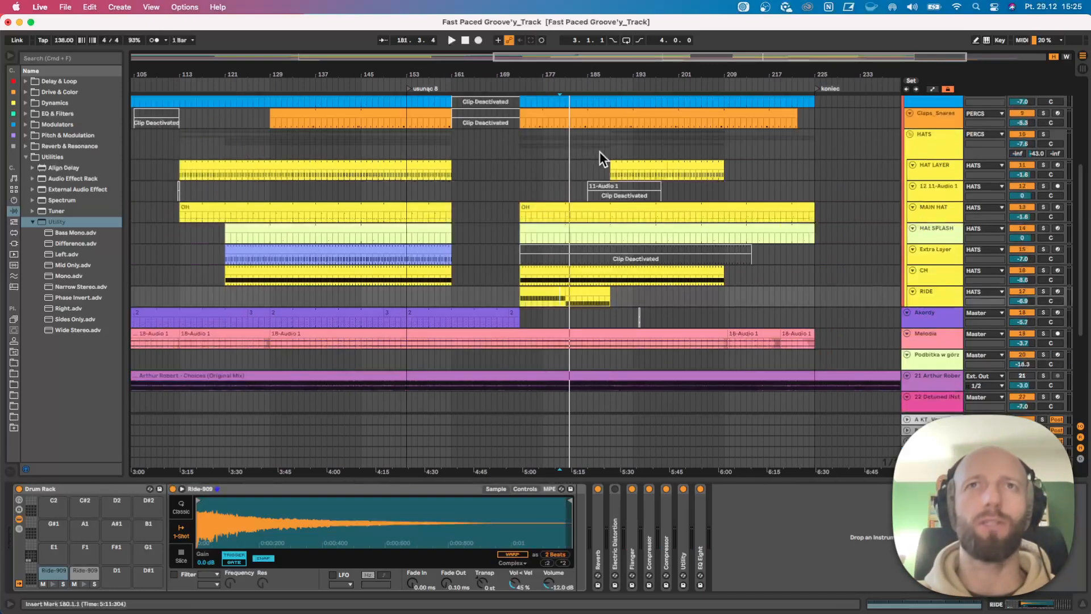
Play from bar 178, solo Melodia to hear it alone, and look over the Akordy and Melodia tracks.
left_click(548, 85)
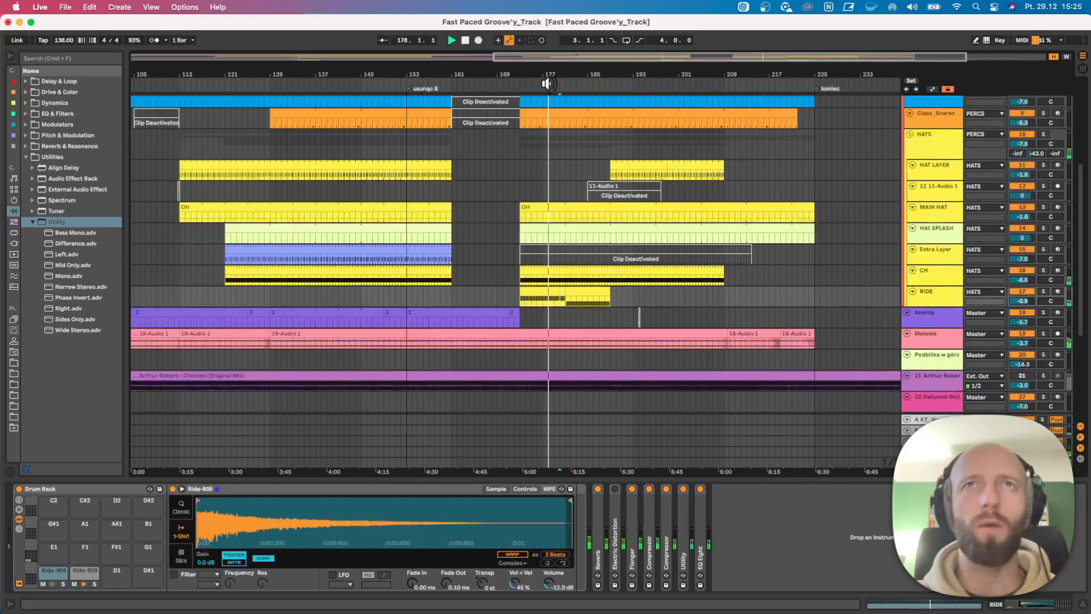
scroll(628, 261, "down", 5)
left_click(1043, 224)
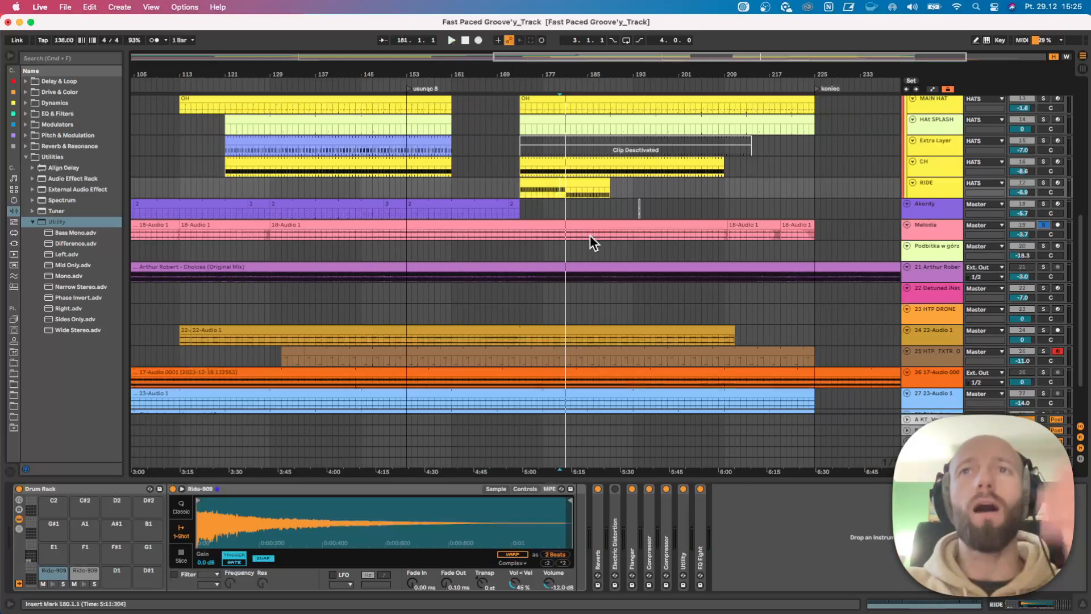
left_click(553, 210)
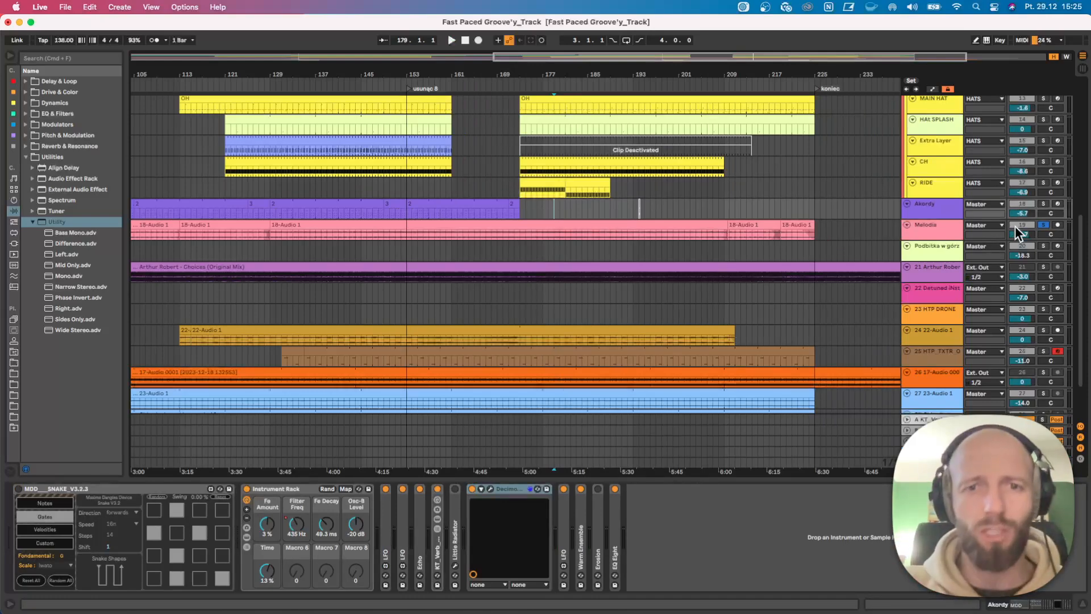
right_click(774, 228)
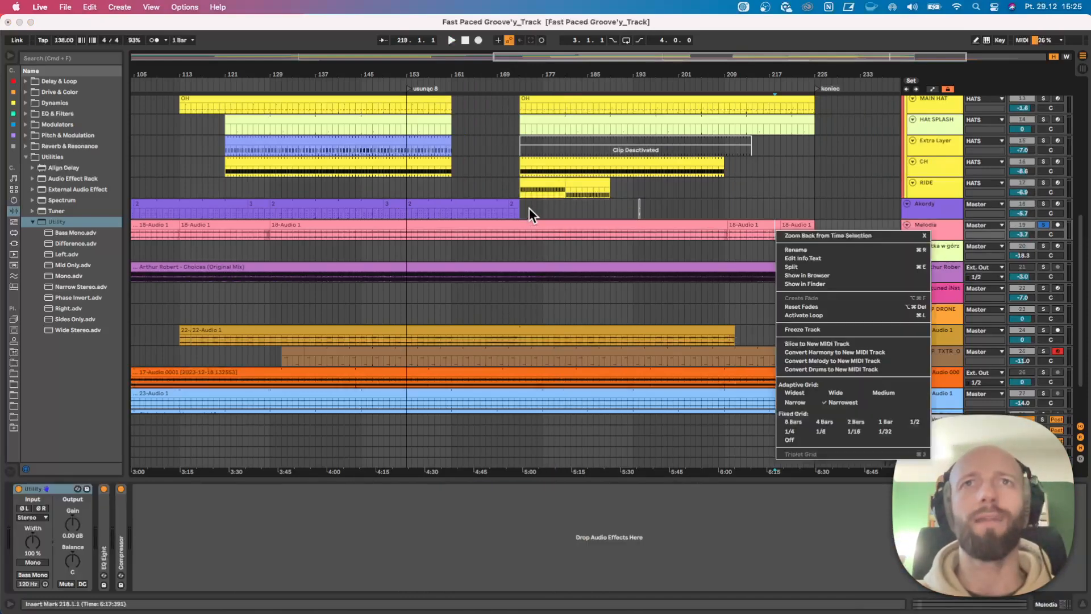
key("Escape")
Unsolo Melodia, play the RIDE section from bar 172 and briefly solo the 22-Audio 1 track.
left_click(515, 189)
left_click(1043, 225)
key("space")
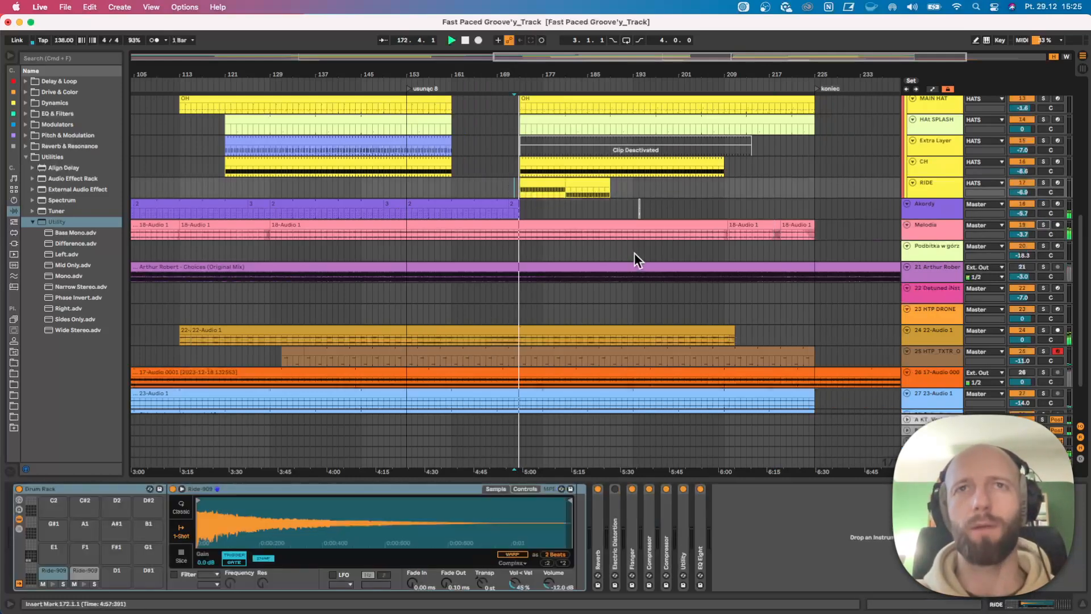
scroll(636, 257, "down", 1)
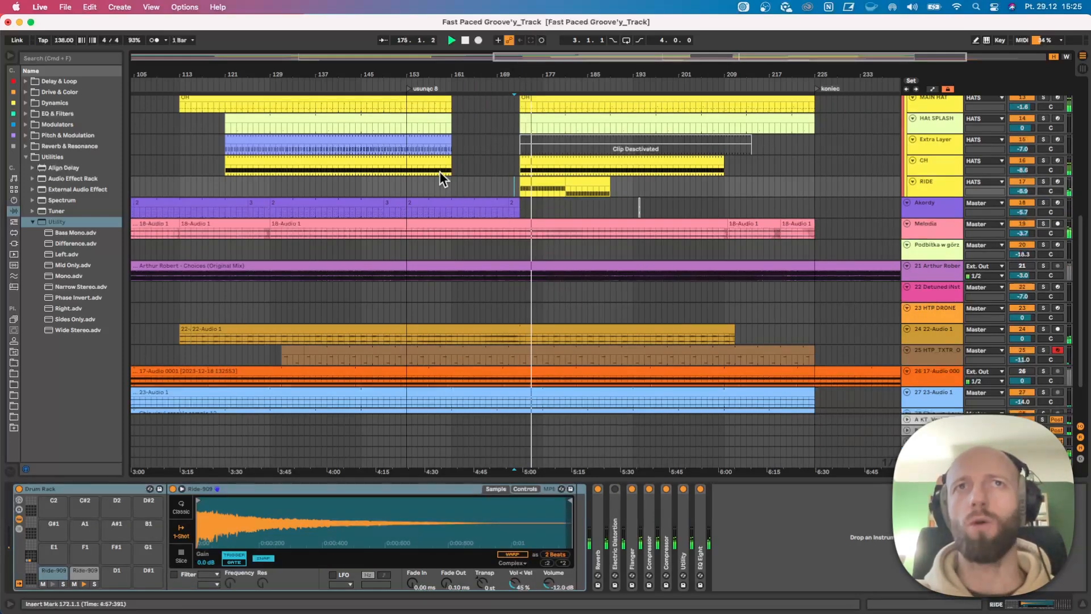
left_click(1038, 328)
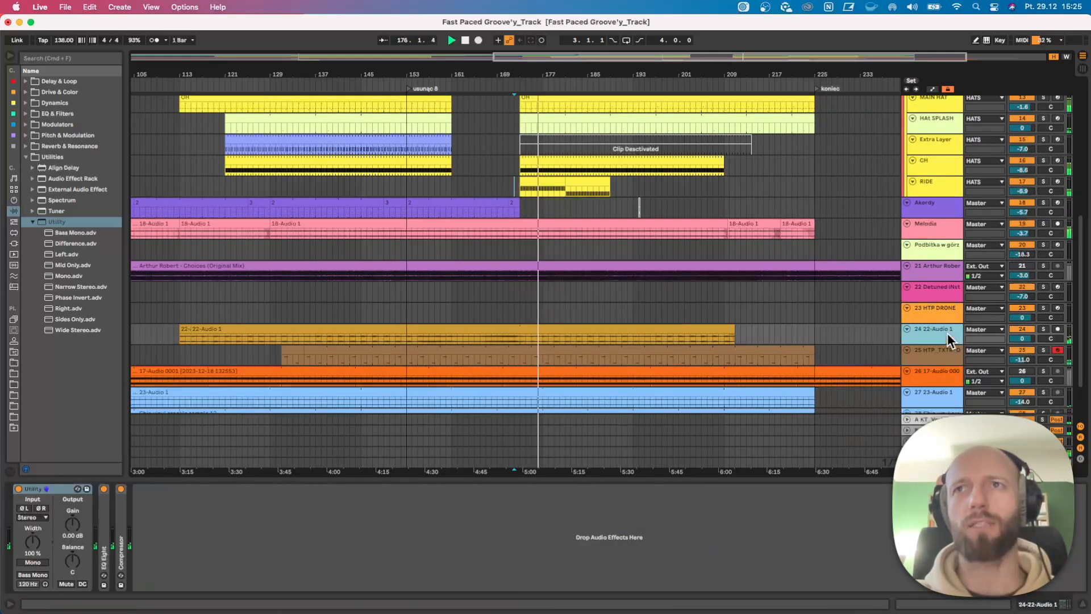
left_click(1043, 329)
left_click(1044, 329)
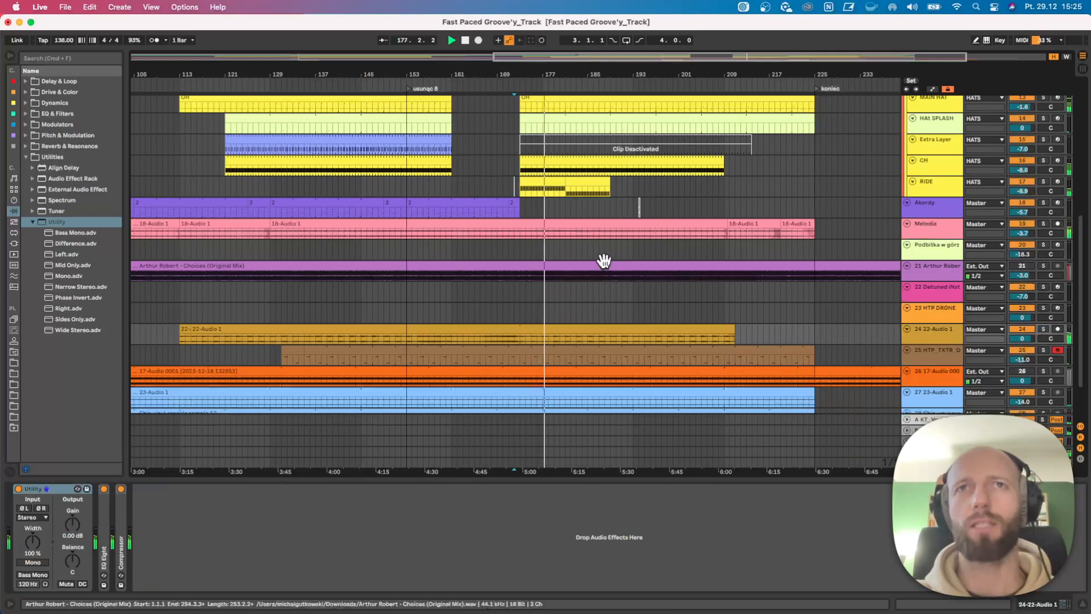
Play on from bar 187 and select an empty seven-bar range ending at bar 208 on the Akordy track.
left_click(591, 205)
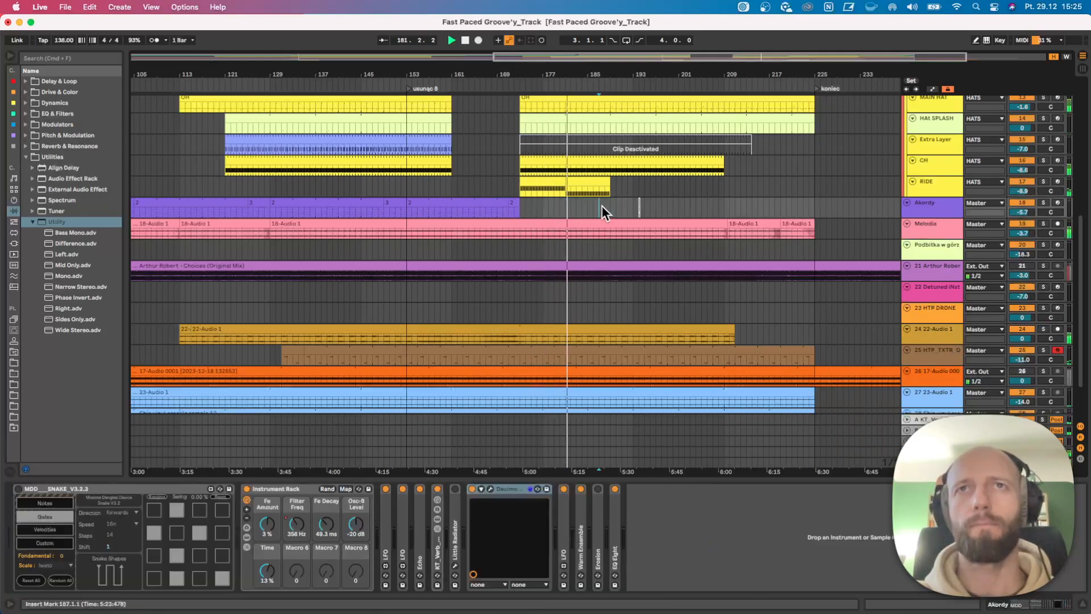
key("space")
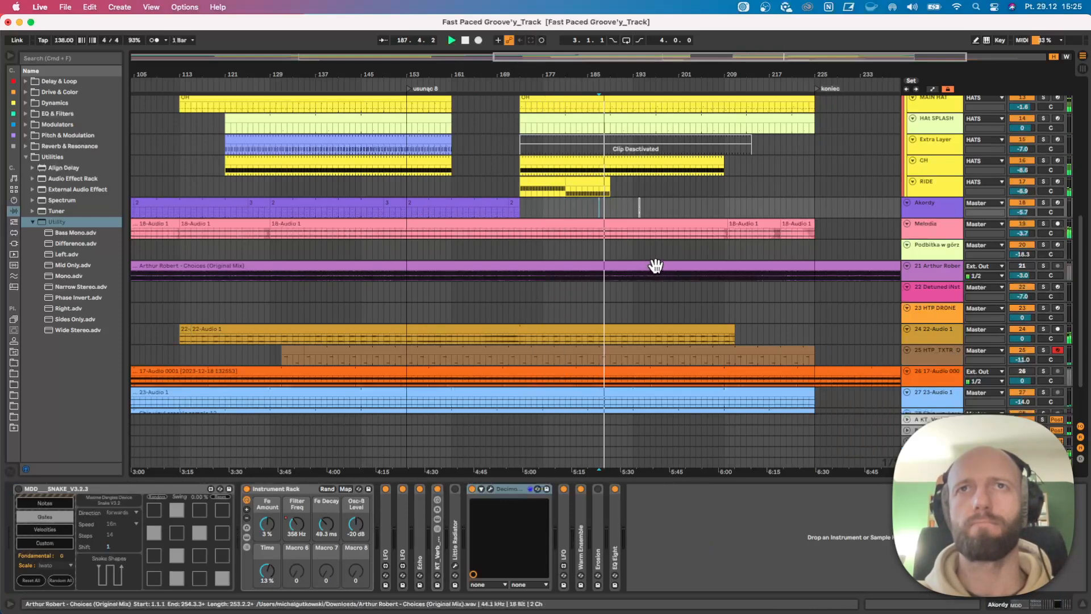
scroll(676, 268, "up", 2)
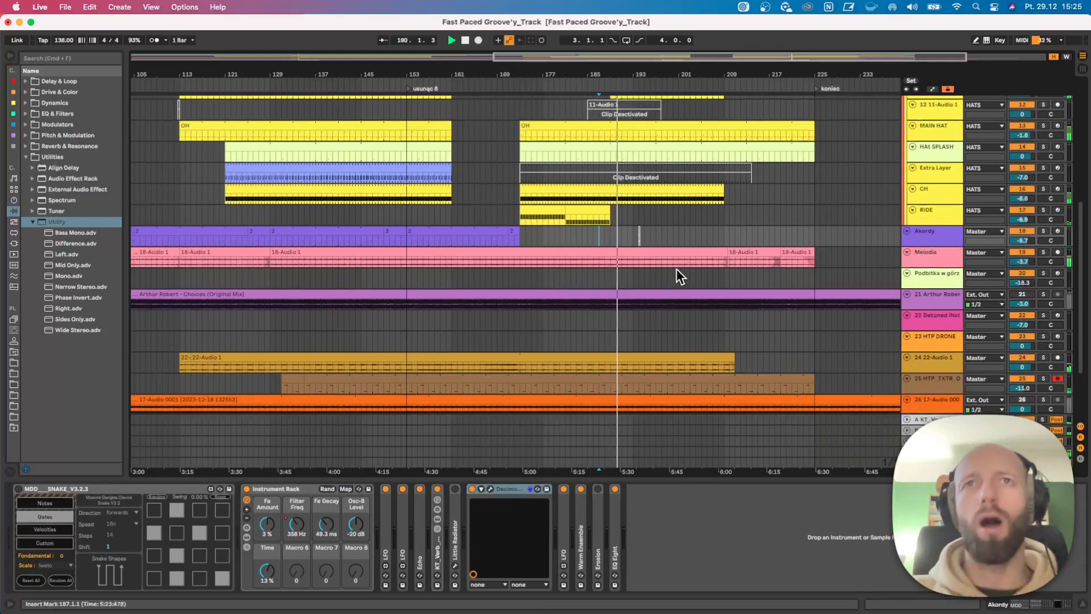
left_click(708, 230)
double_click(707, 230)
scroll(713, 243, "up", 5)
left_click_drag(724, 335, 681, 336)
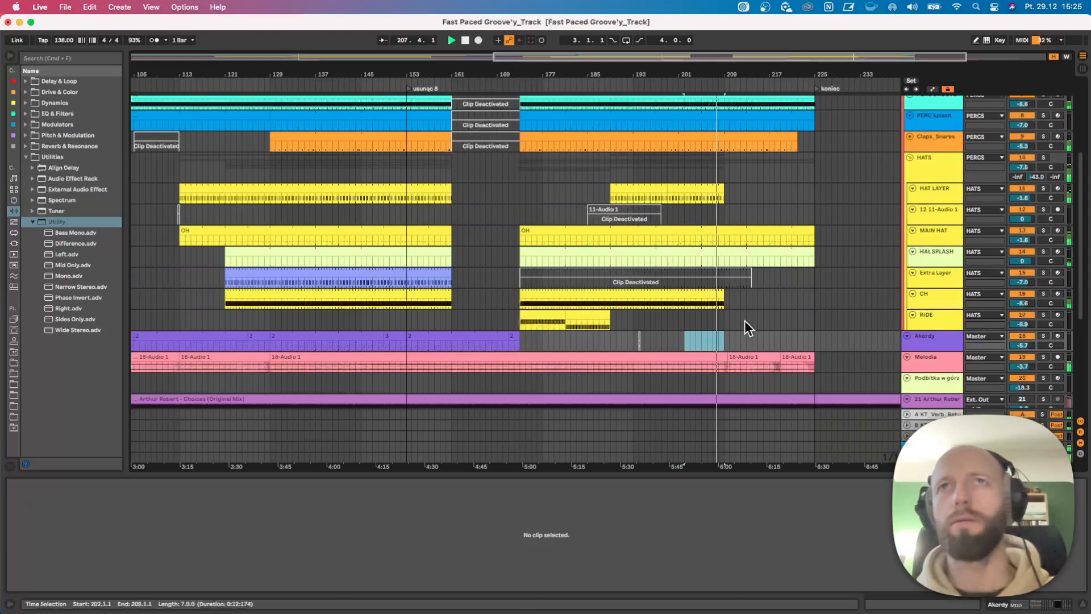
Enlarge the Clob Bass track and open the notes of its short clip at bar 208.
scroll(745, 321, "up", 3)
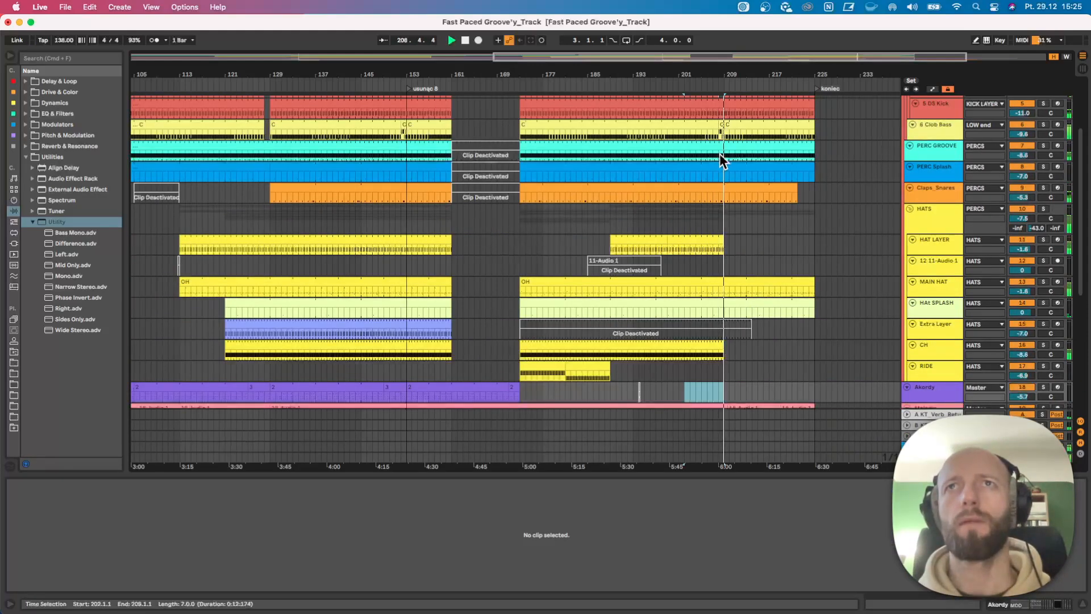
left_click(912, 123)
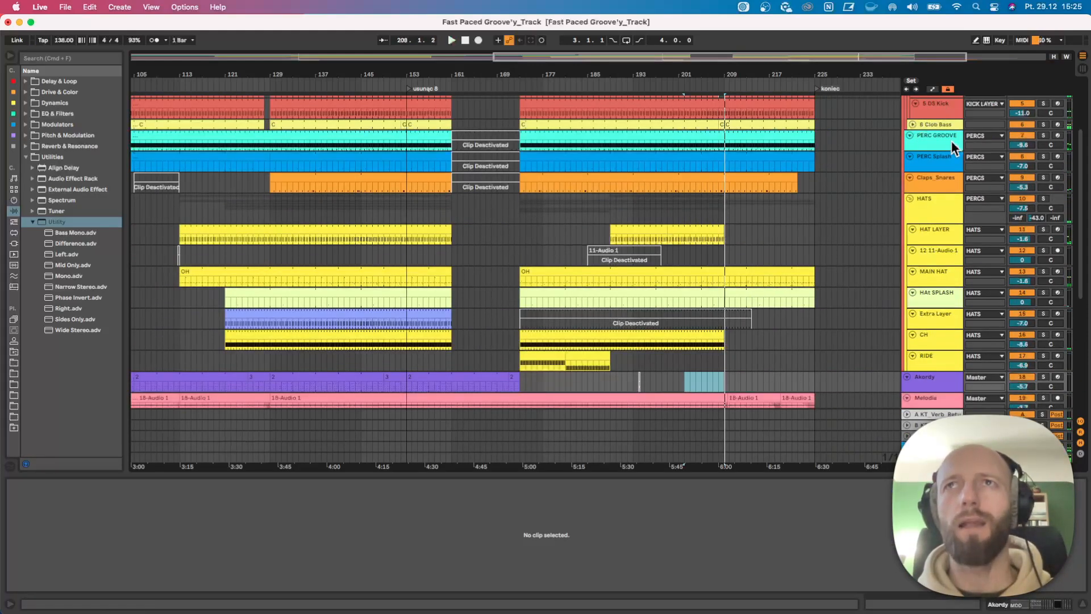
left_click(912, 124)
left_click_drag(923, 139, 923, 246)
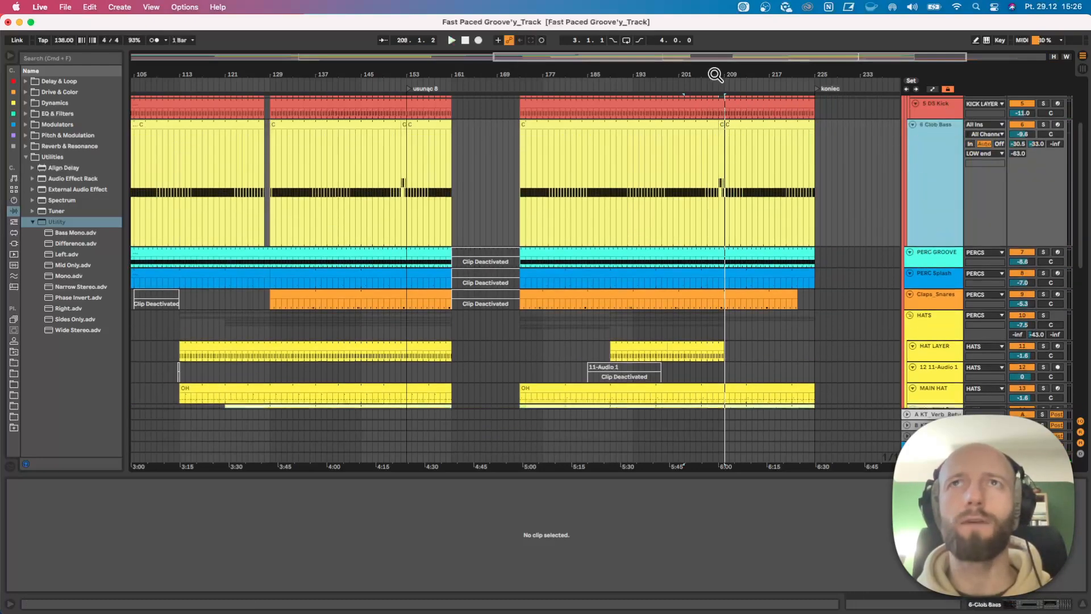
left_click_drag(714, 75, 723, 102)
left_click_drag(726, 179, 742, 180)
double_click(743, 178)
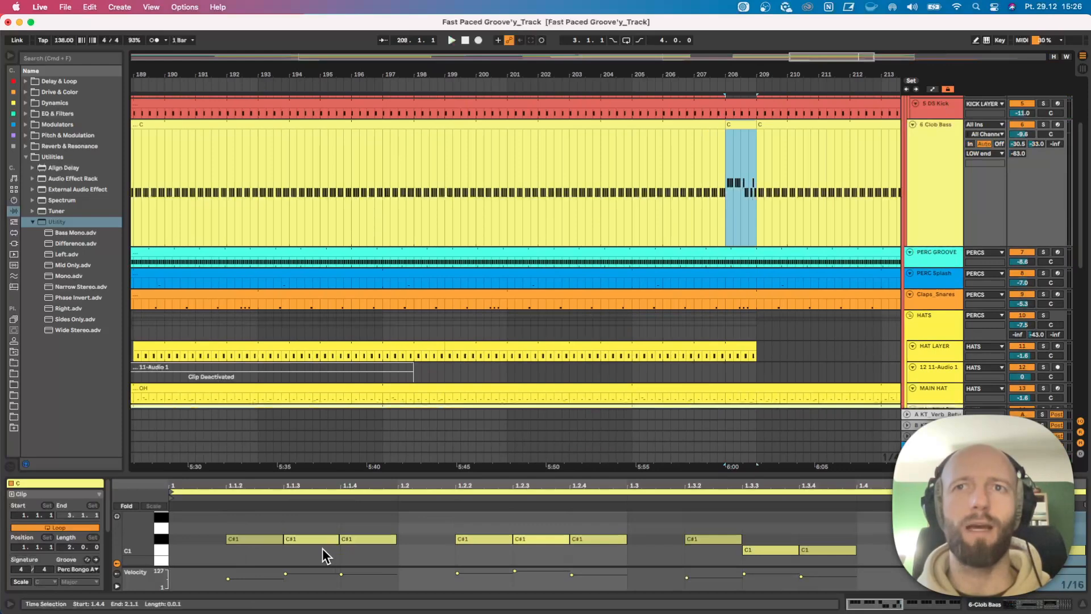
Play the Clob Bass variation from bar 207.3.1 and stop after it.
left_click(711, 196)
key("space")
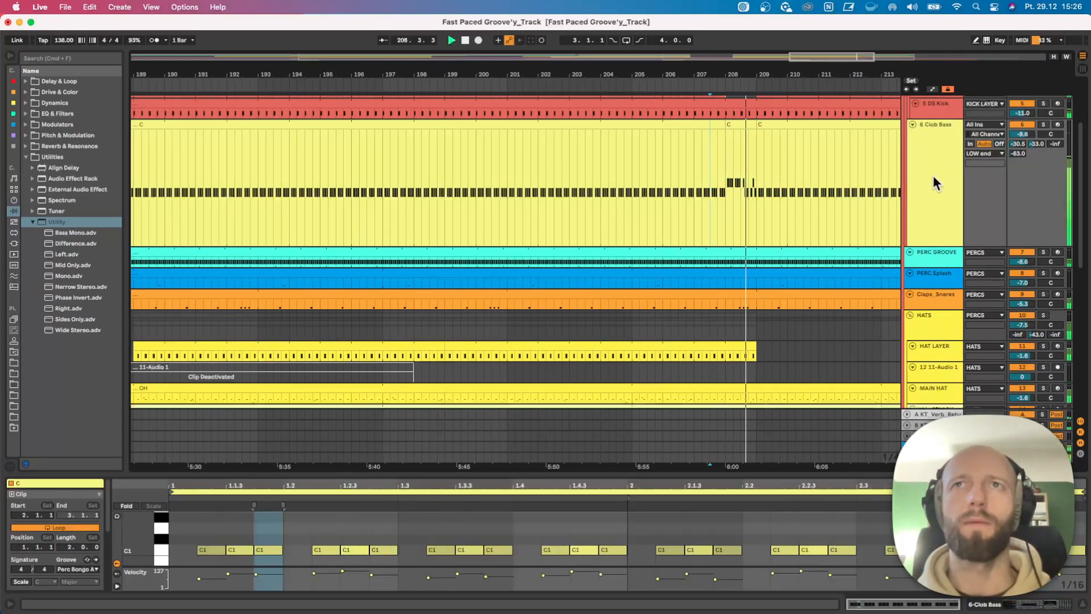
key("minus")
key("space")
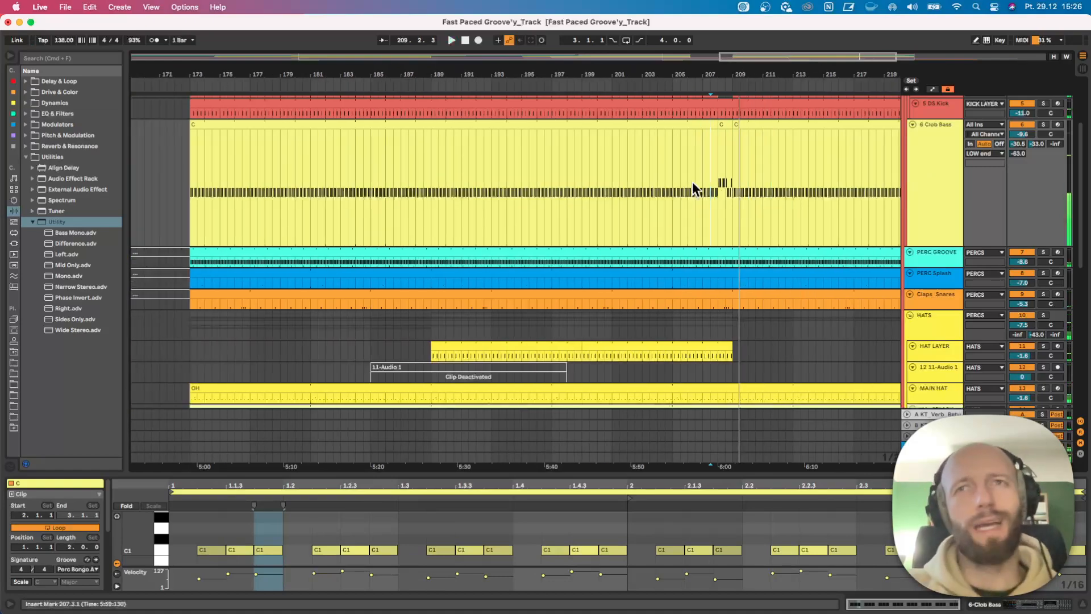
Play from bar 205 across the point where the HAT LAYER and CH clips end, in the full arrangement view.
key("w")
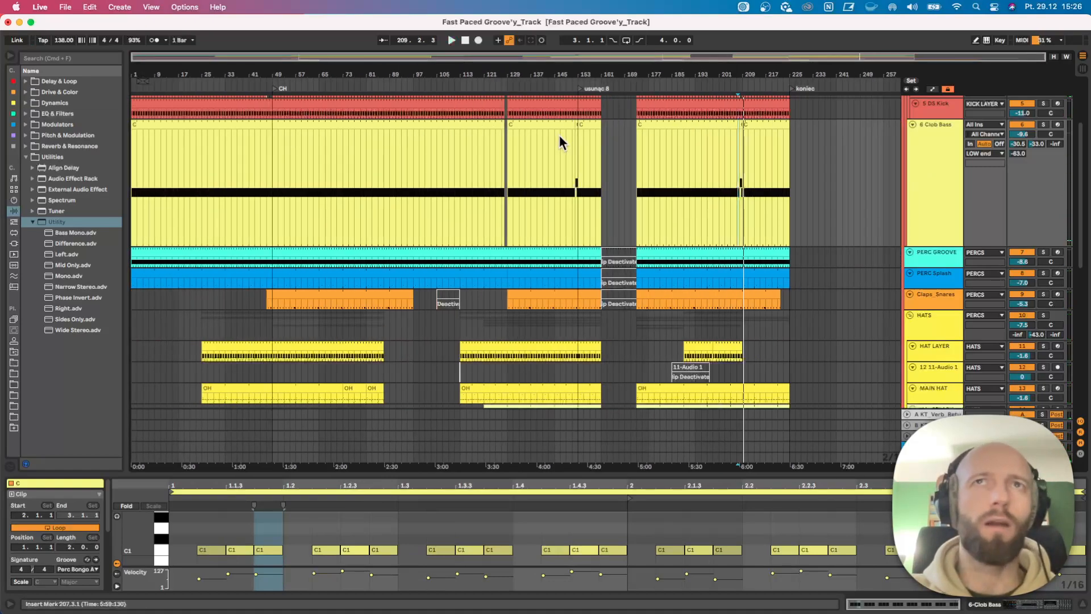
scroll(676, 168, "down", 5)
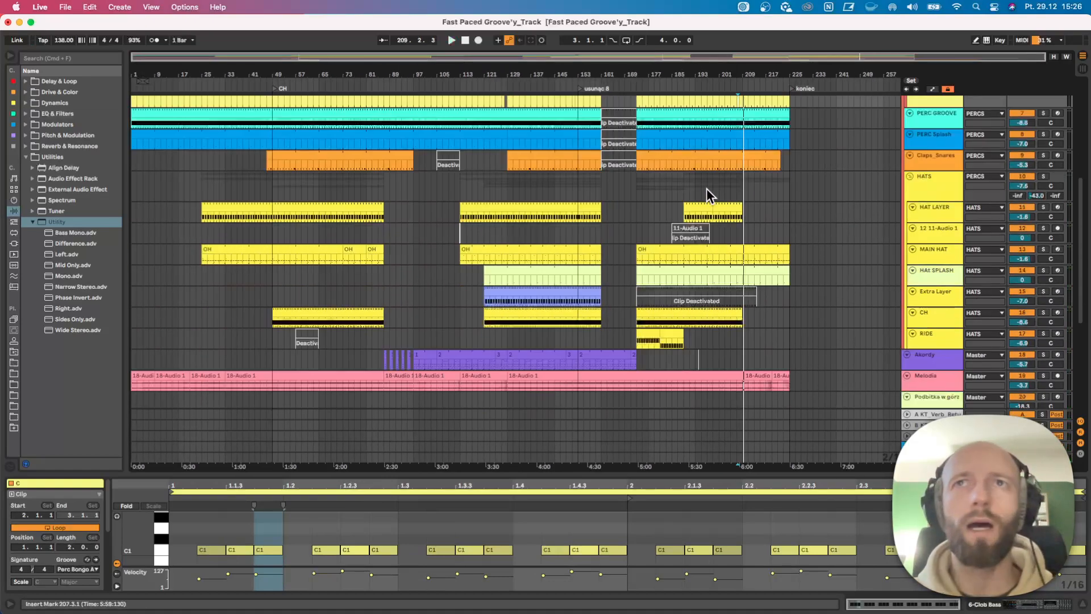
left_click(738, 216)
key("space")
scroll(771, 204, "down", 1)
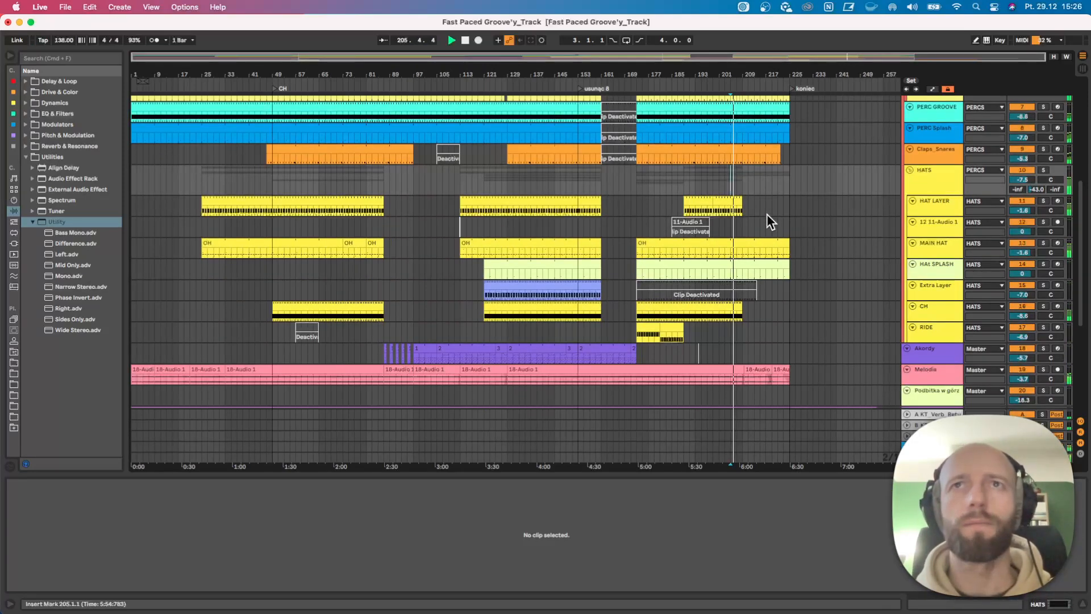
scroll(797, 325, "down", 2)
scroll(801, 326, "down", 2)
Enlarge the Melodia track, inspect its clip after bar 209 and play the clip transition from bar 208.3.1.
left_click_drag(773, 76, 684, 114)
left_click(906, 282)
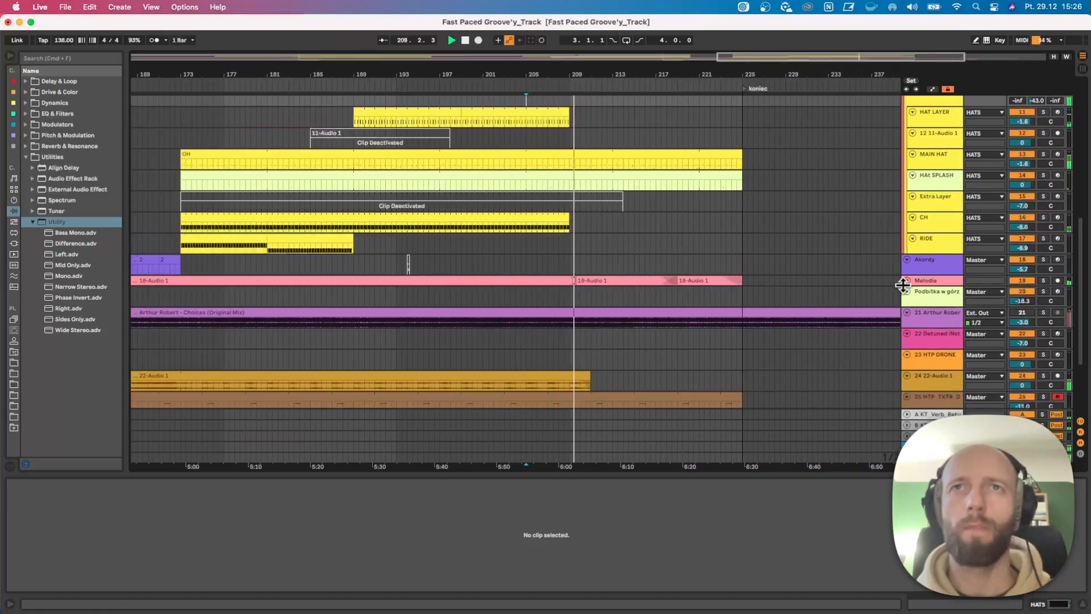
key("space")
left_click(907, 281)
left_click(628, 278)
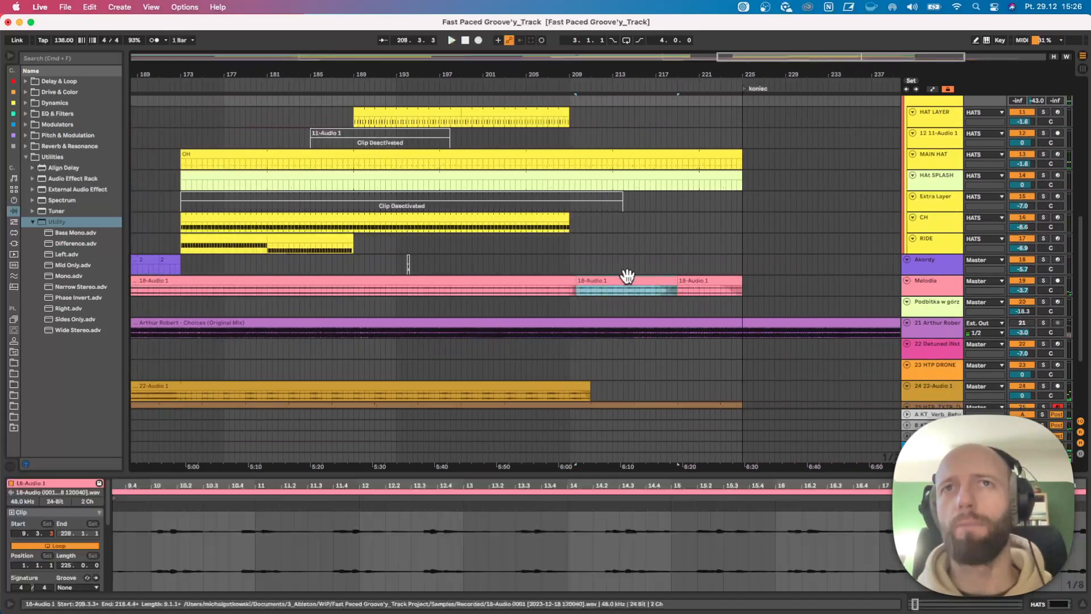
left_click_drag(917, 295, 916, 342)
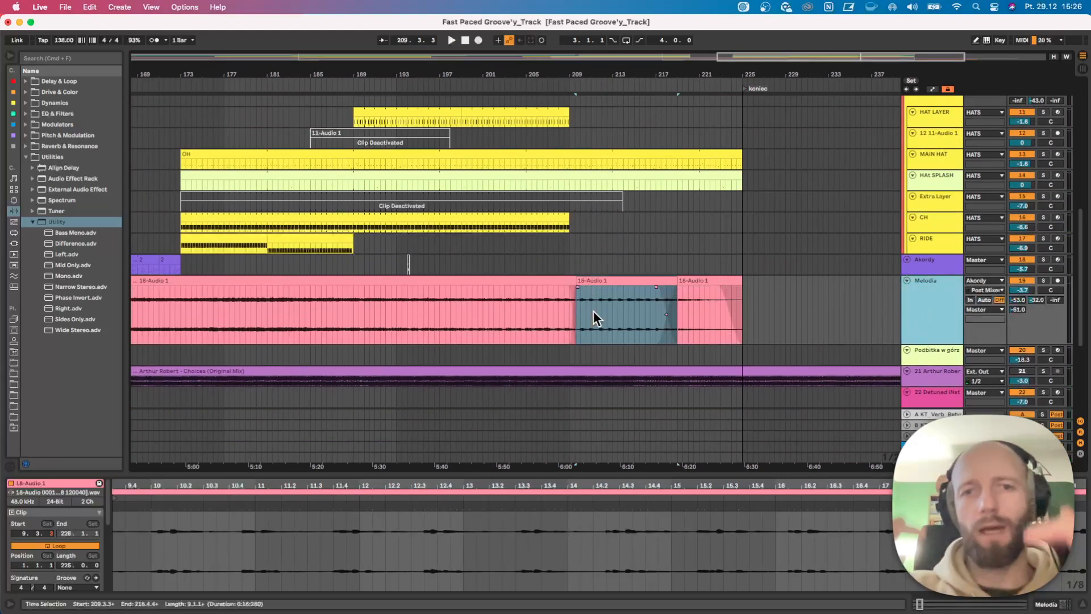
key("space")
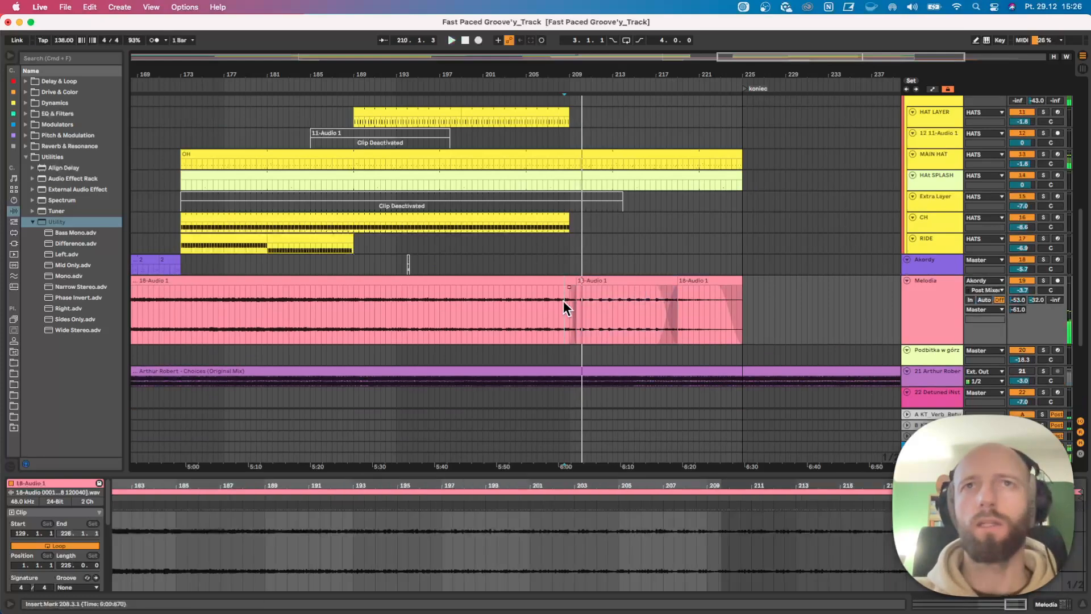
Try extending the long Melodia clip over the two following clips to bar 225, and undo the extension.
left_click_drag(574, 301, 740, 281)
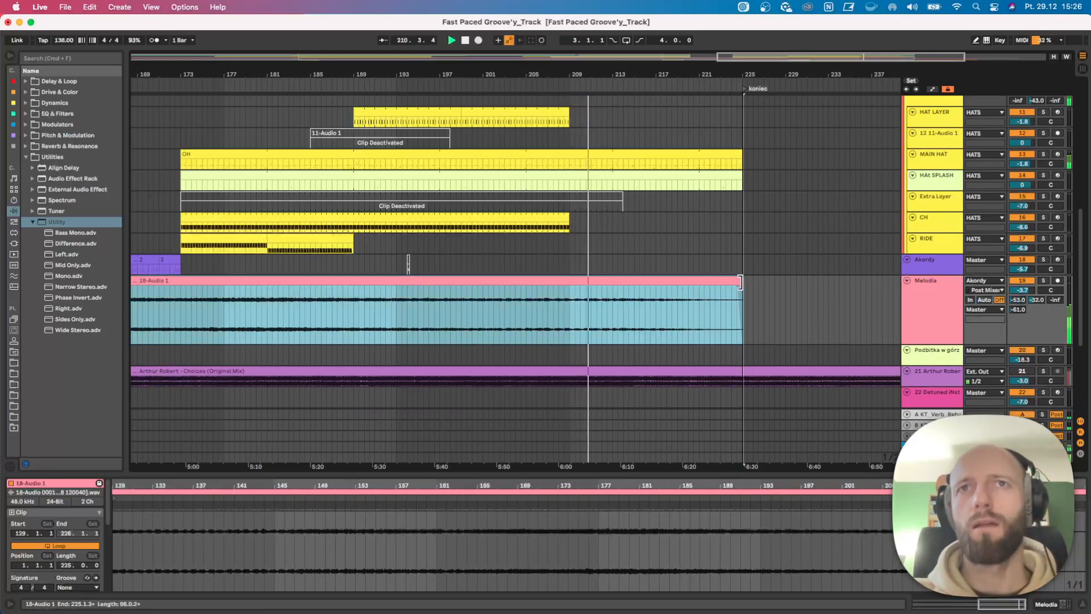
key("space")
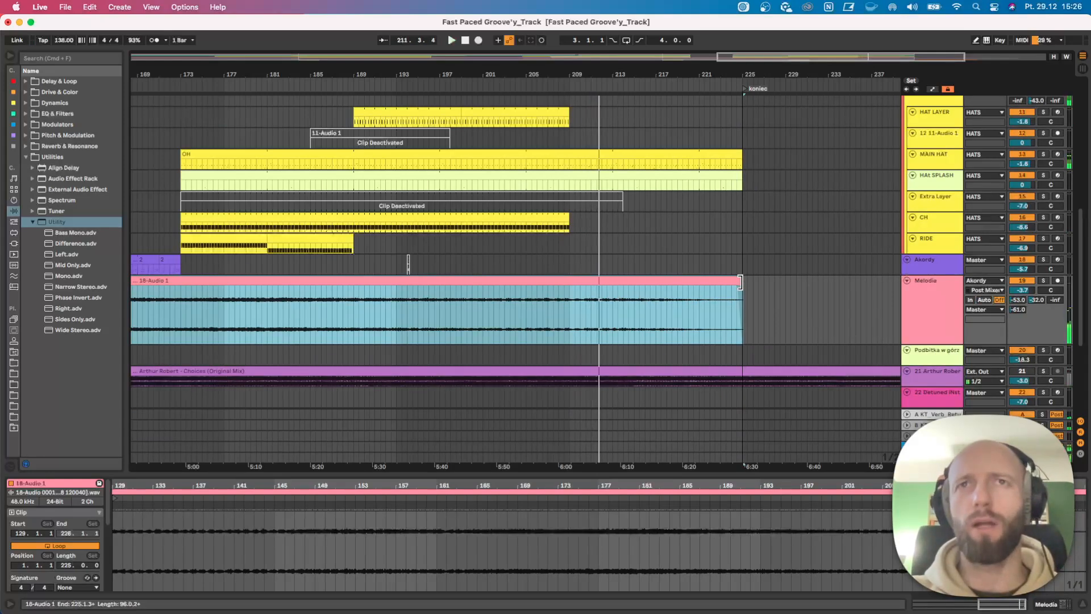
key("super+z")
Compare which parts of the 18-Audio 1 recording the last two Melodia clips use.
left_click(605, 281)
double_click(605, 281)
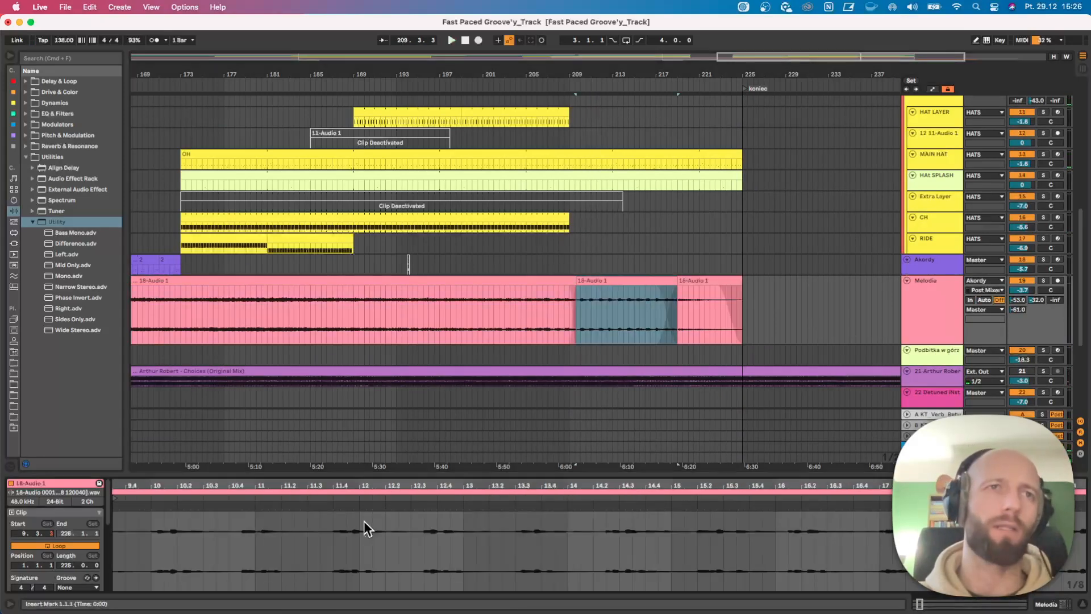
left_click_drag(153, 484, 153, 432)
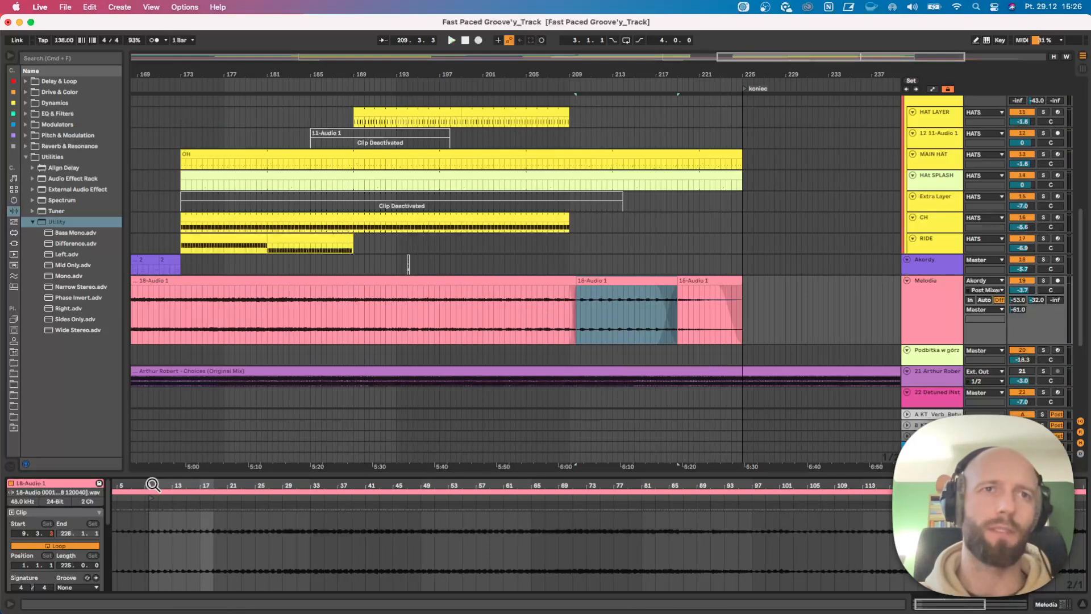
left_click(703, 297)
left_click_drag(466, 485, 467, 438)
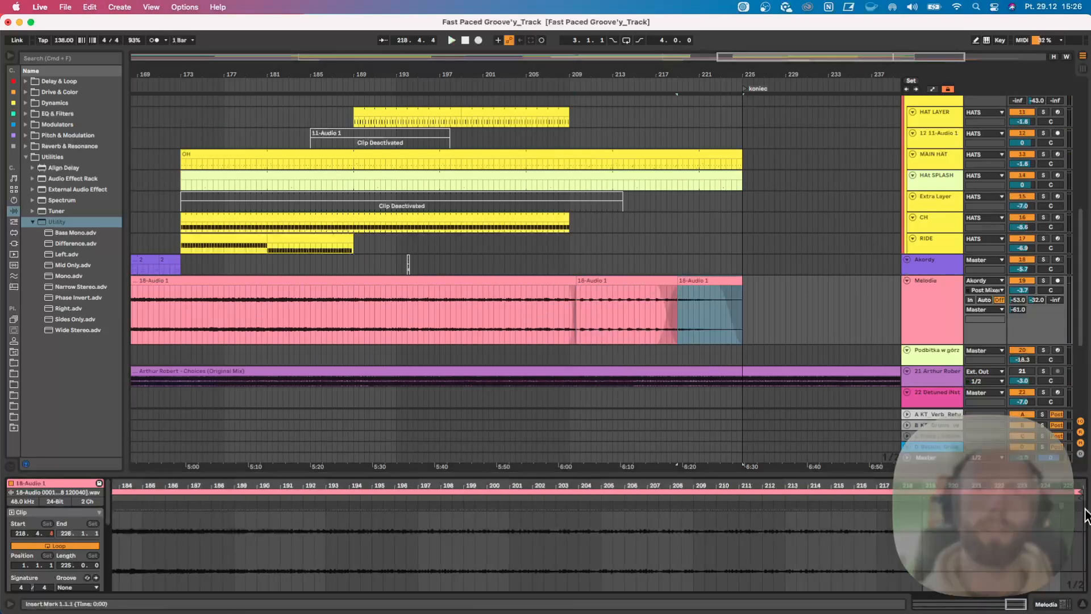
Collapse all tracks, show the full arrangement and examine the Riemann Techno rack in the Master track's effect chain.
left_click(907, 281, "alt")
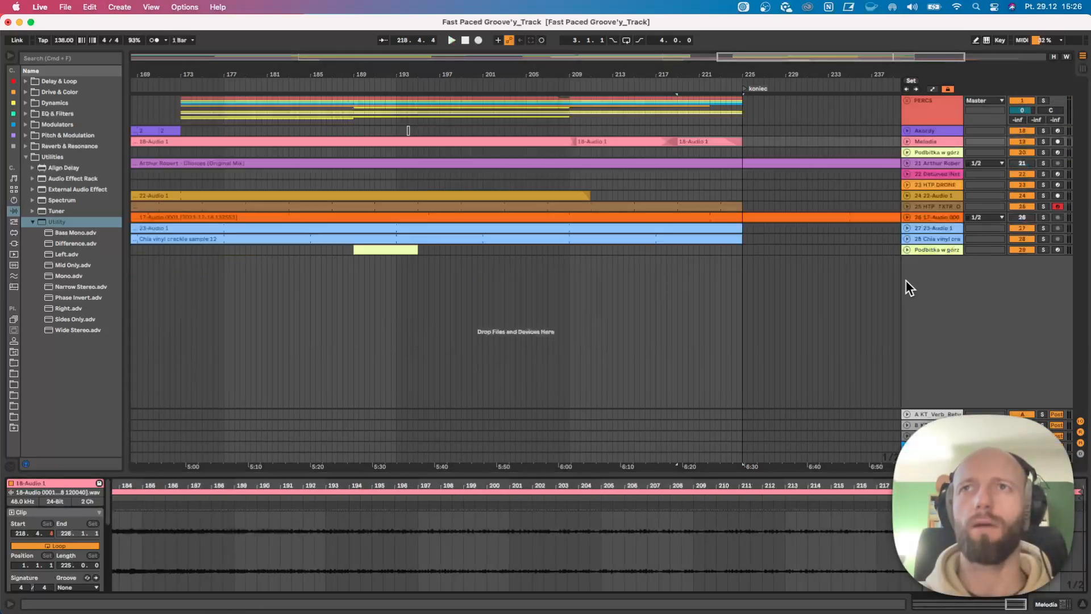
key("w")
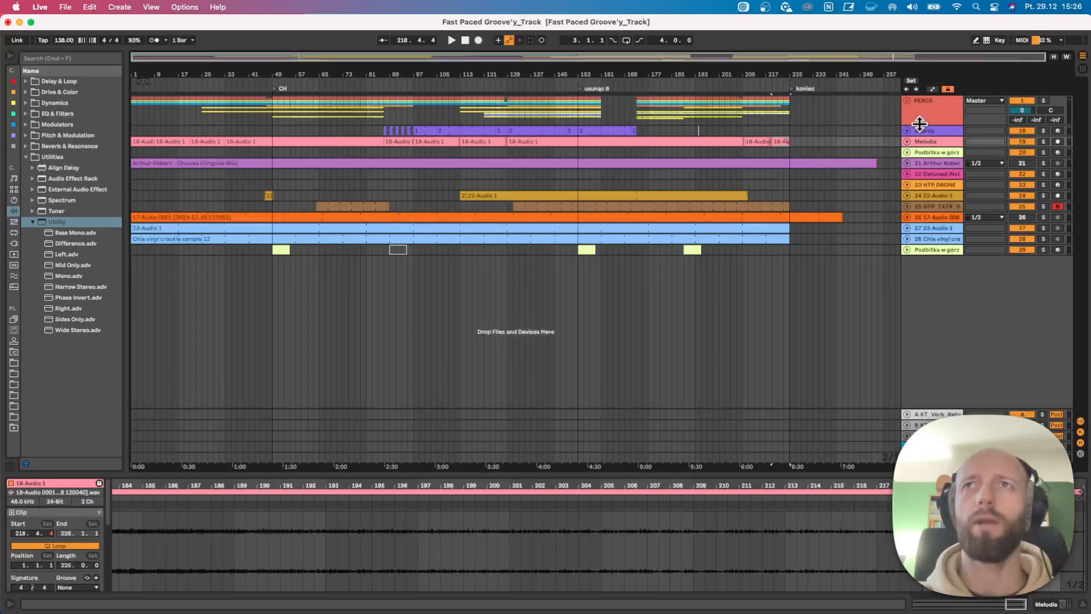
left_click(927, 461)
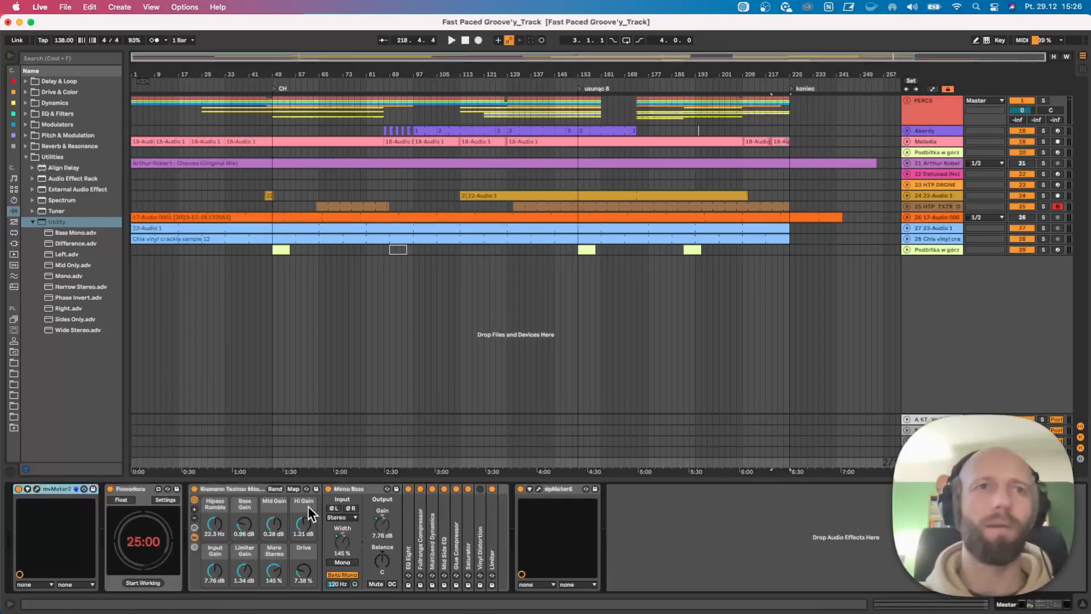
left_click(231, 497)
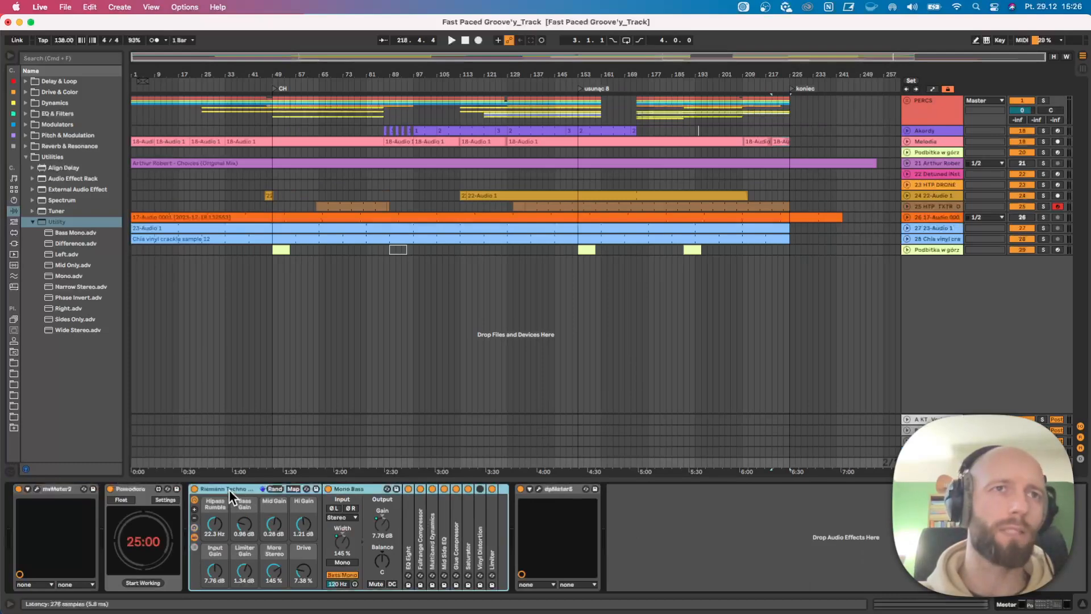
left_click(756, 532)
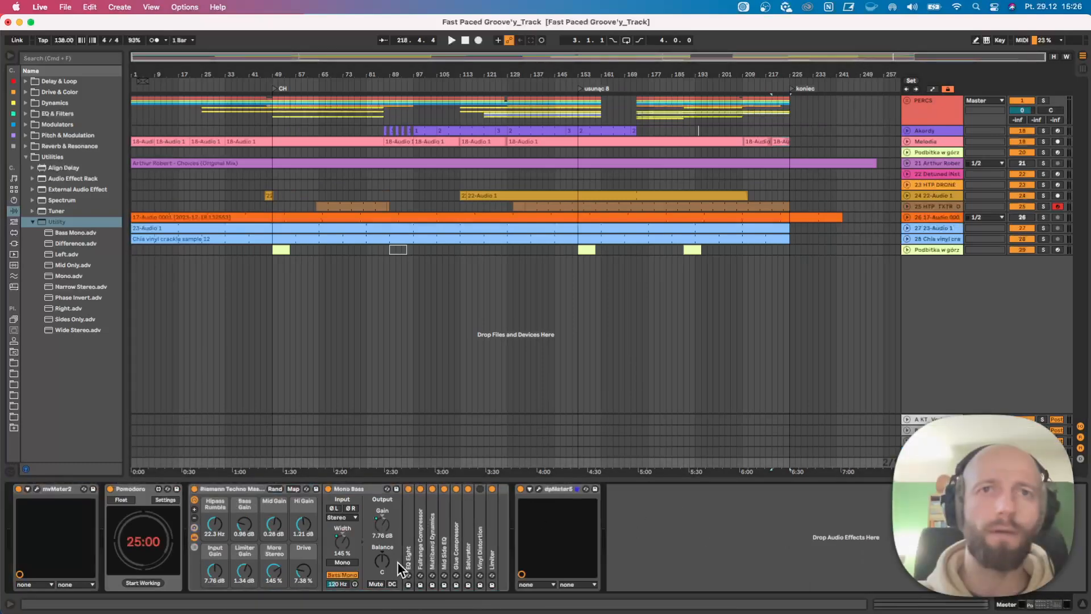
left_click(223, 533)
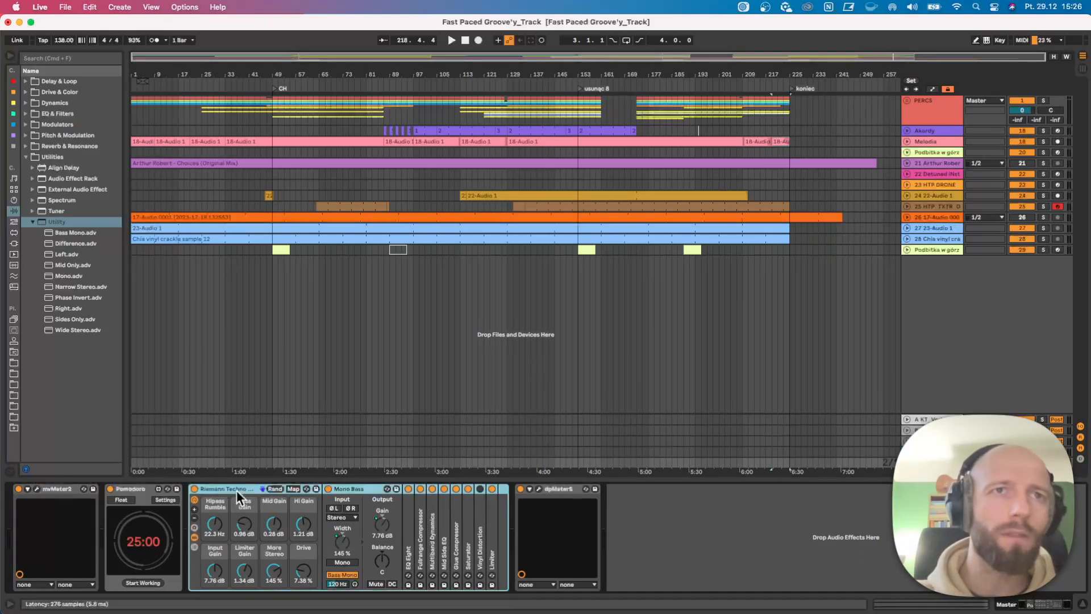